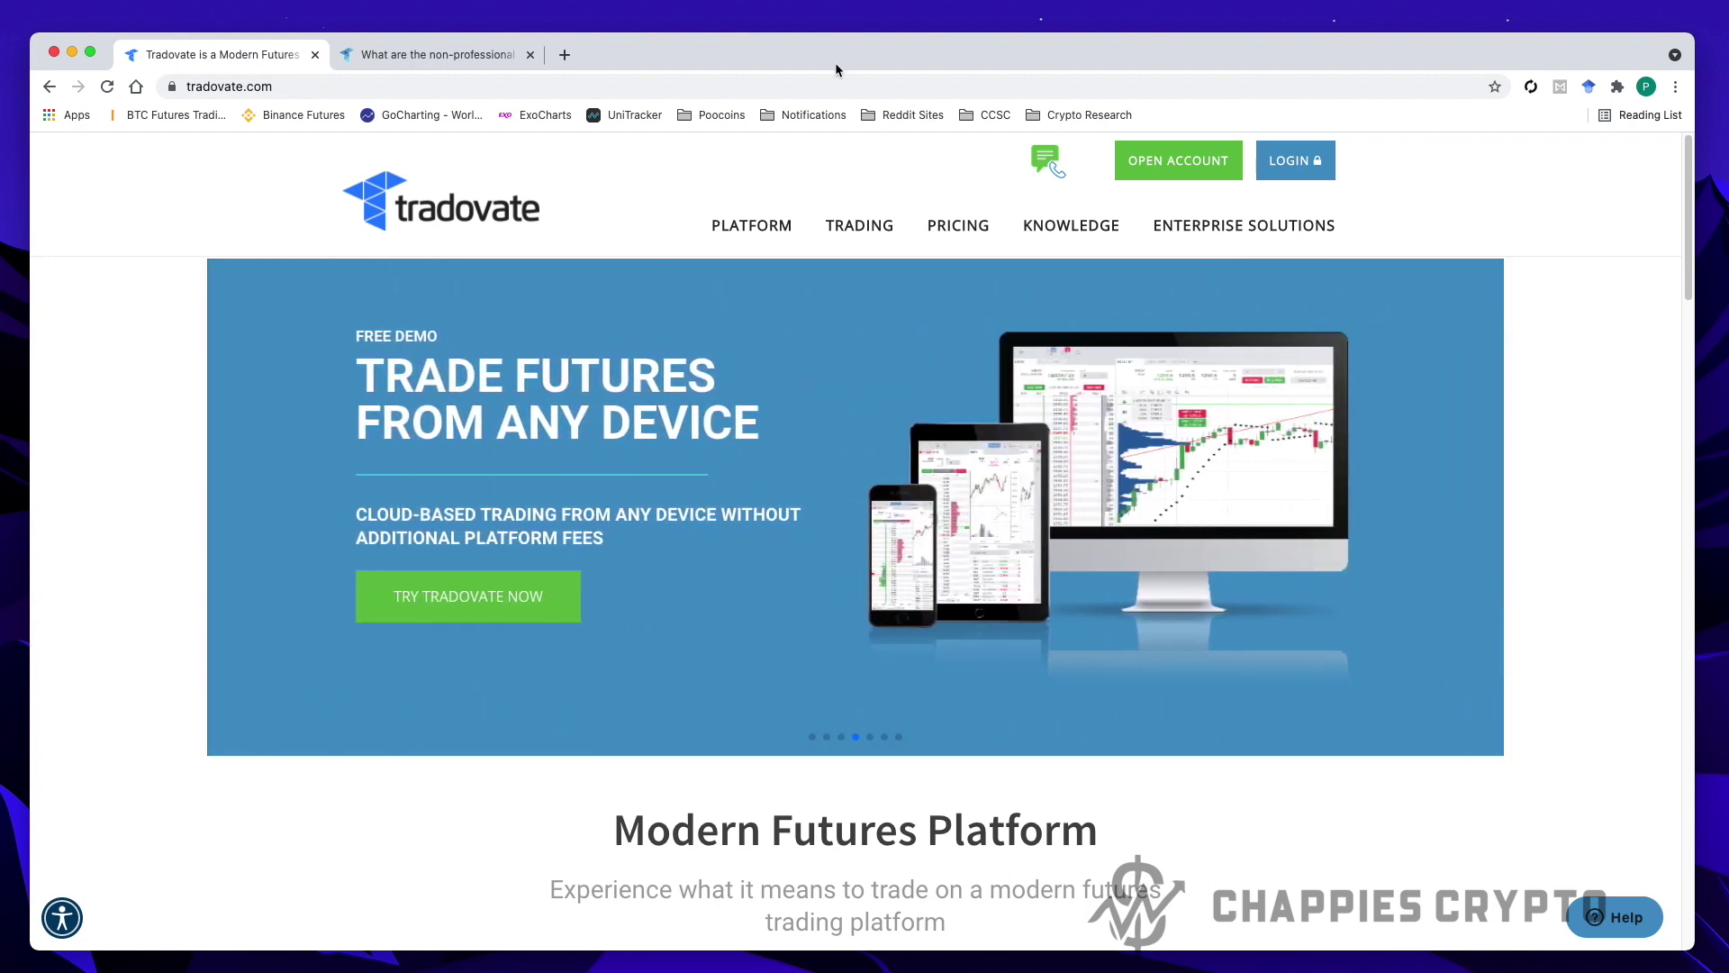
Step: Open the website thetradevets.com in a new browser tab
click(565, 55)
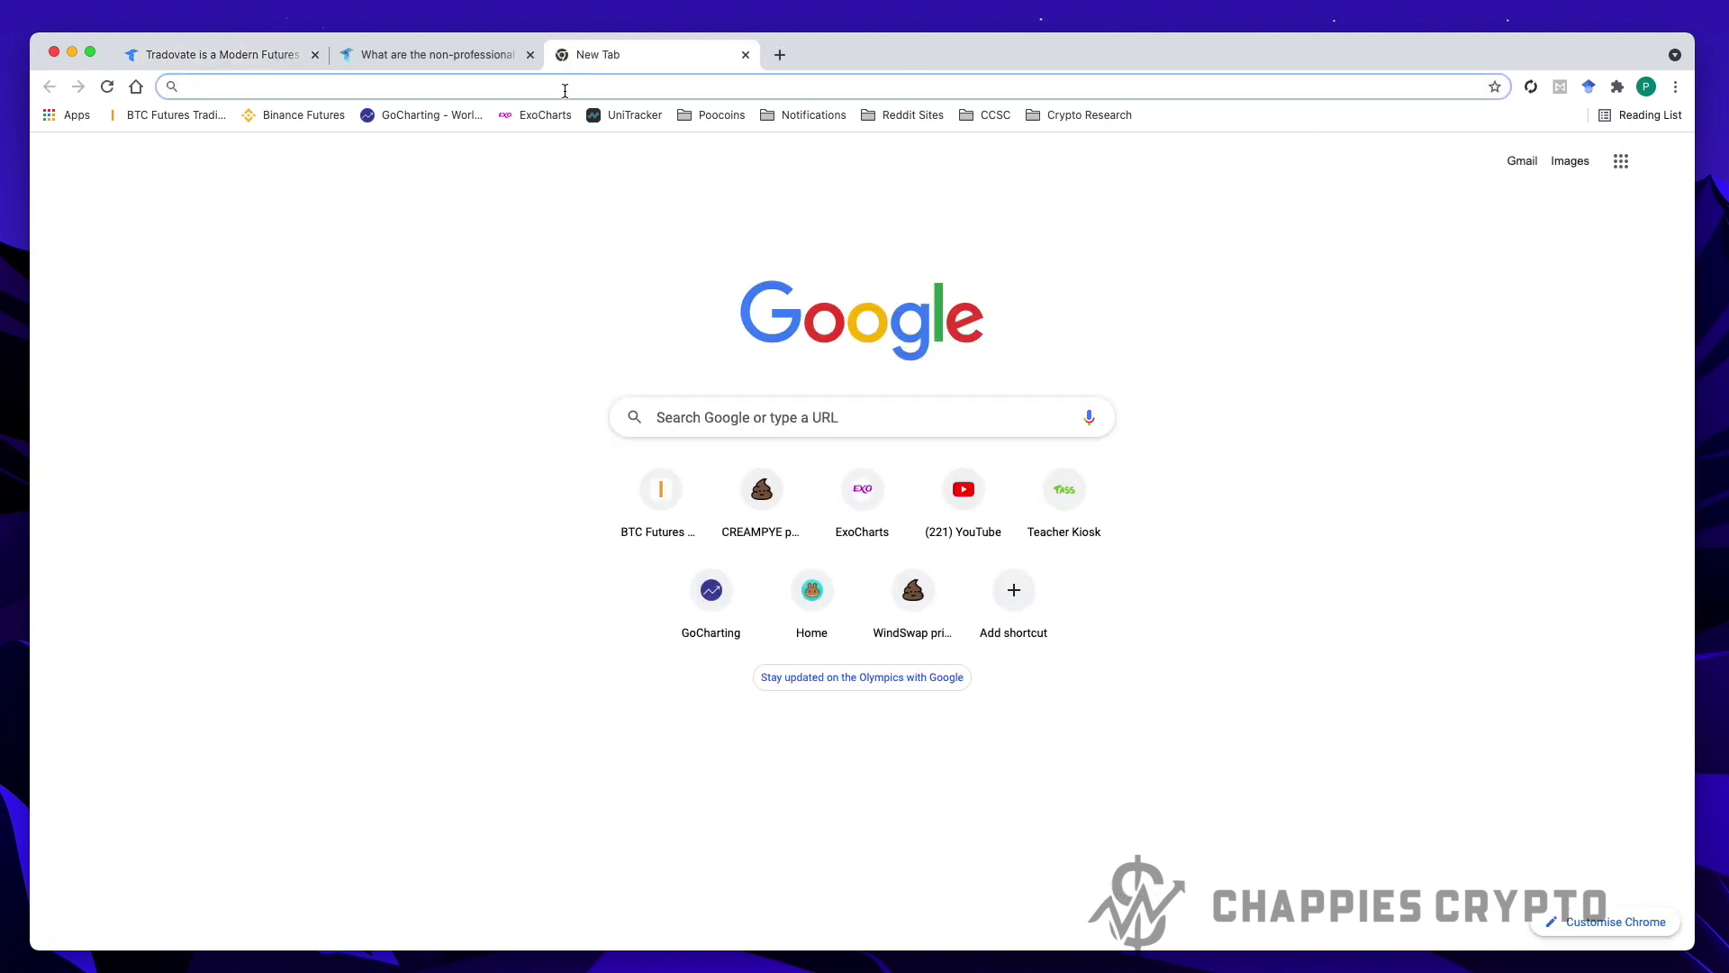
text(the)
key(Return)
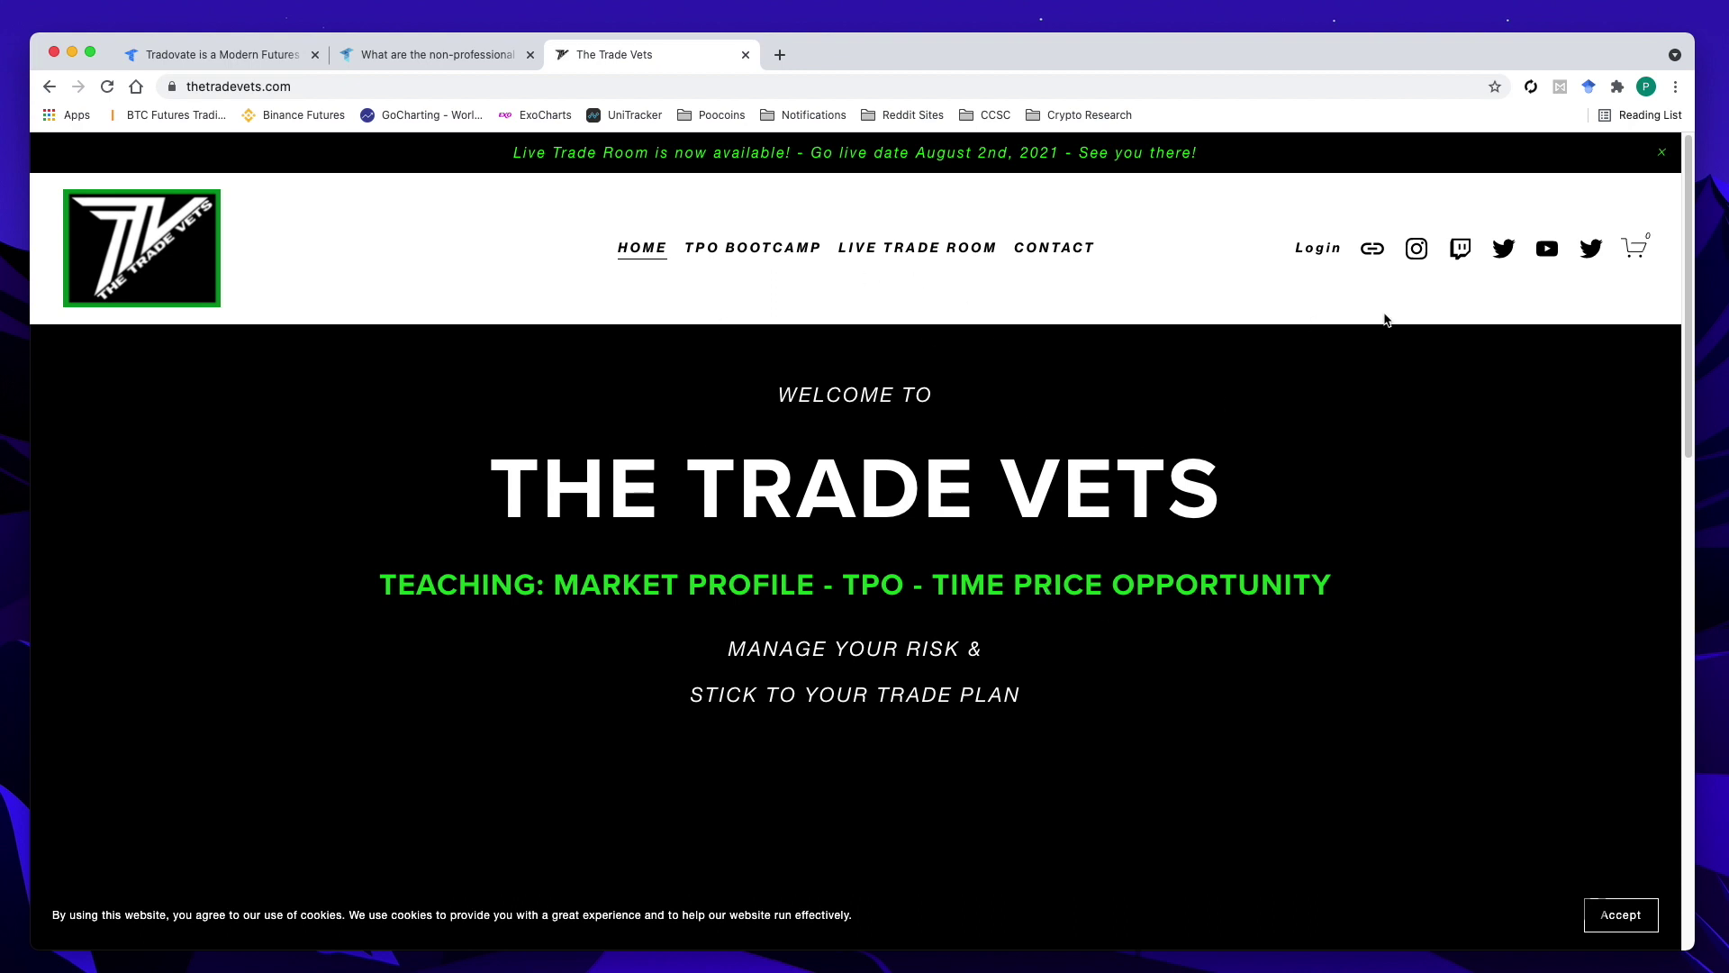
mouse_move(1358, 270)
mouse_down()
mouse_move(1378, 277)
mouse_move(1398, 226)
mouse_move(1355, 271)
mouse_up()
Step: Return to the Tradovate site and open its account-opening page to review the instructions and the free 2-week demo
click(232, 57)
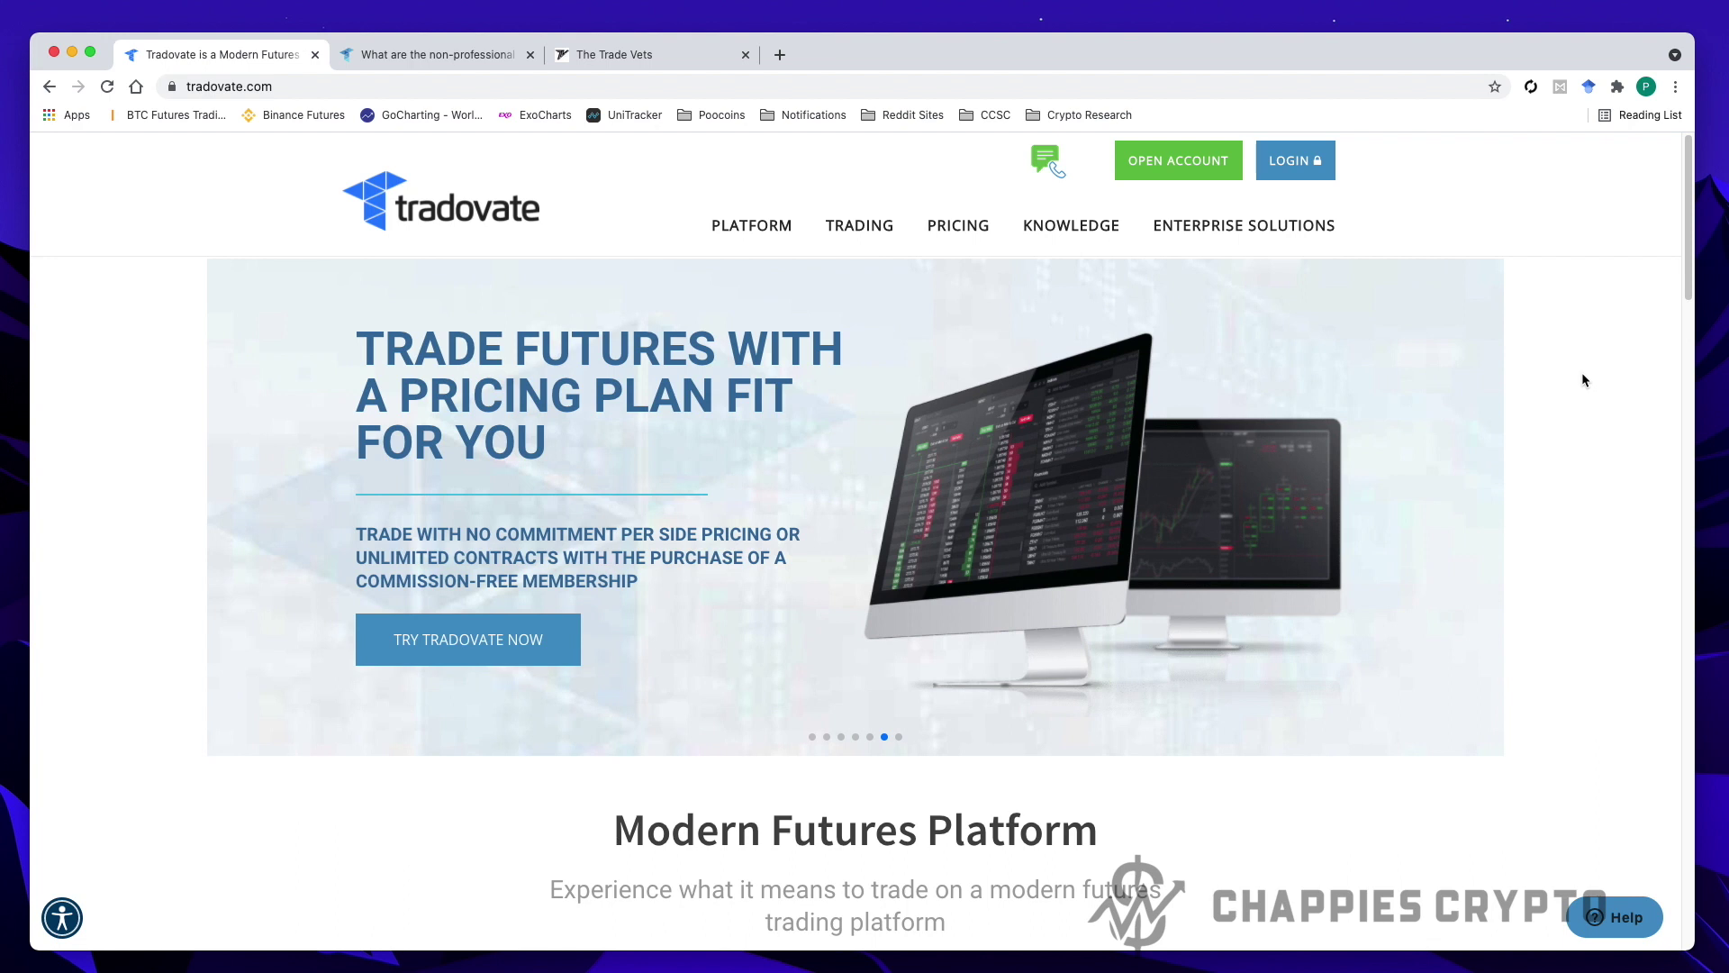
key(ctrl+a)
mouse_move(434, 238)
mouse_down()
mouse_move(550, 187)
mouse_move(293, 214)
mouse_move(432, 243)
mouse_up()
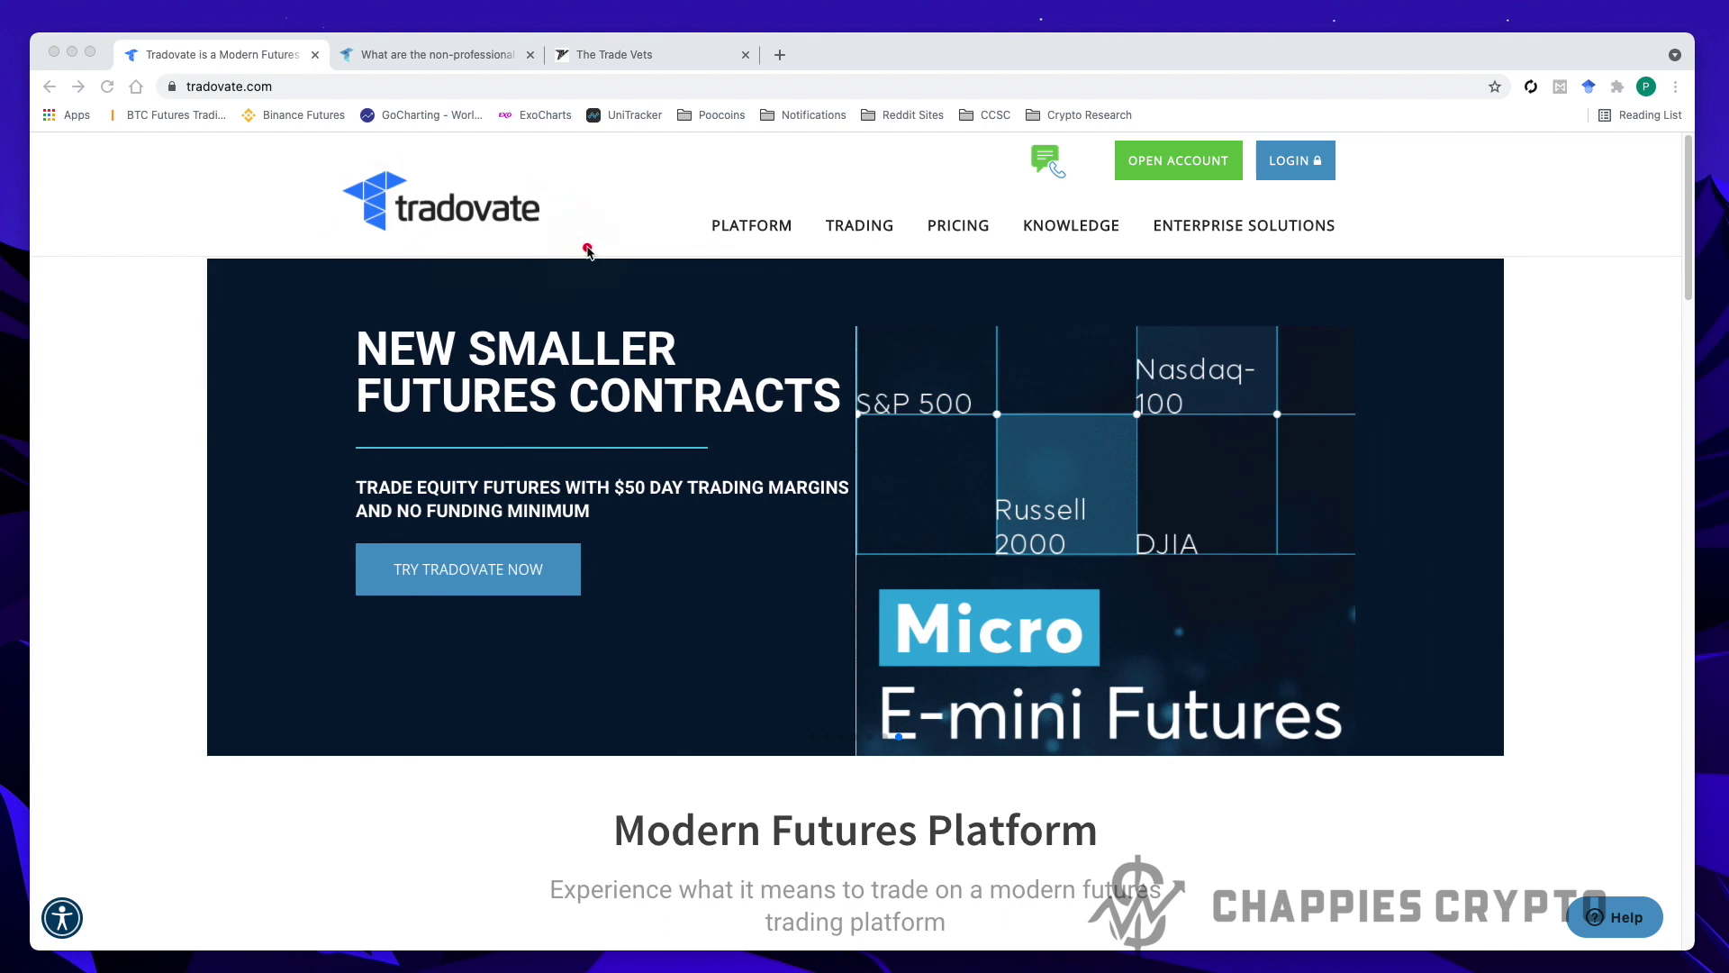
click(588, 236)
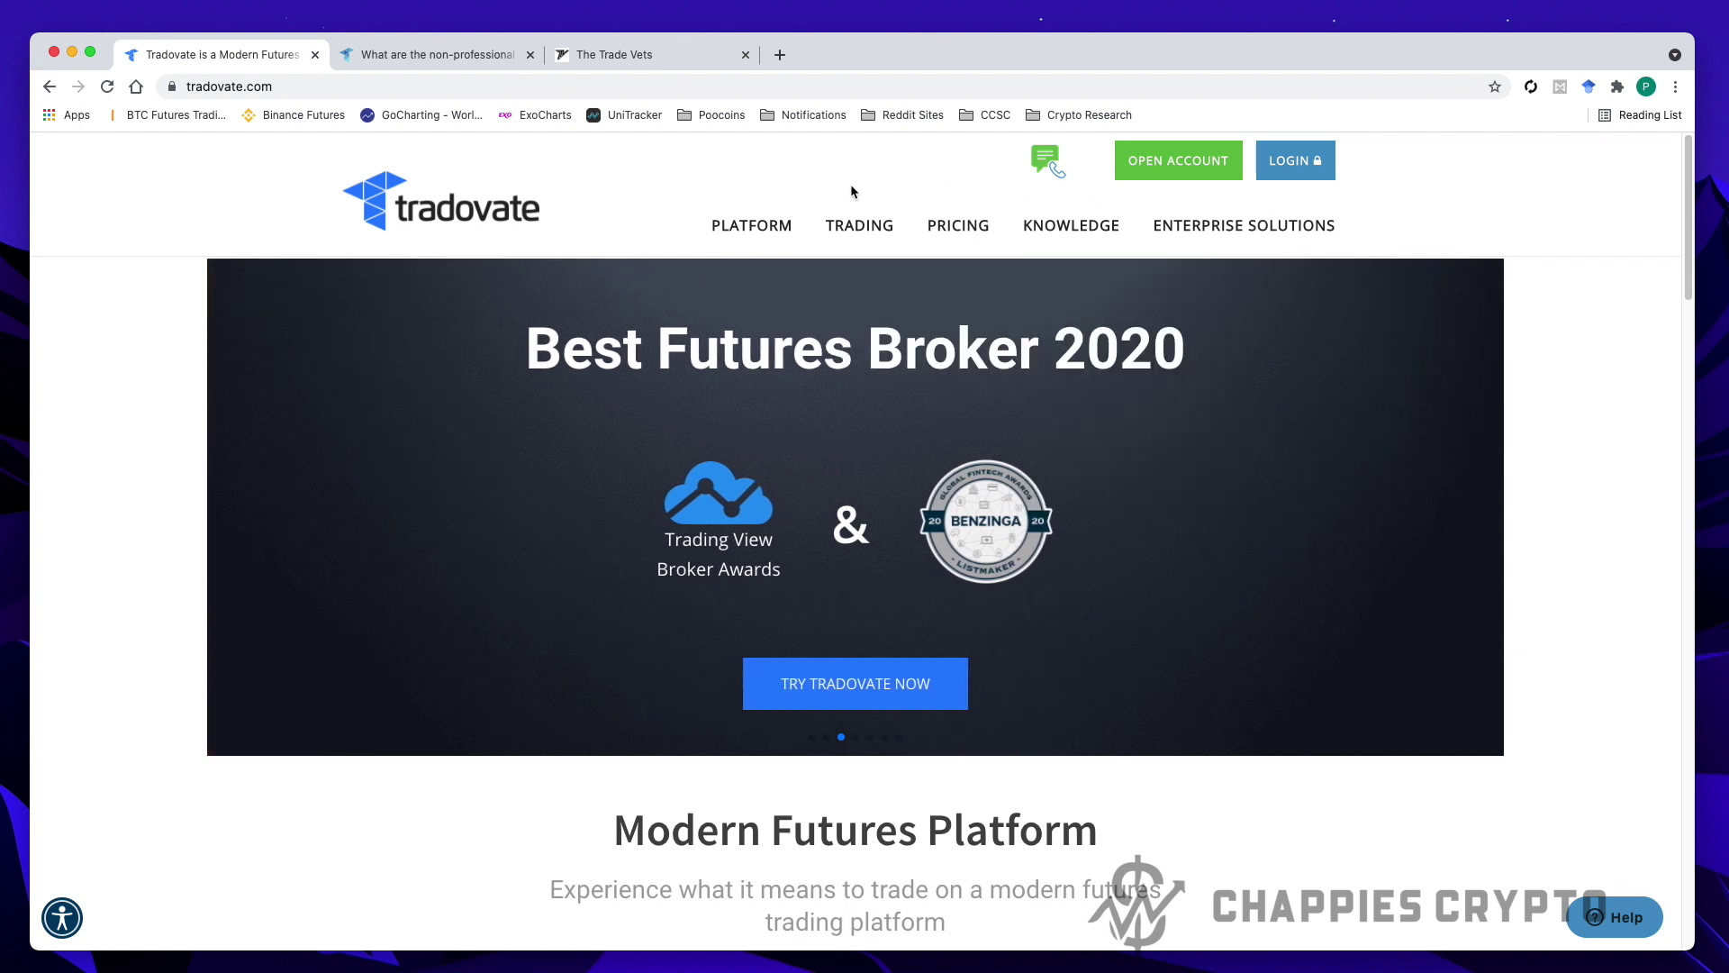
click(1162, 164)
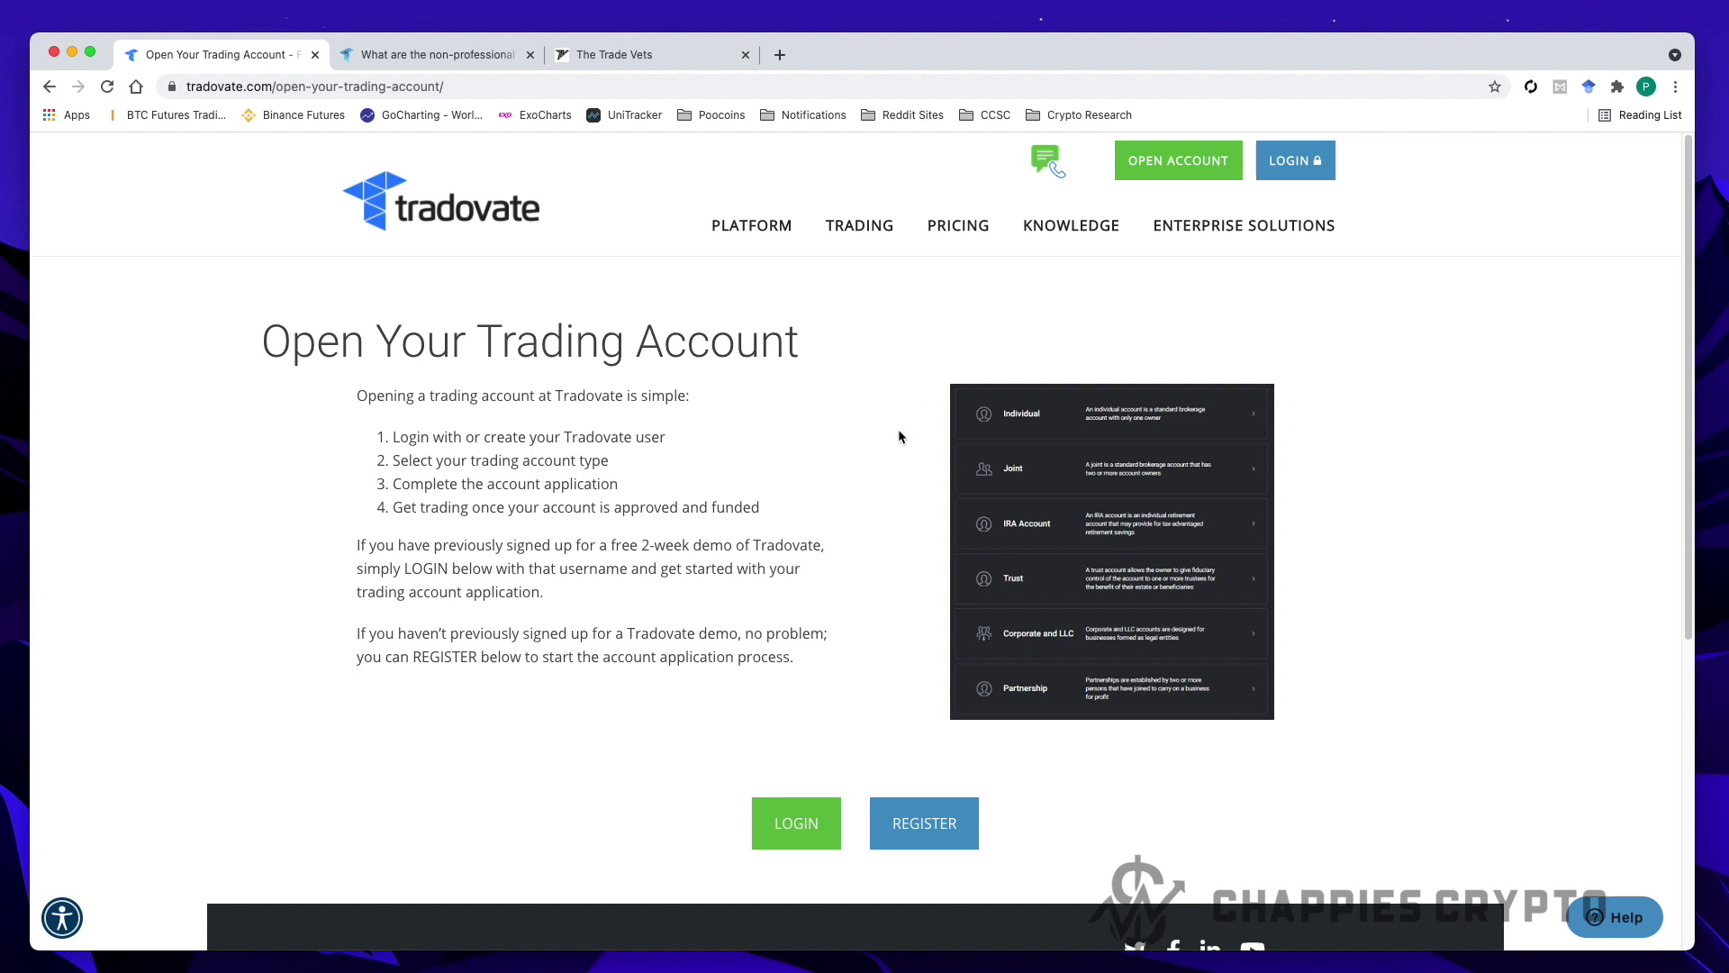
mouse_move(599, 569)
mouse_down()
mouse_move(822, 556)
mouse_move(699, 526)
mouse_move(601, 539)
mouse_move(612, 576)
mouse_move(657, 570)
mouse_up()
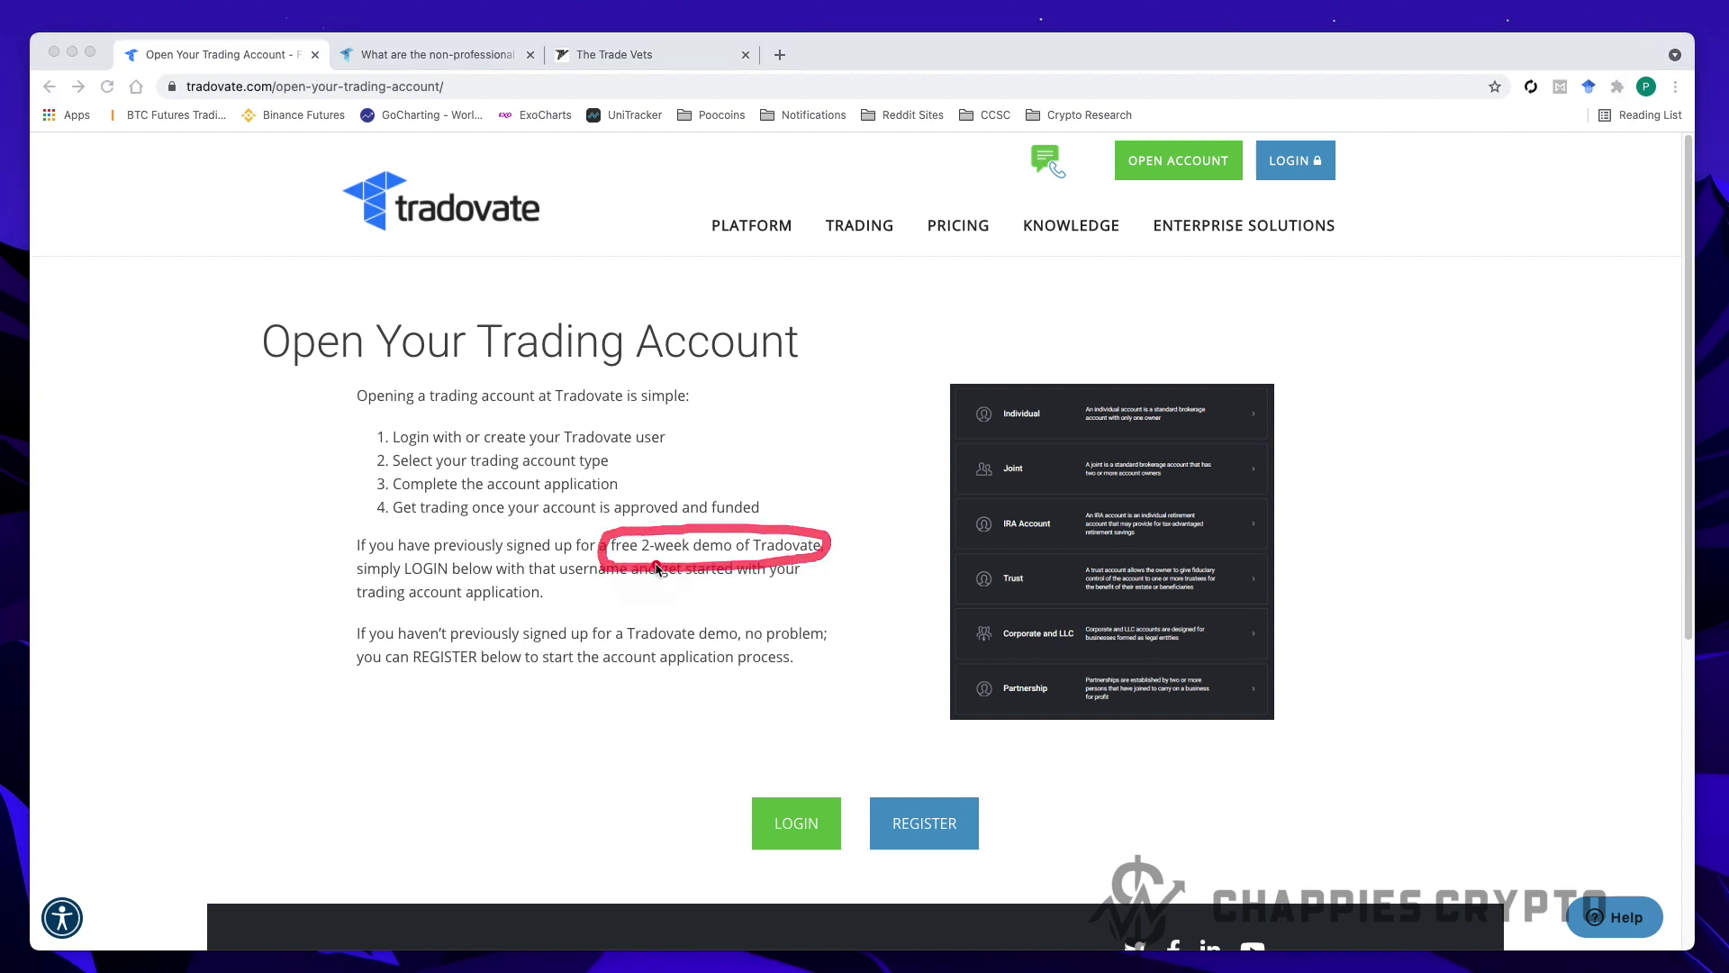
click(804, 524)
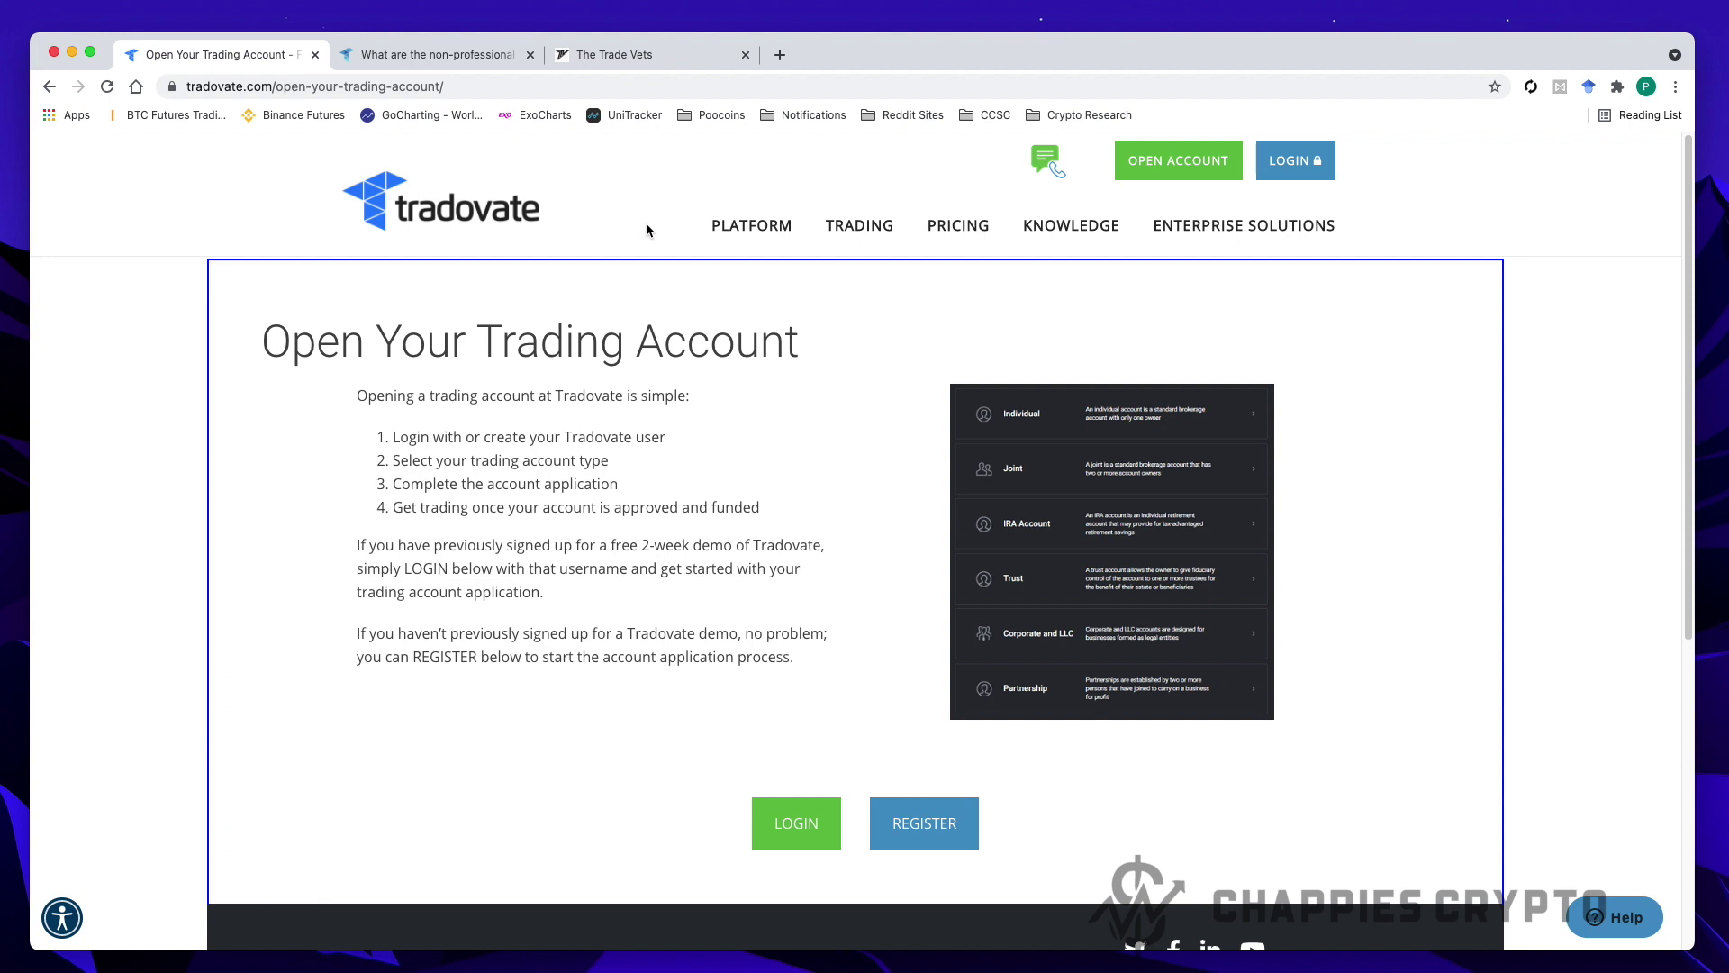
Step: Open the Tradovate pricing page and examine the Membership Plans, especially the Membership Free Access plan
mouse_move(735, 219)
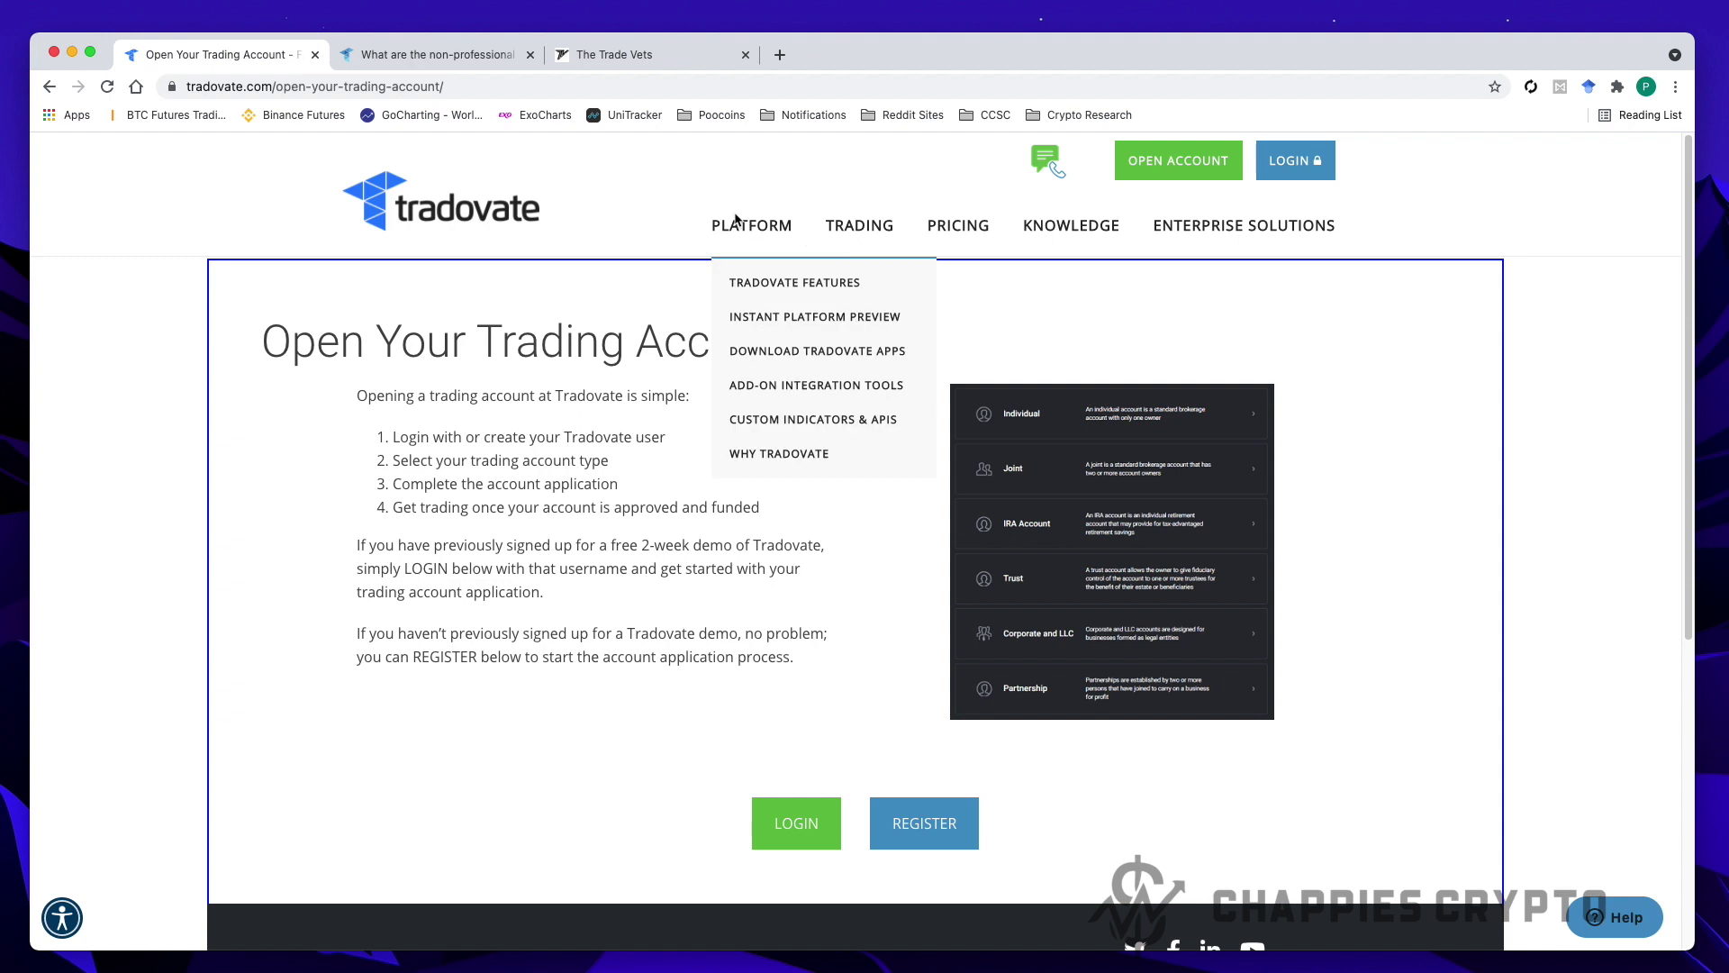
click(47, 90)
click(952, 230)
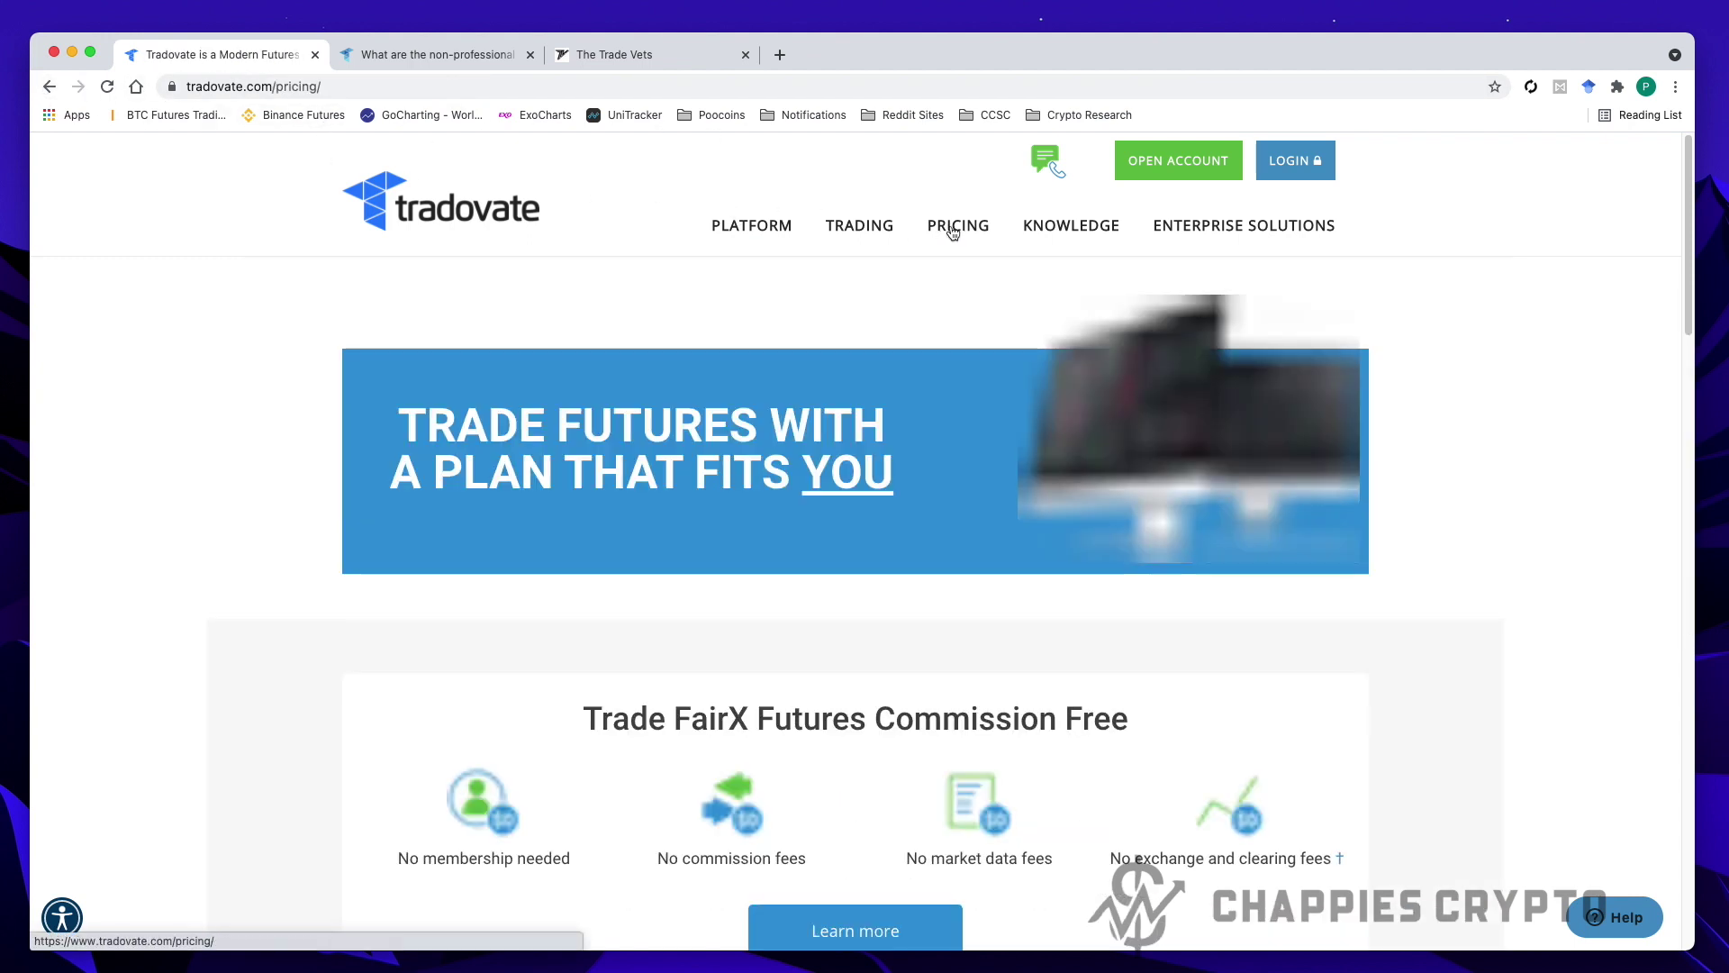
scroll(1170, 668, down, 3)
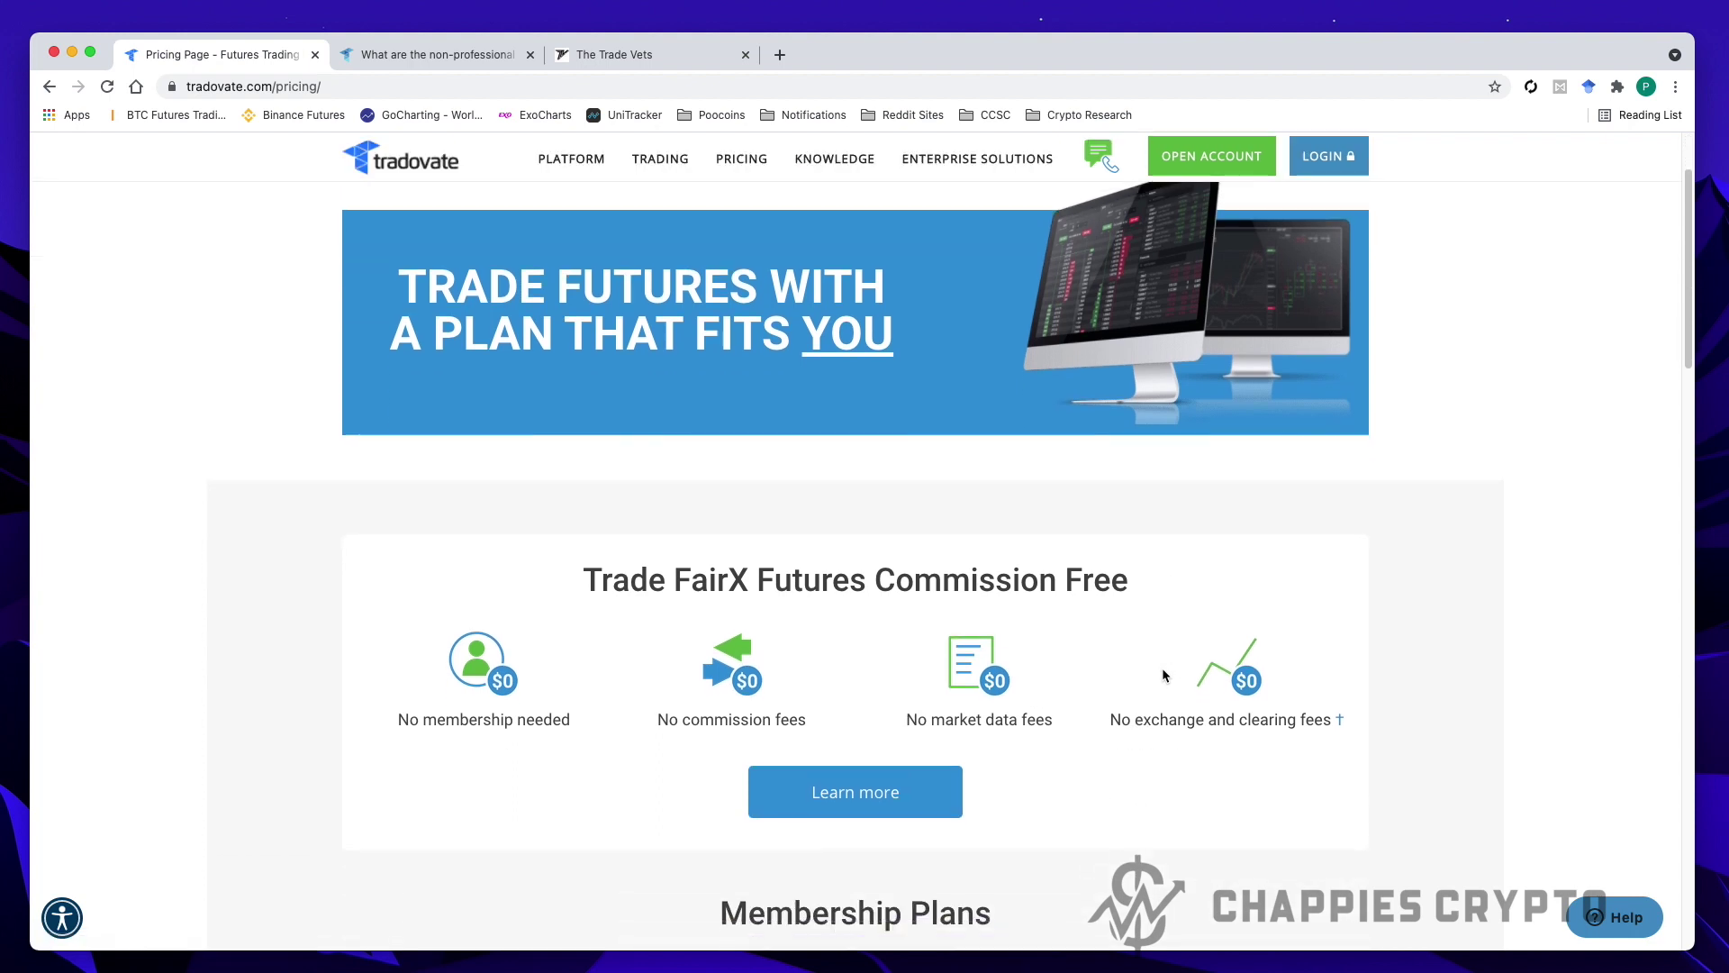
scroll(1161, 675, down, 5)
scroll(1163, 676, down, 1)
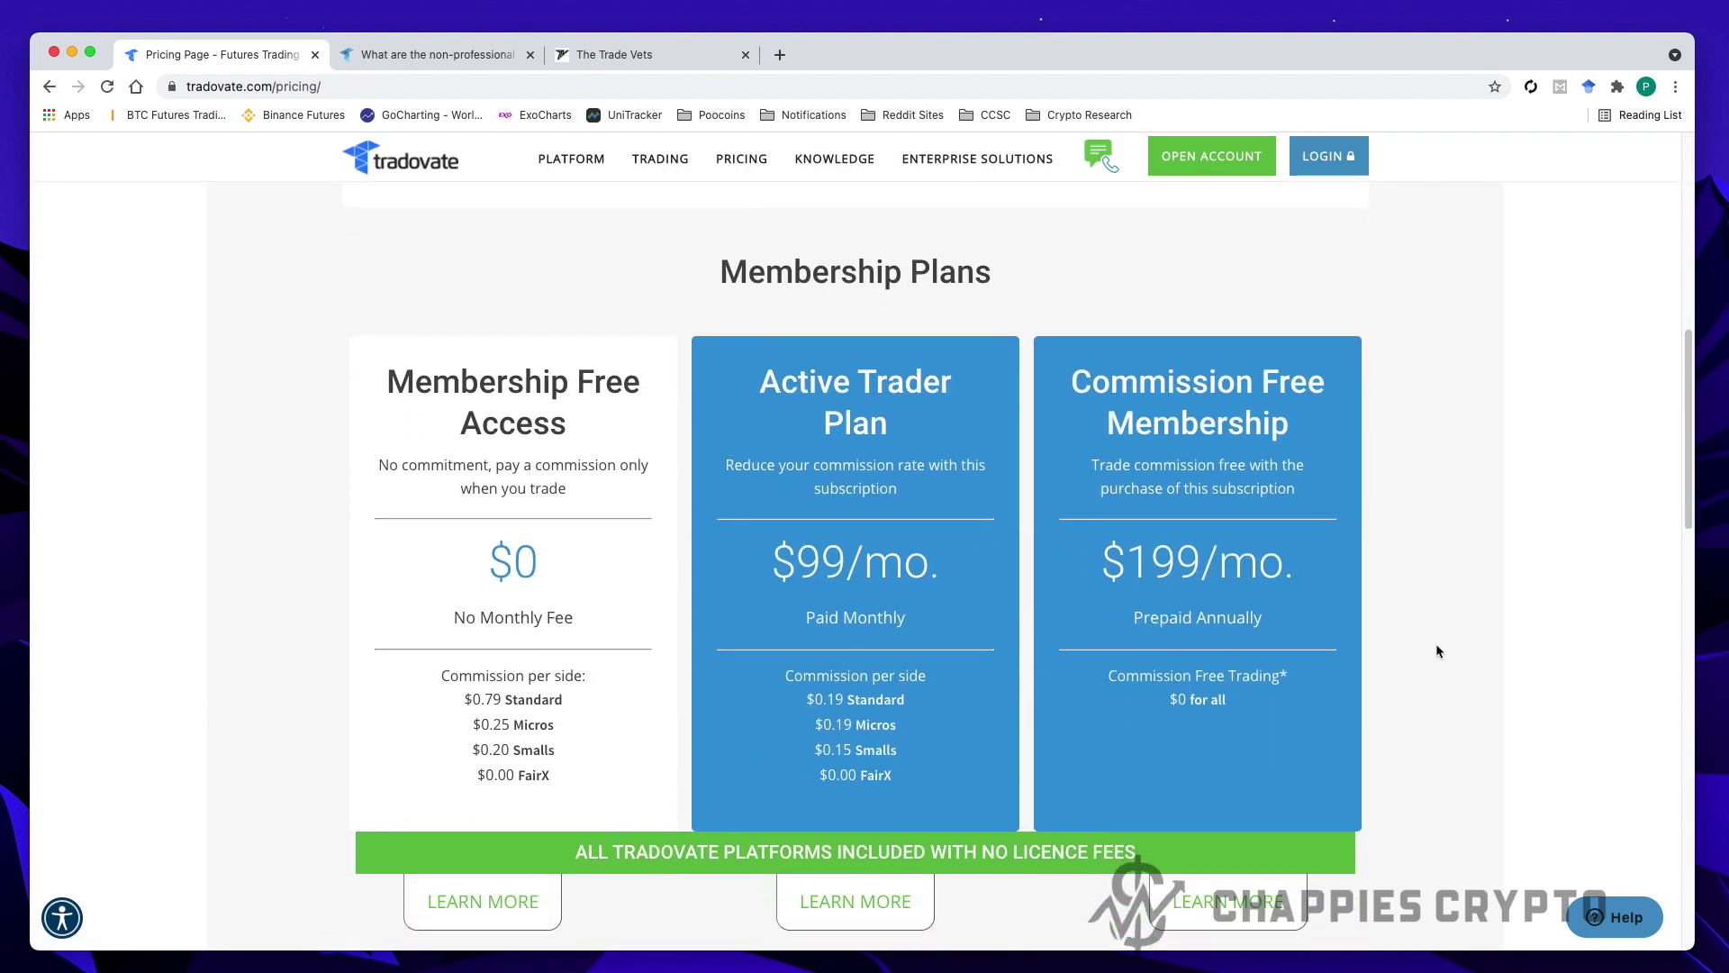
scroll(1436, 646, down, 1)
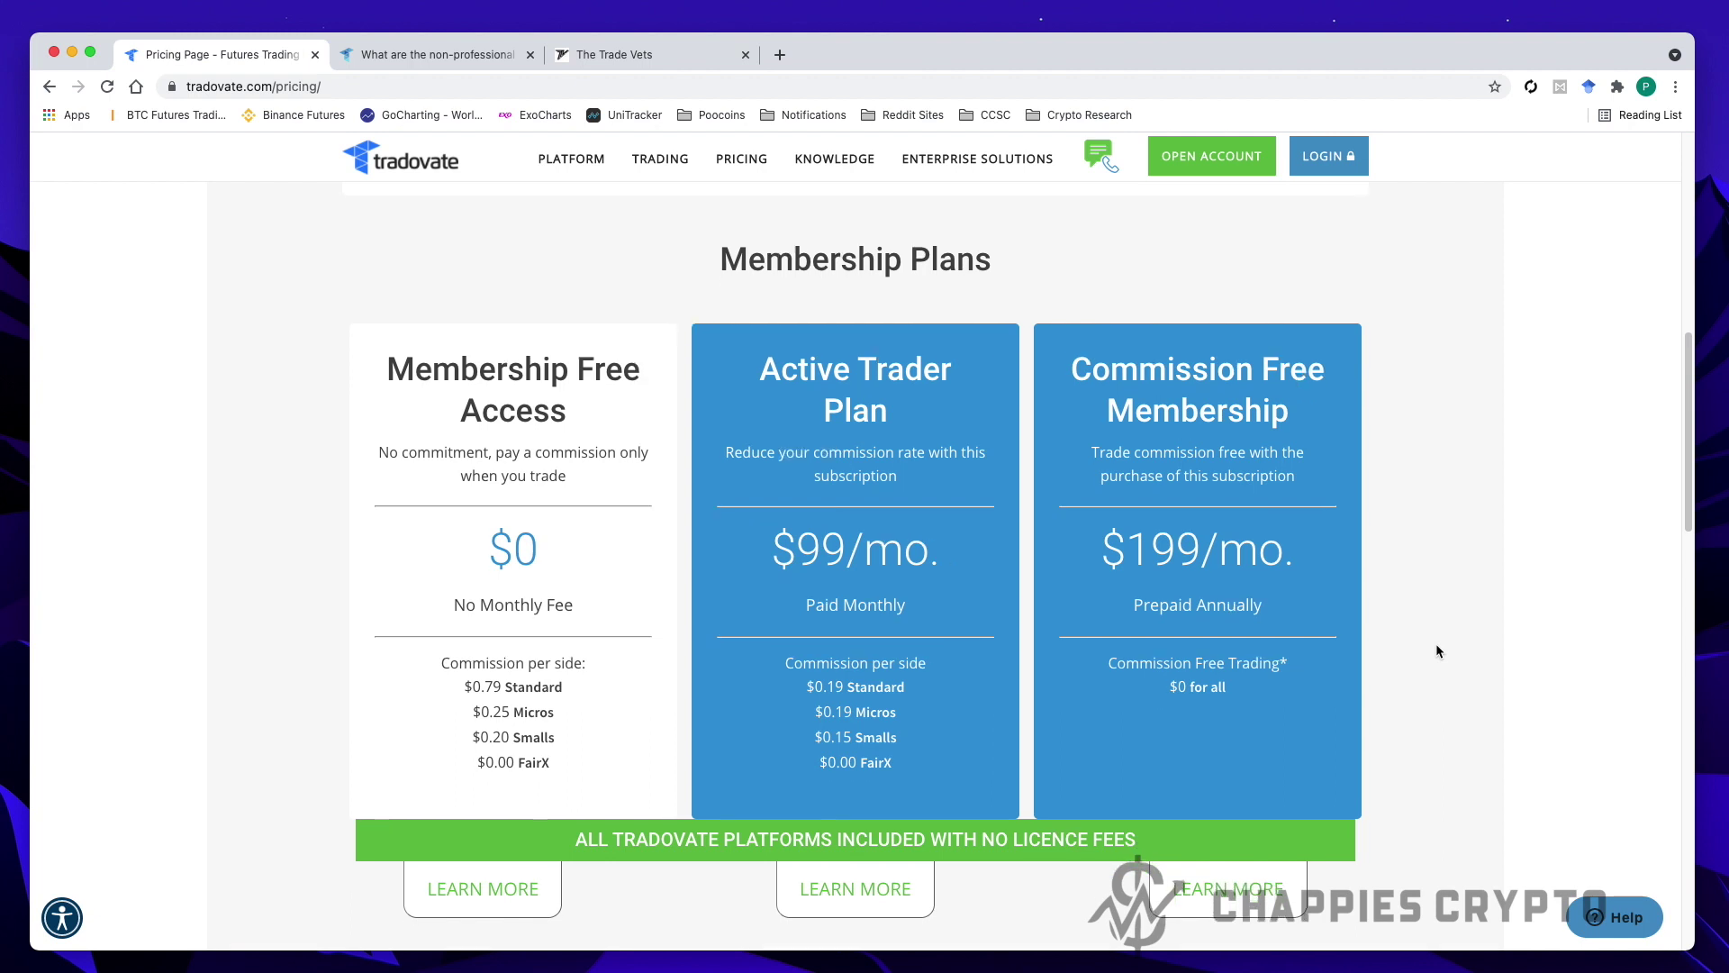
scroll(1436, 643, down, 1)
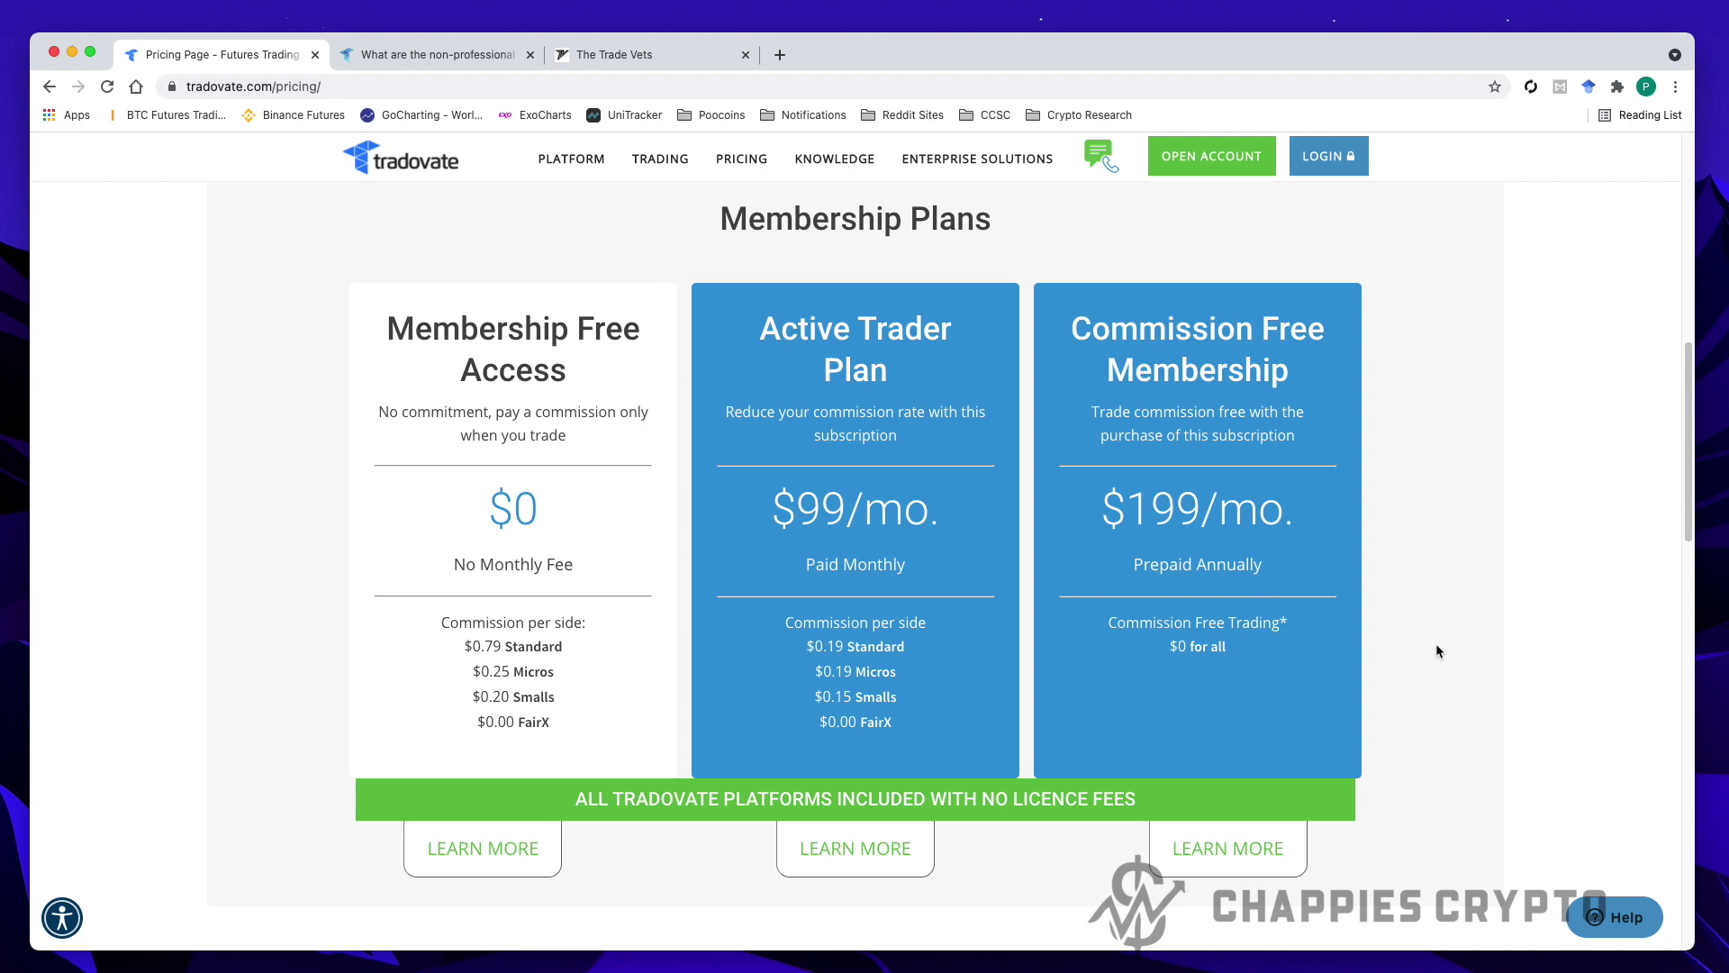
mouse_move(677, 409)
mouse_down()
mouse_move(666, 310)
mouse_move(349, 261)
mouse_move(309, 646)
mouse_move(349, 802)
mouse_move(635, 801)
mouse_move(698, 652)
mouse_move(683, 417)
mouse_up()
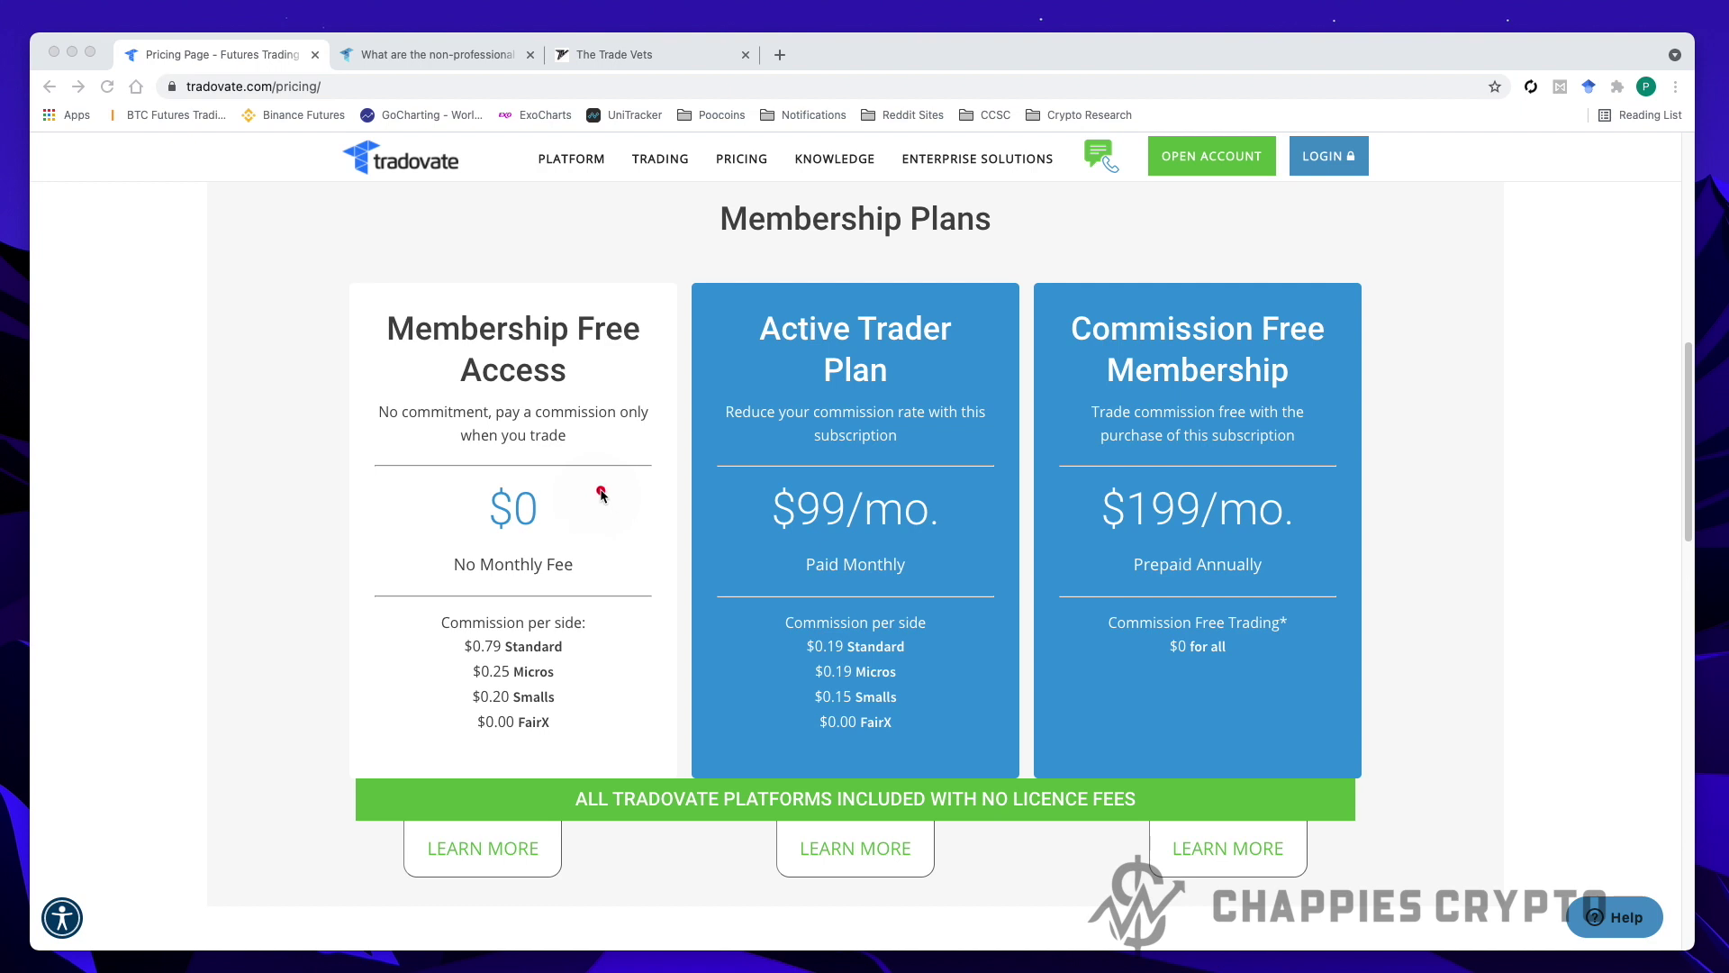
click(609, 445)
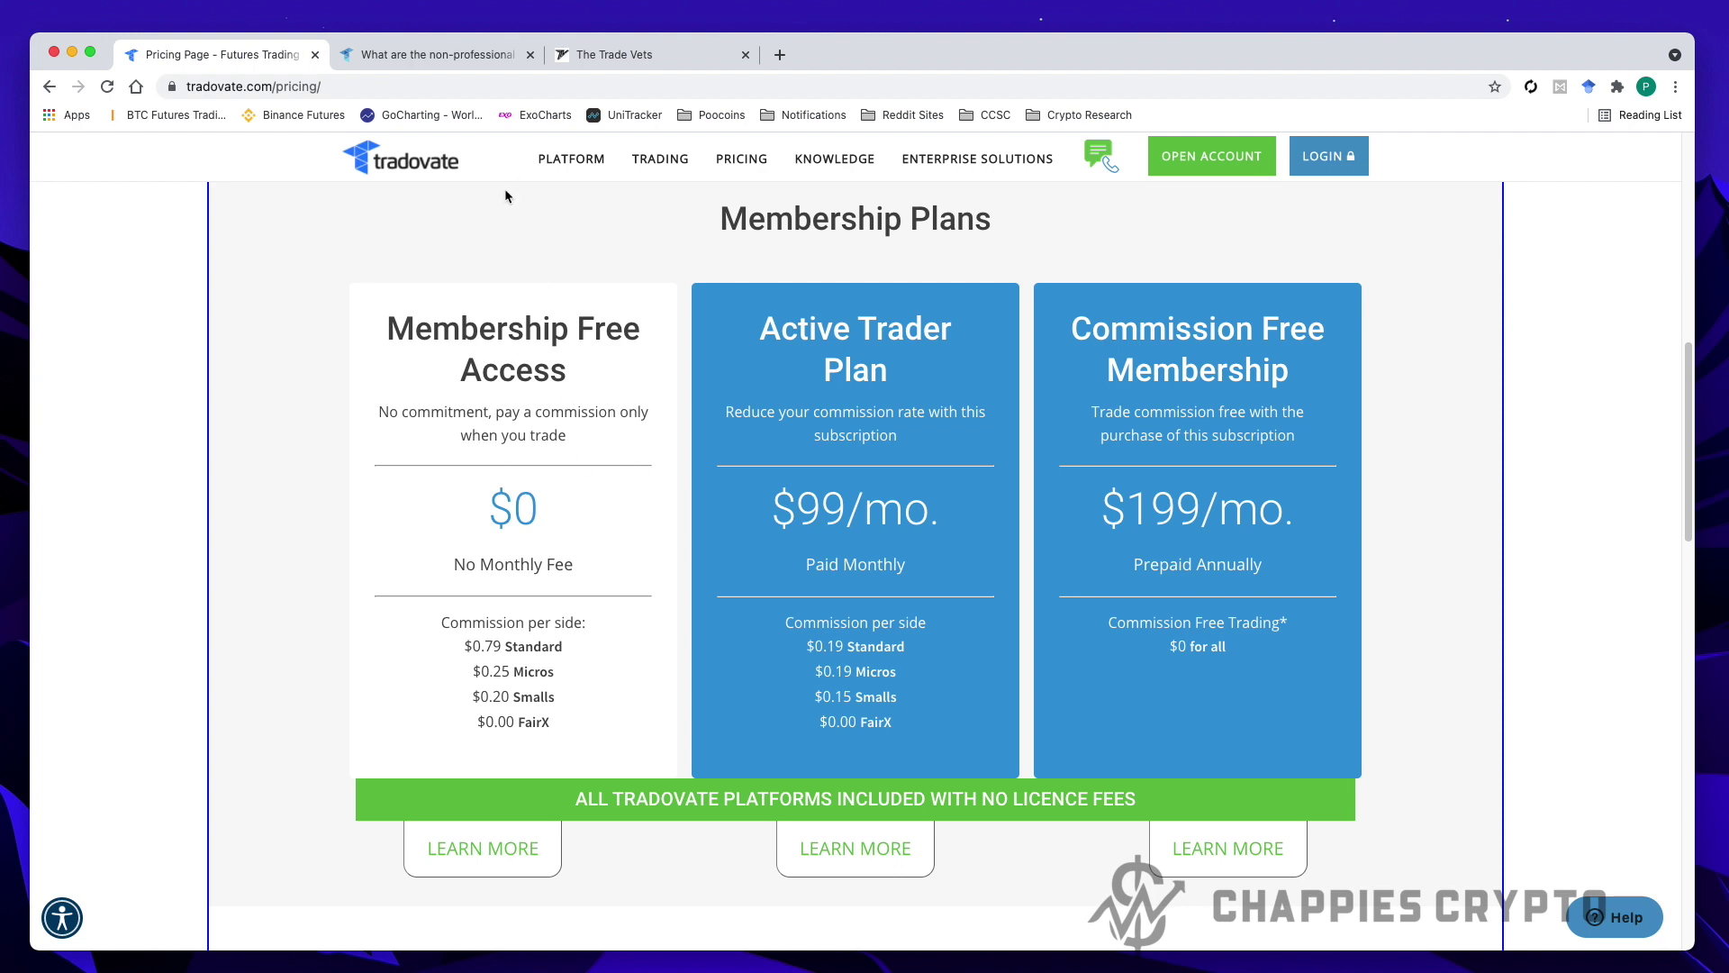
Step: Switch to the already open article on non-professional market data rates and examine the CME fees for Level 1 and Level 2 data
click(435, 58)
click(240, 58)
click(384, 58)
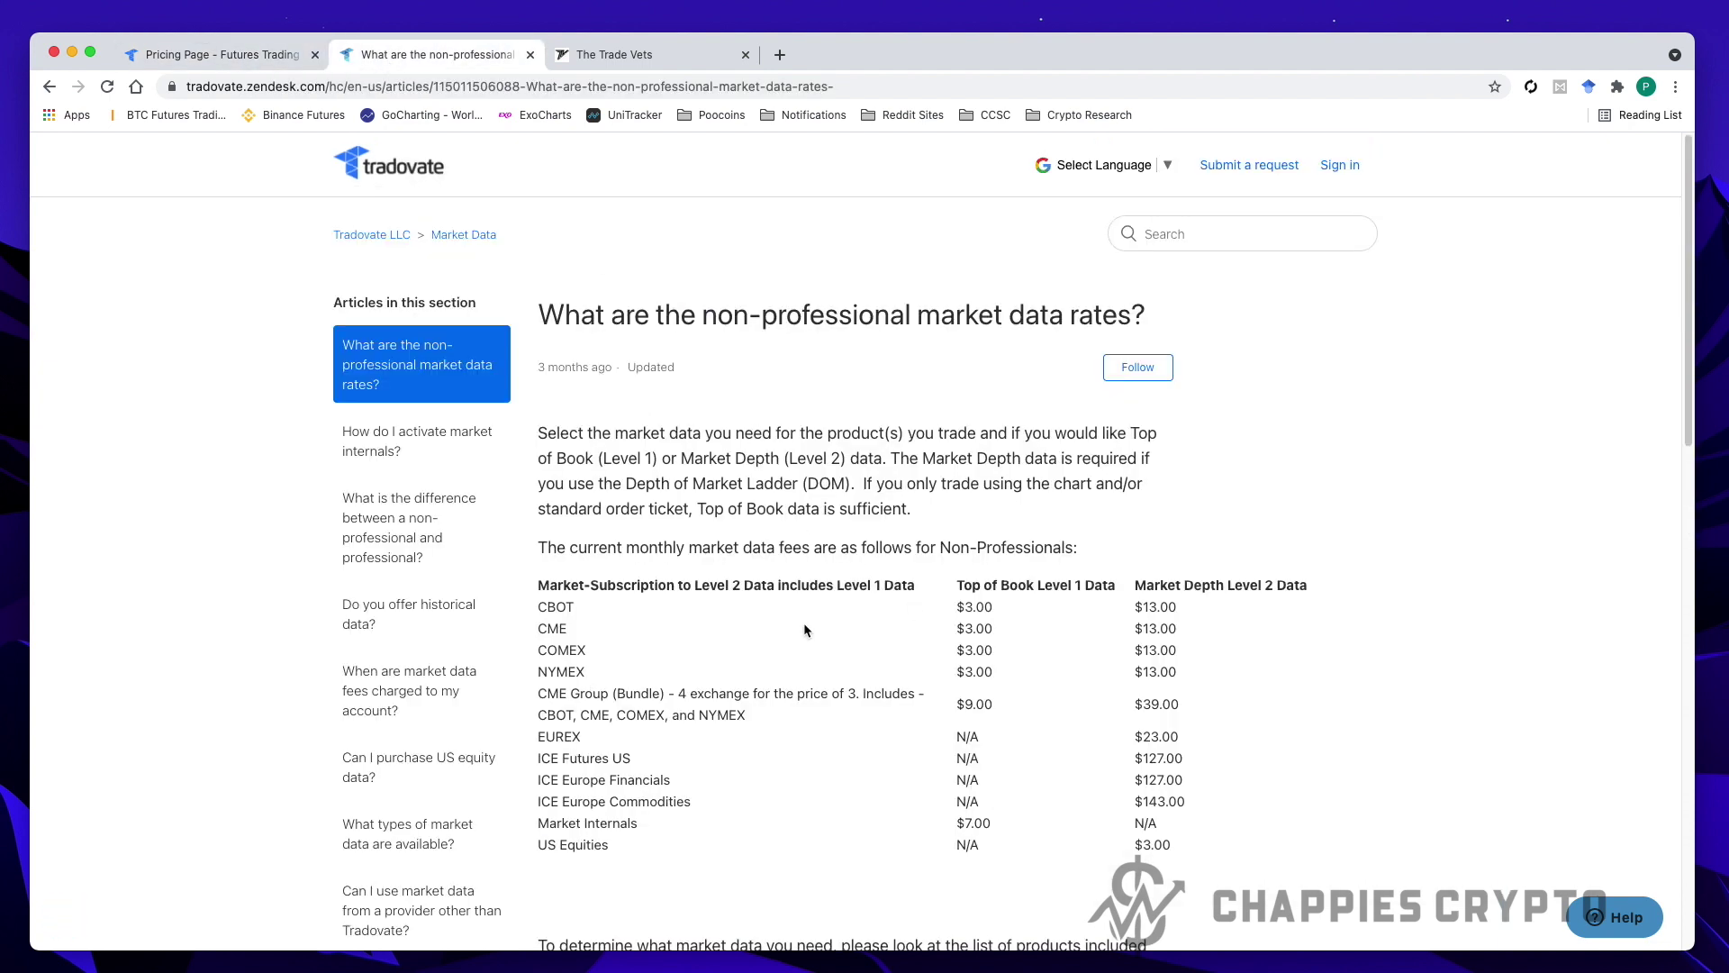
click(947, 704)
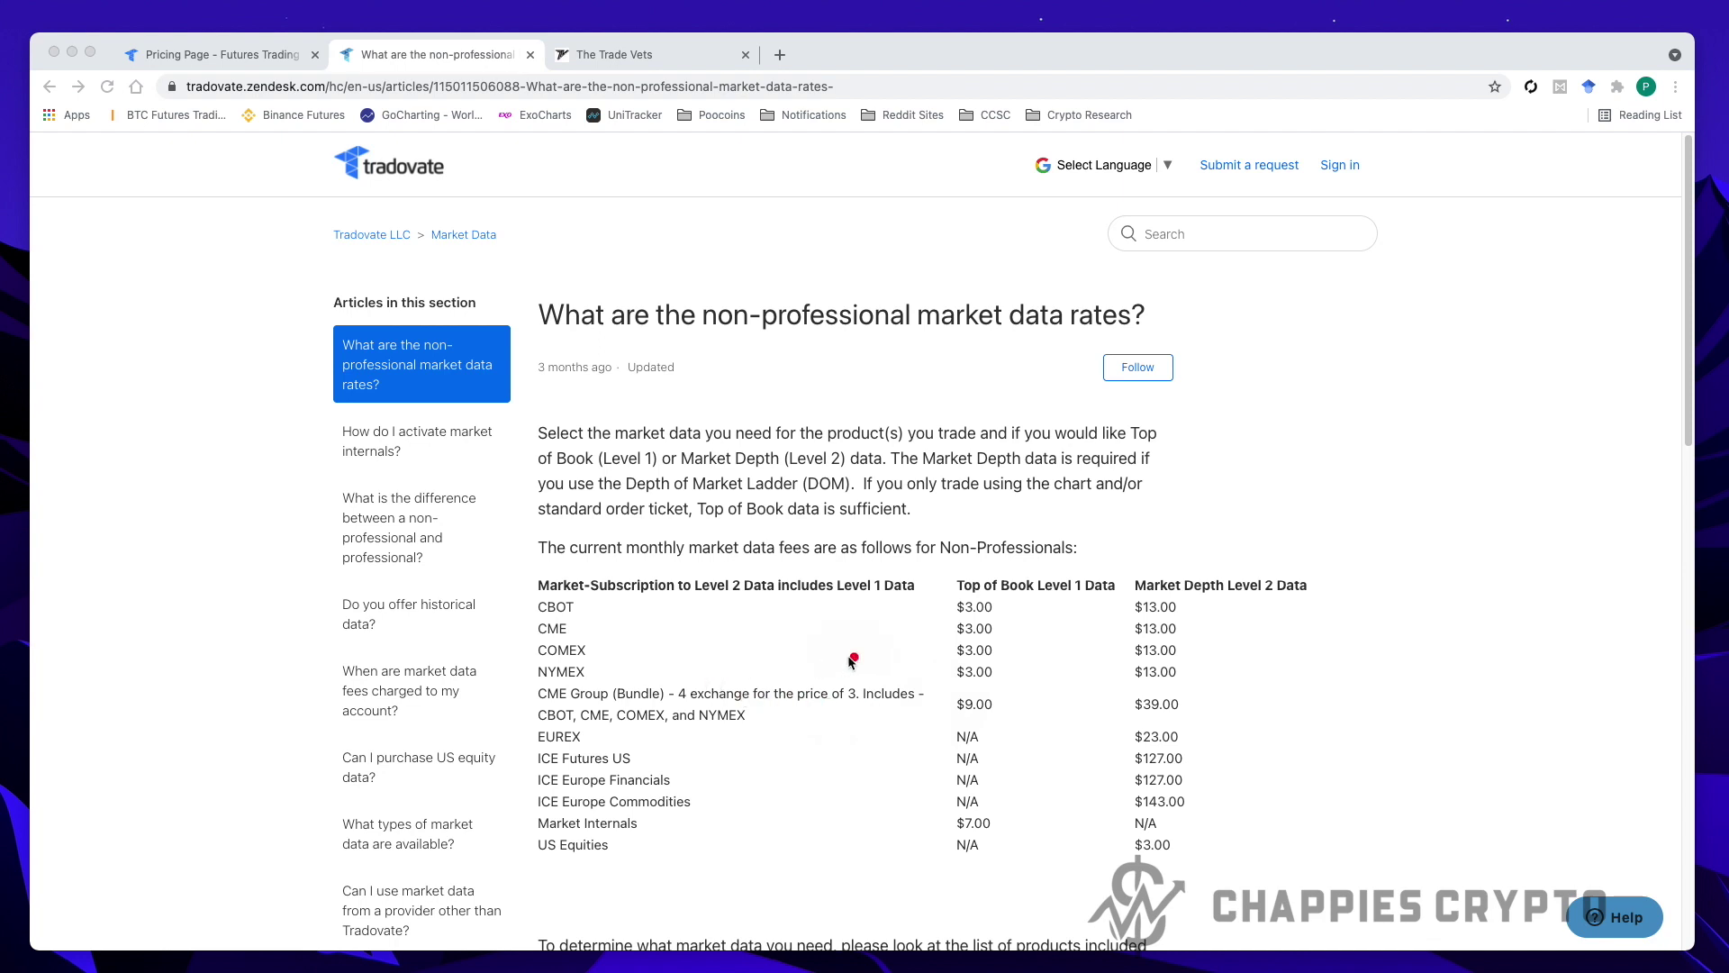
mouse_move(952, 646)
mouse_down()
mouse_move(1007, 630)
mouse_move(956, 621)
mouse_up()
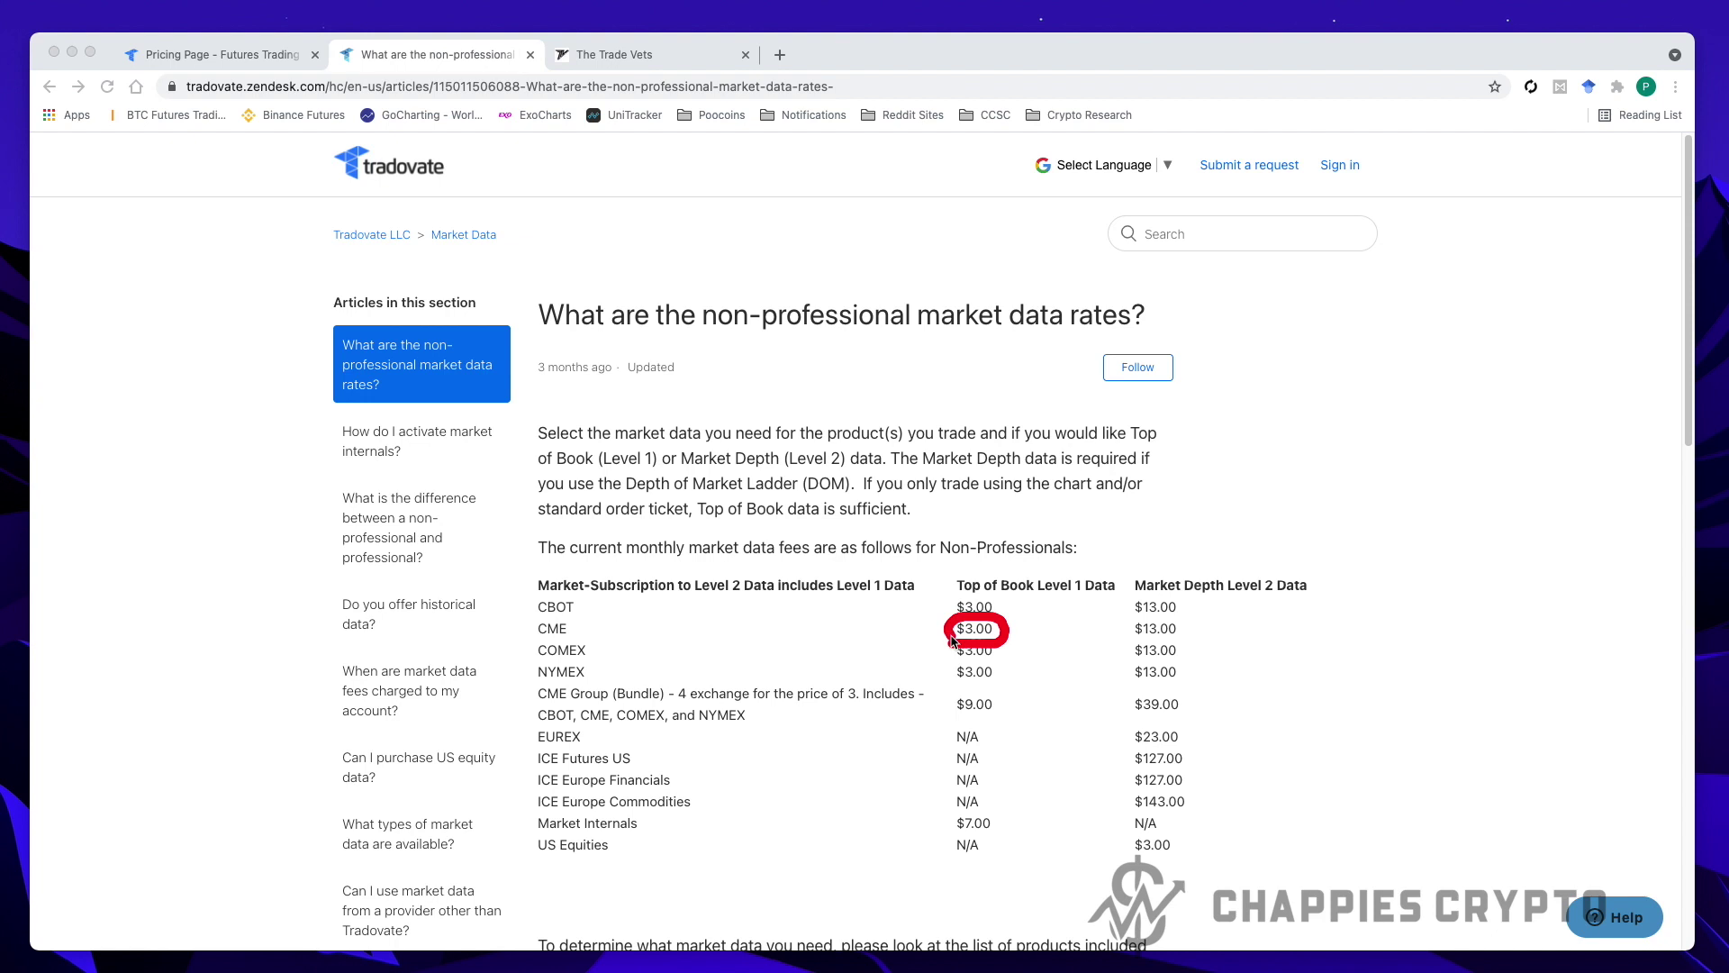
mouse_move(1131, 644)
mouse_down()
mouse_move(1186, 646)
mouse_move(1189, 621)
mouse_move(1127, 616)
mouse_move(1126, 641)
mouse_up()
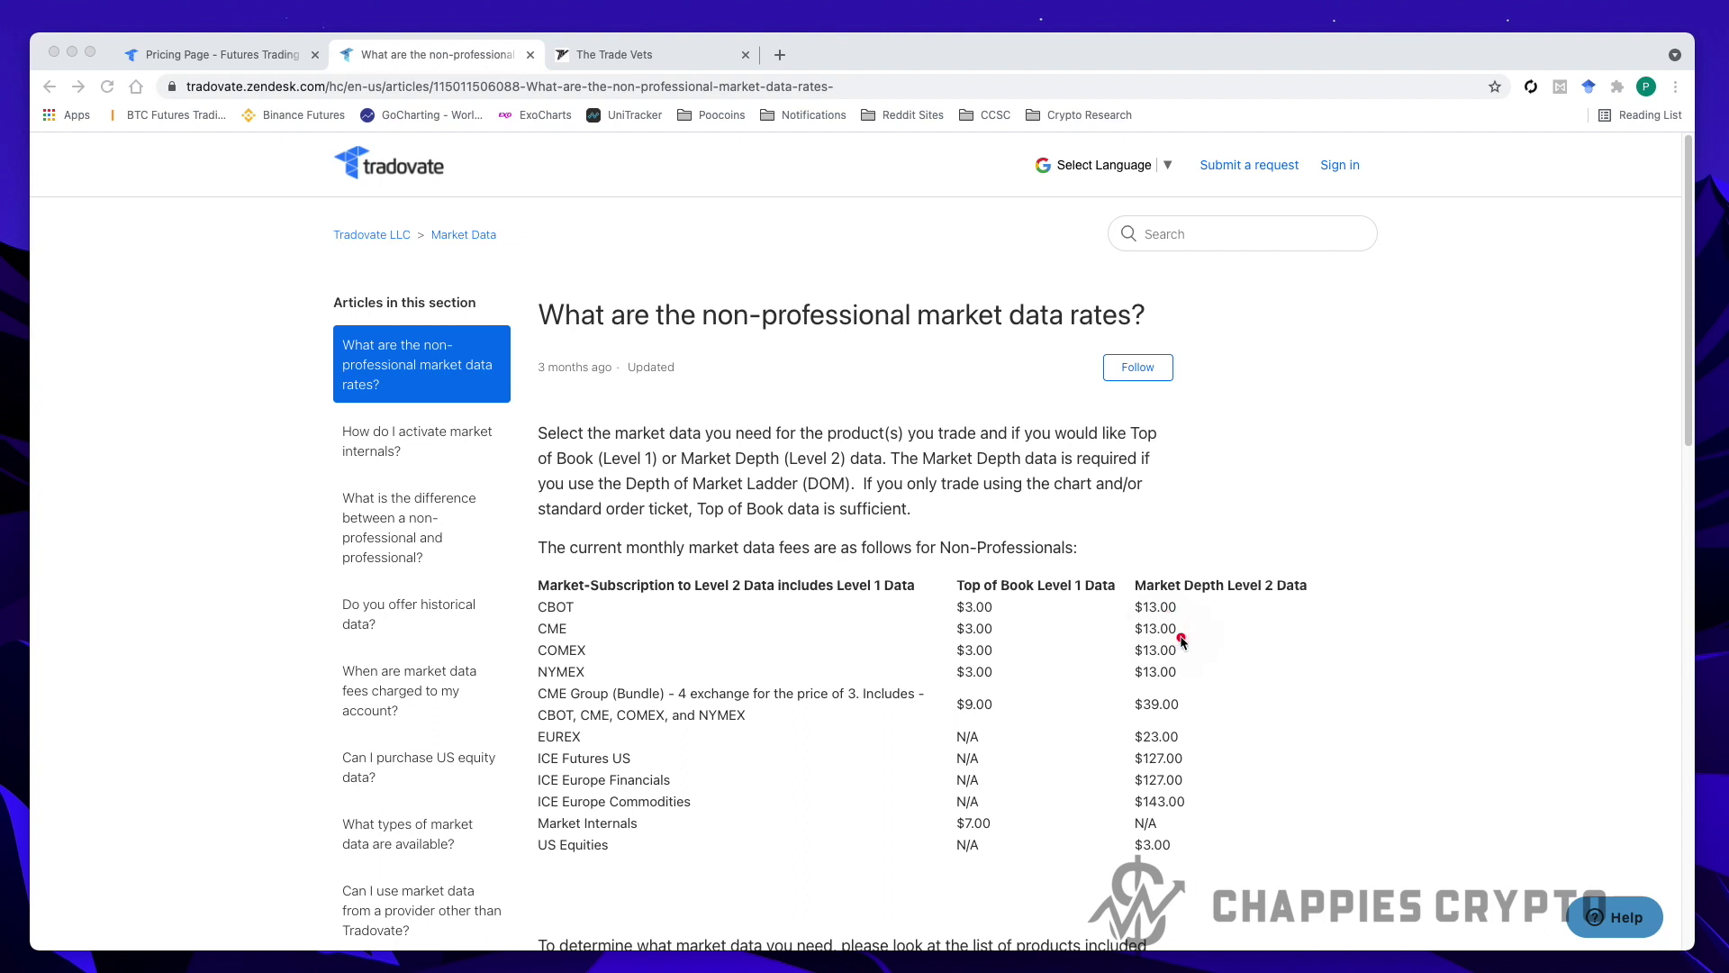
click(843, 376)
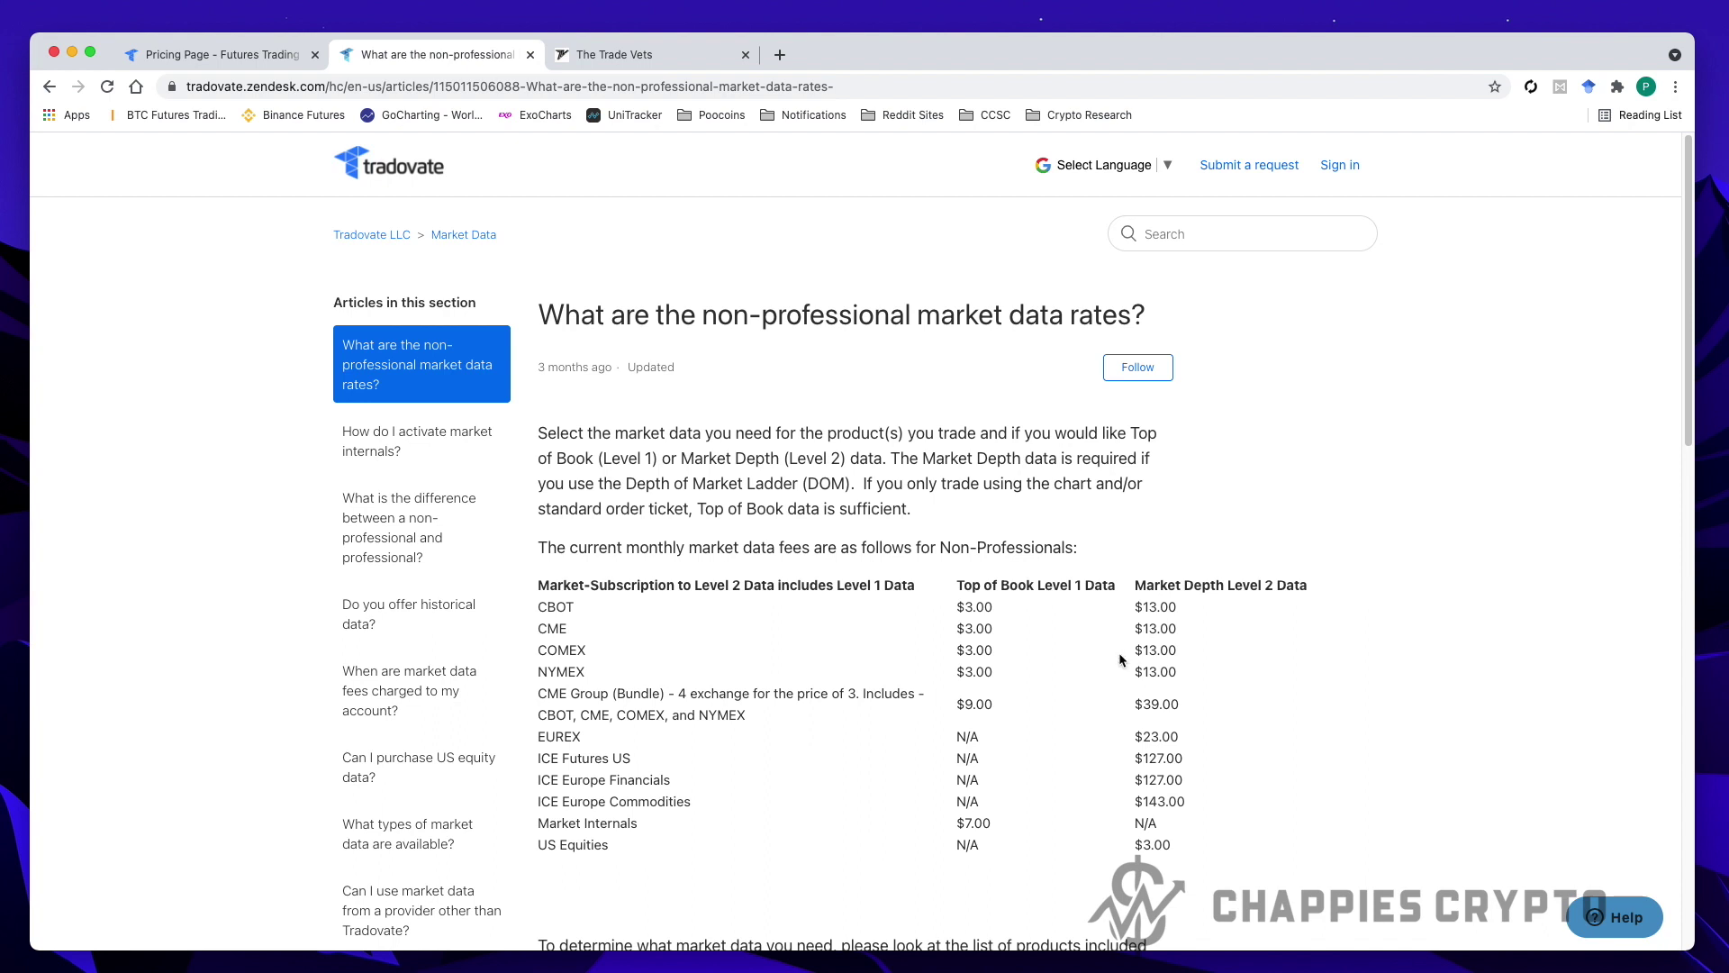
Step: Compare the CME Group (Bundle) Level 2 fee and its included exchanges with the single CME subscription
mouse_move(1133, 719)
mouse_down()
mouse_move(1187, 706)
mouse_move(1142, 686)
mouse_move(1125, 720)
mouse_move(1160, 724)
mouse_up()
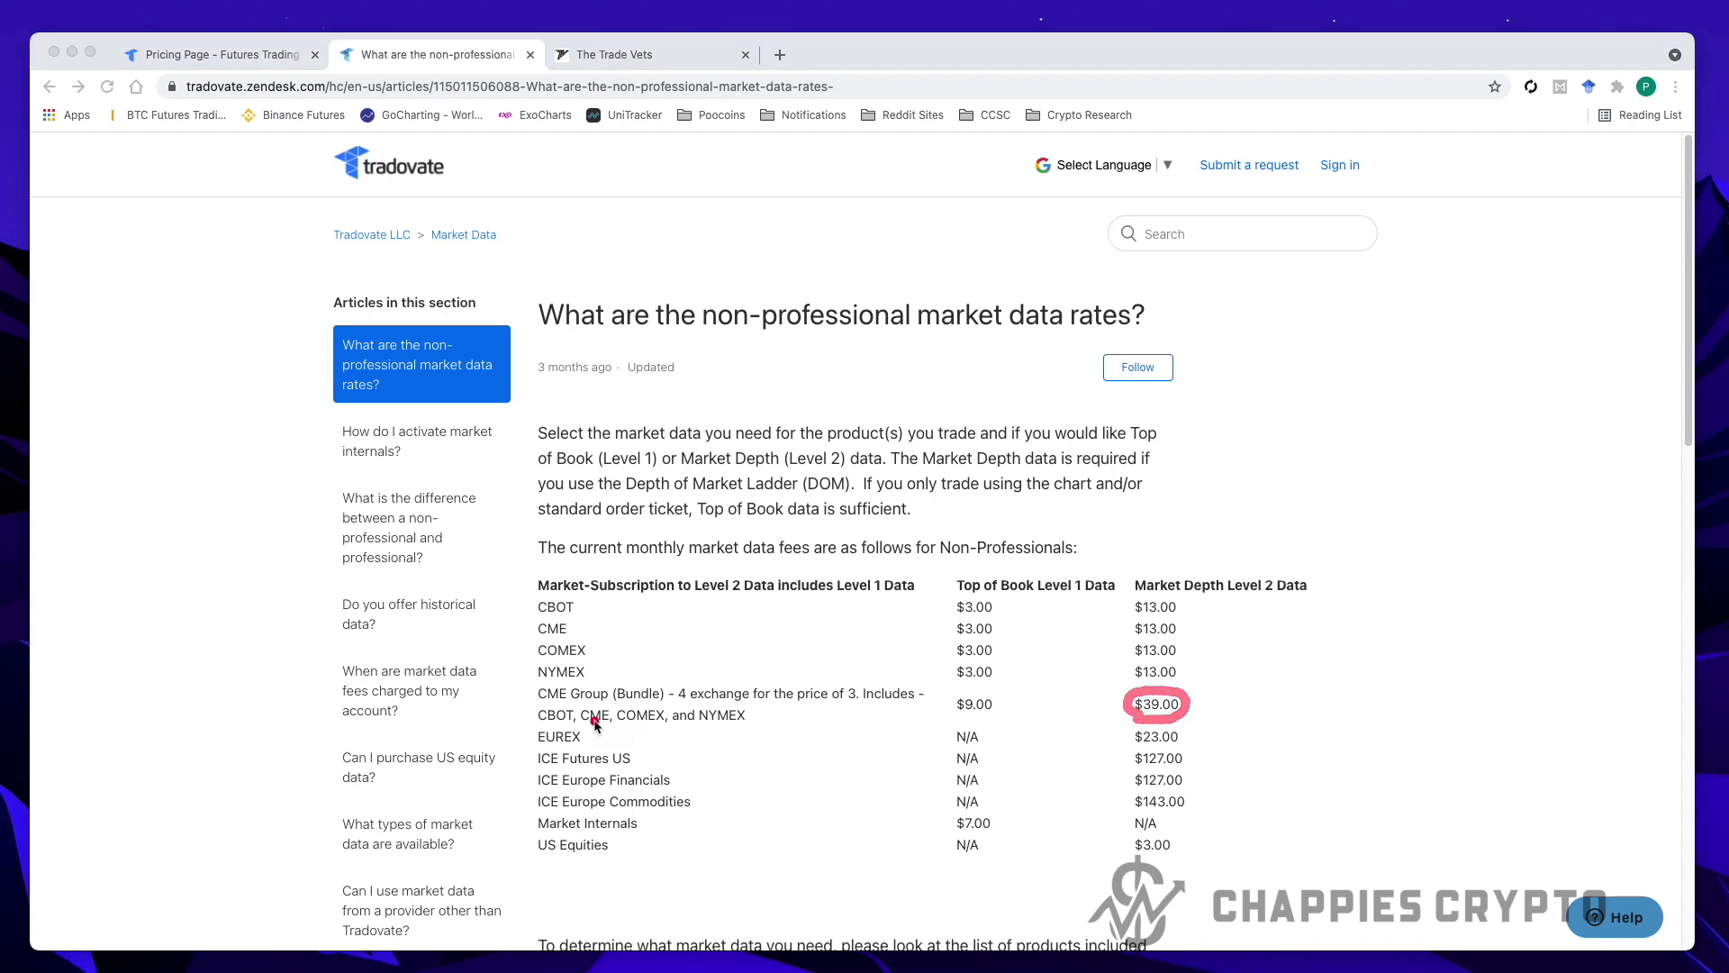
mouse_move(539, 727)
mouse_down()
mouse_move(738, 735)
mouse_move(939, 712)
mouse_move(820, 686)
mouse_move(630, 683)
mouse_move(546, 688)
mouse_move(540, 732)
mouse_up()
mouse_move(538, 642)
mouse_down()
mouse_move(1193, 642)
mouse_move(1178, 618)
mouse_move(525, 621)
mouse_up()
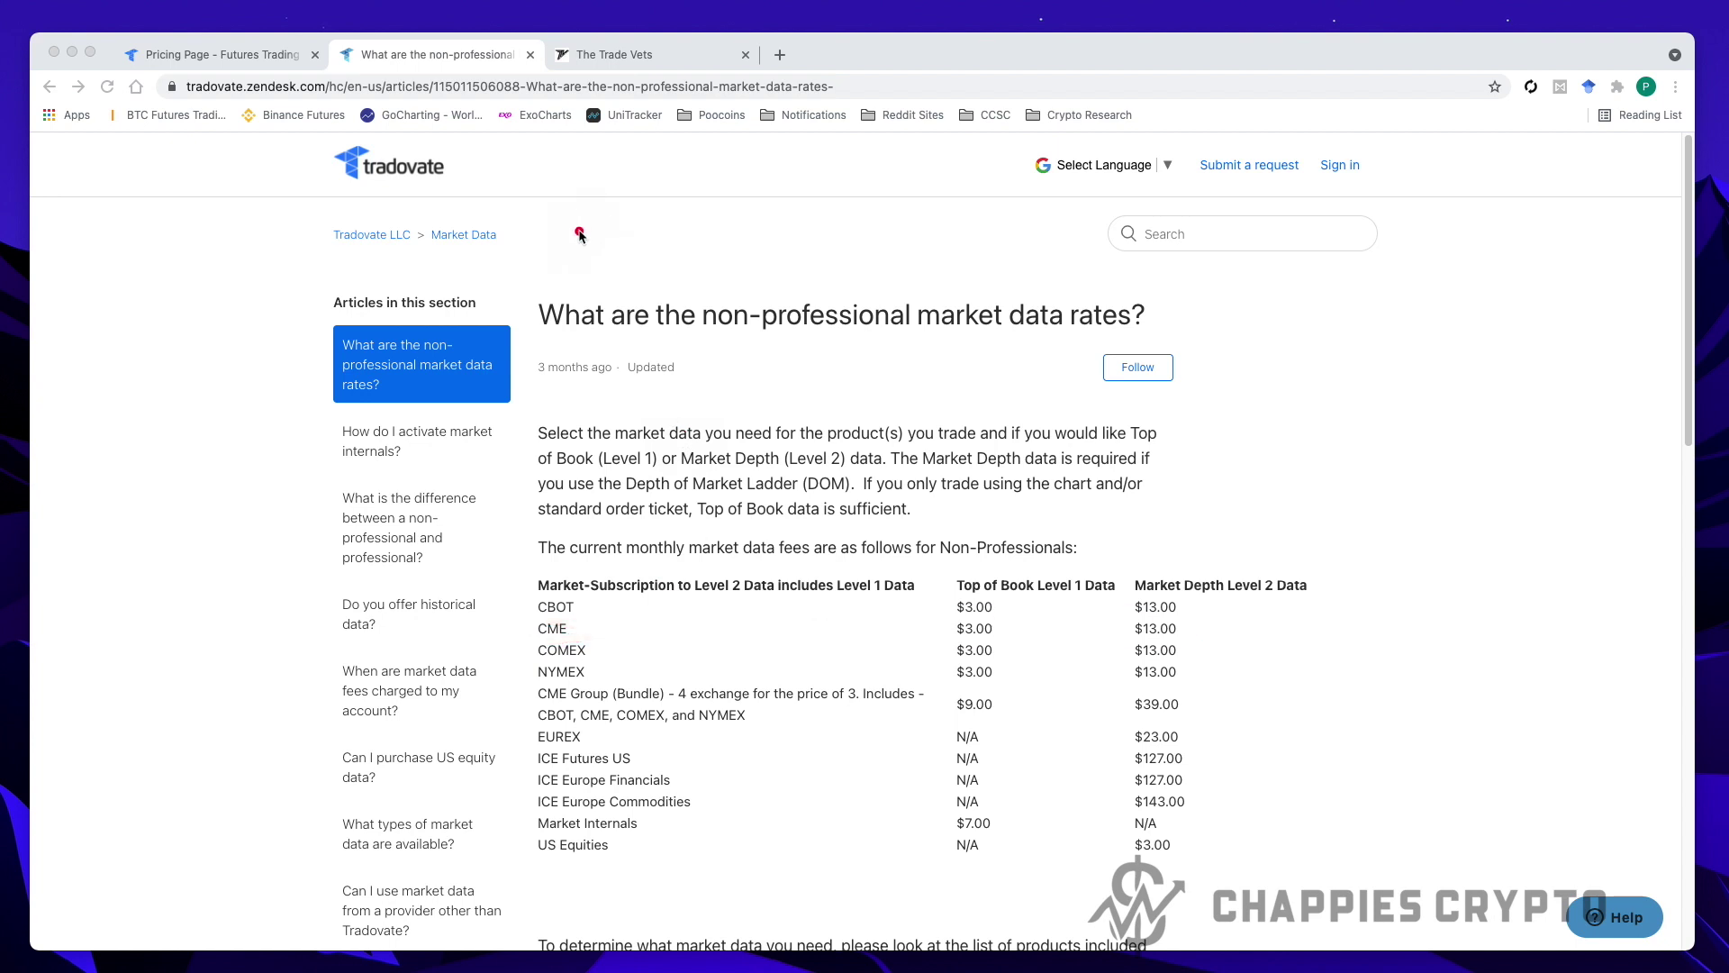
Step: Return to the pricing page and compare the monthly fees and per-side commissions of the three membership plans
click(213, 58)
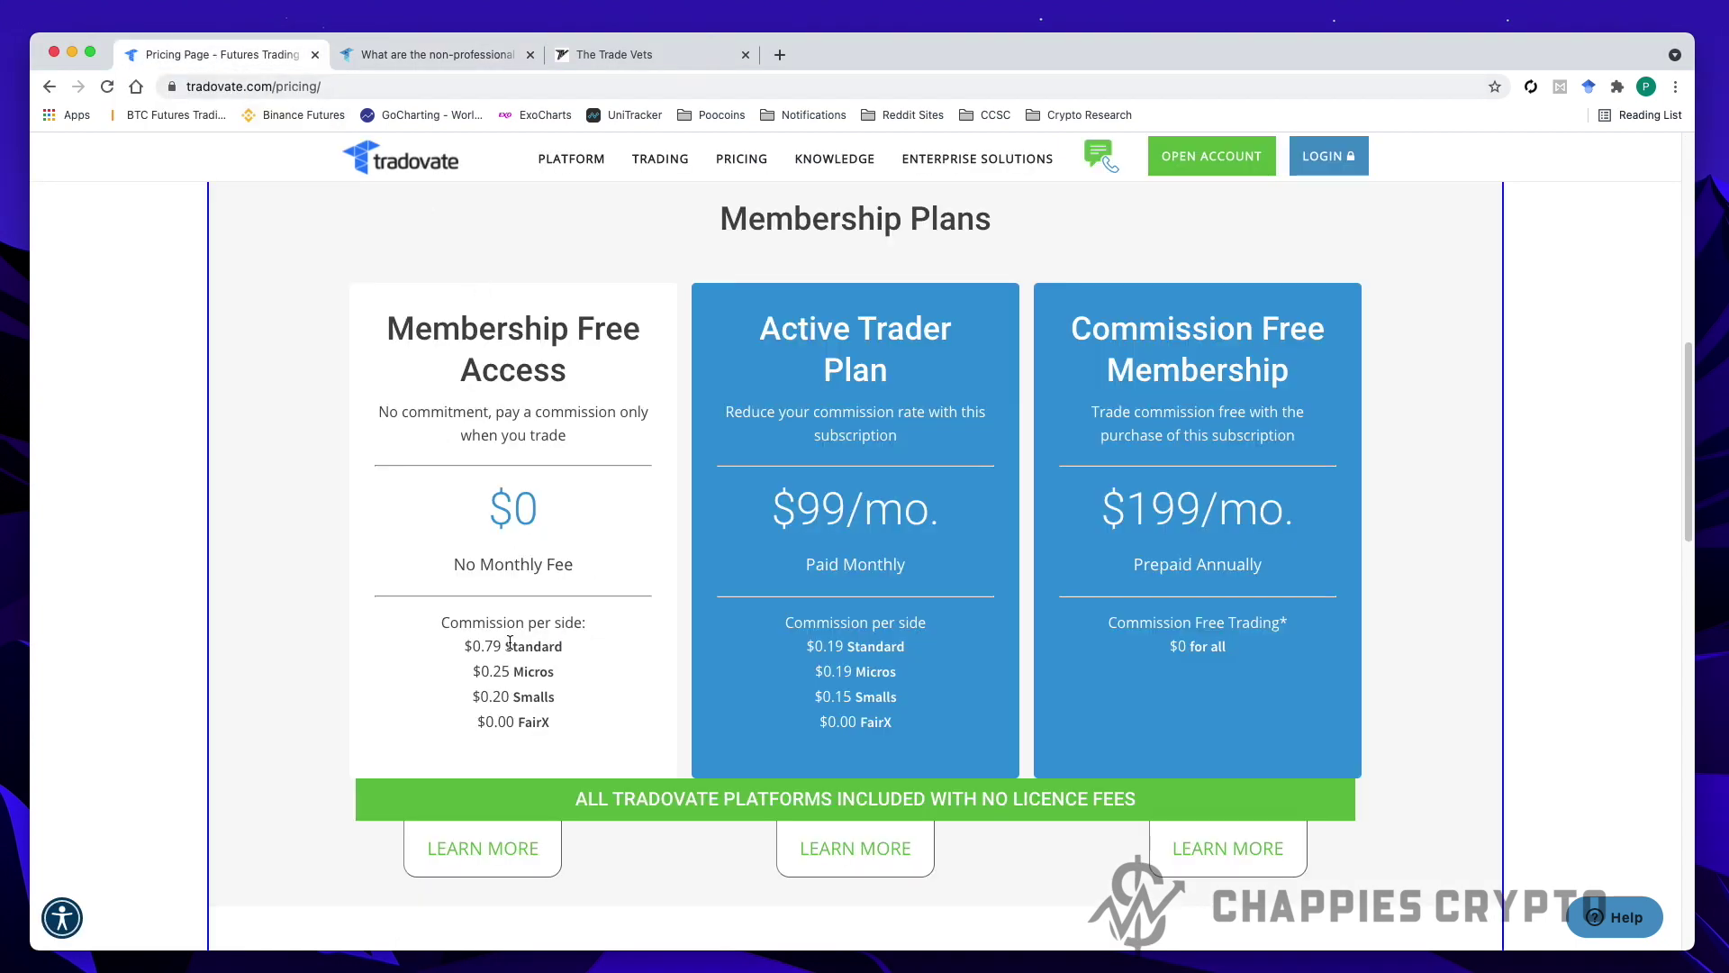
mouse_move(648, 304)
mouse_down()
mouse_move(405, 287)
mouse_move(327, 708)
mouse_move(602, 770)
mouse_move(650, 299)
mouse_up()
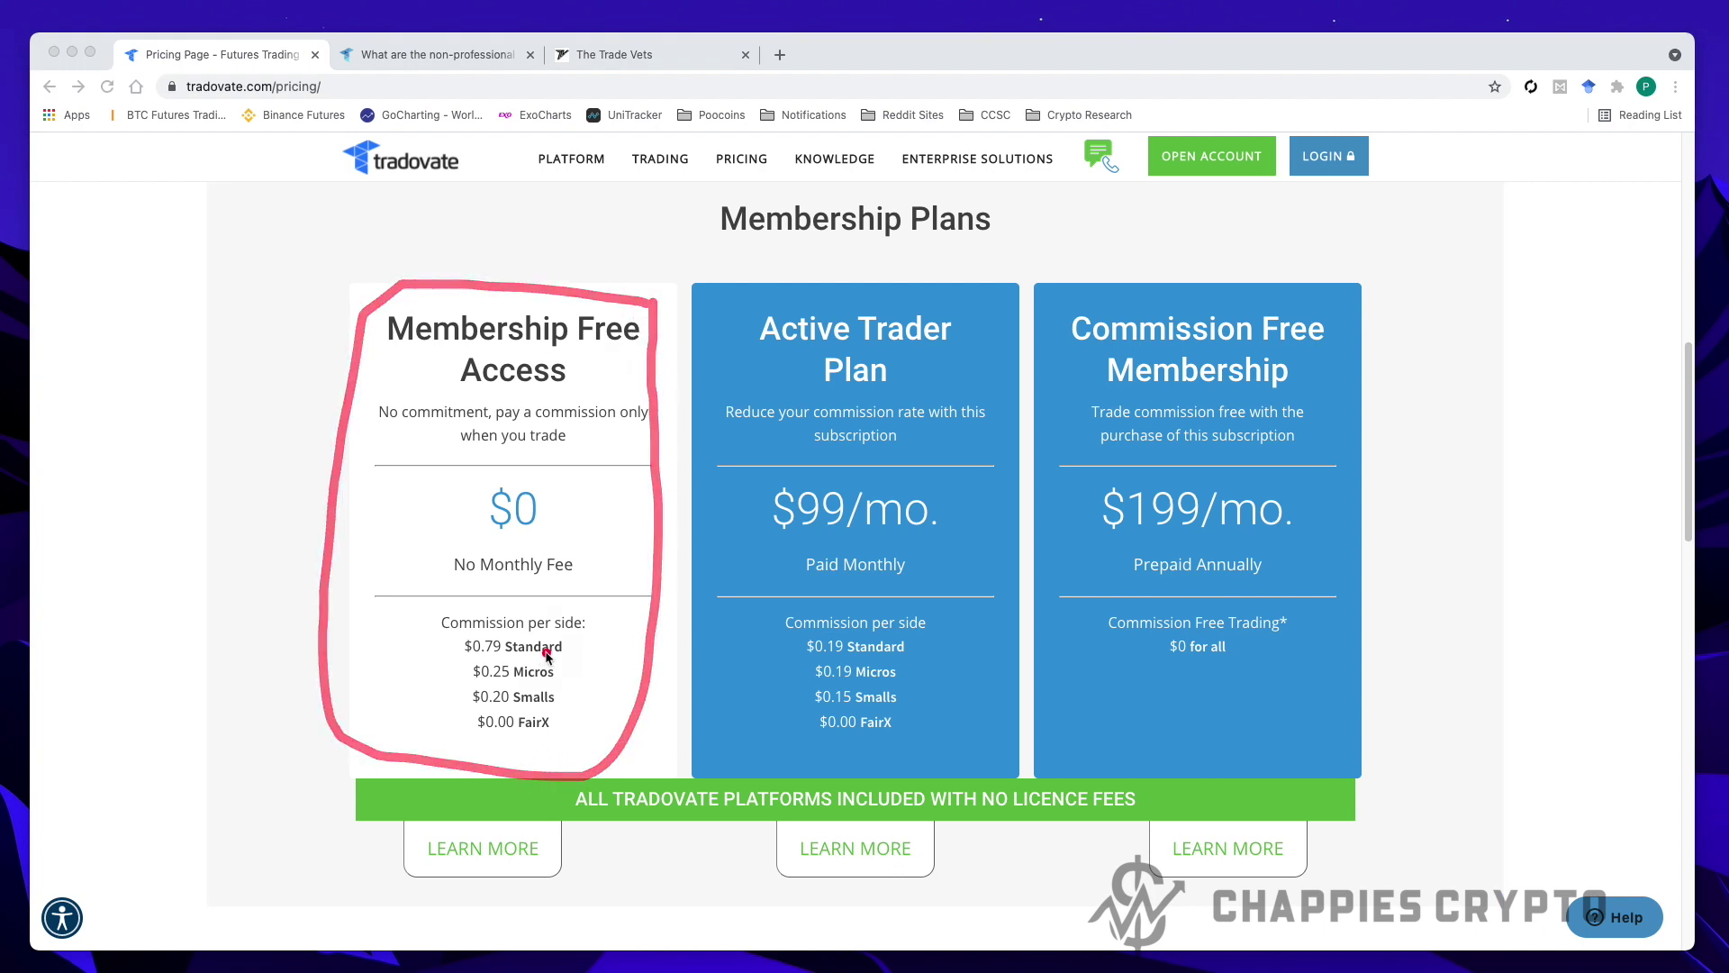
mouse_move(472, 689)
mouse_down()
mouse_move(566, 677)
mouse_move(543, 654)
mouse_move(472, 657)
mouse_move(468, 690)
mouse_up()
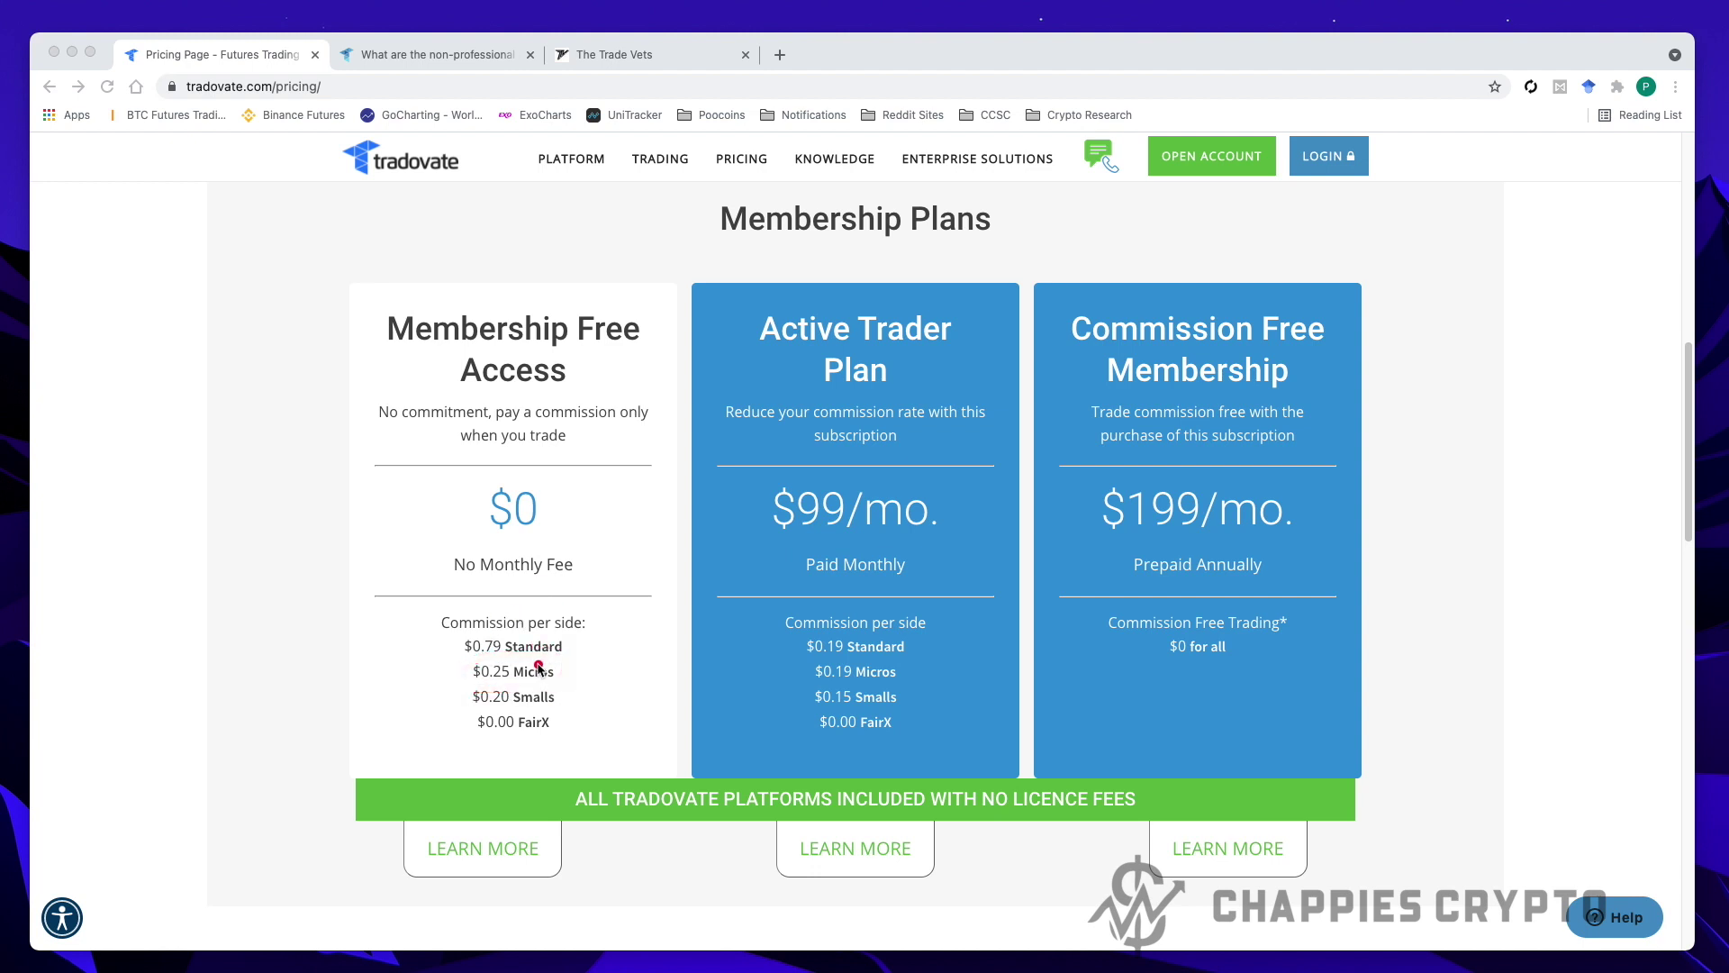
click(564, 676)
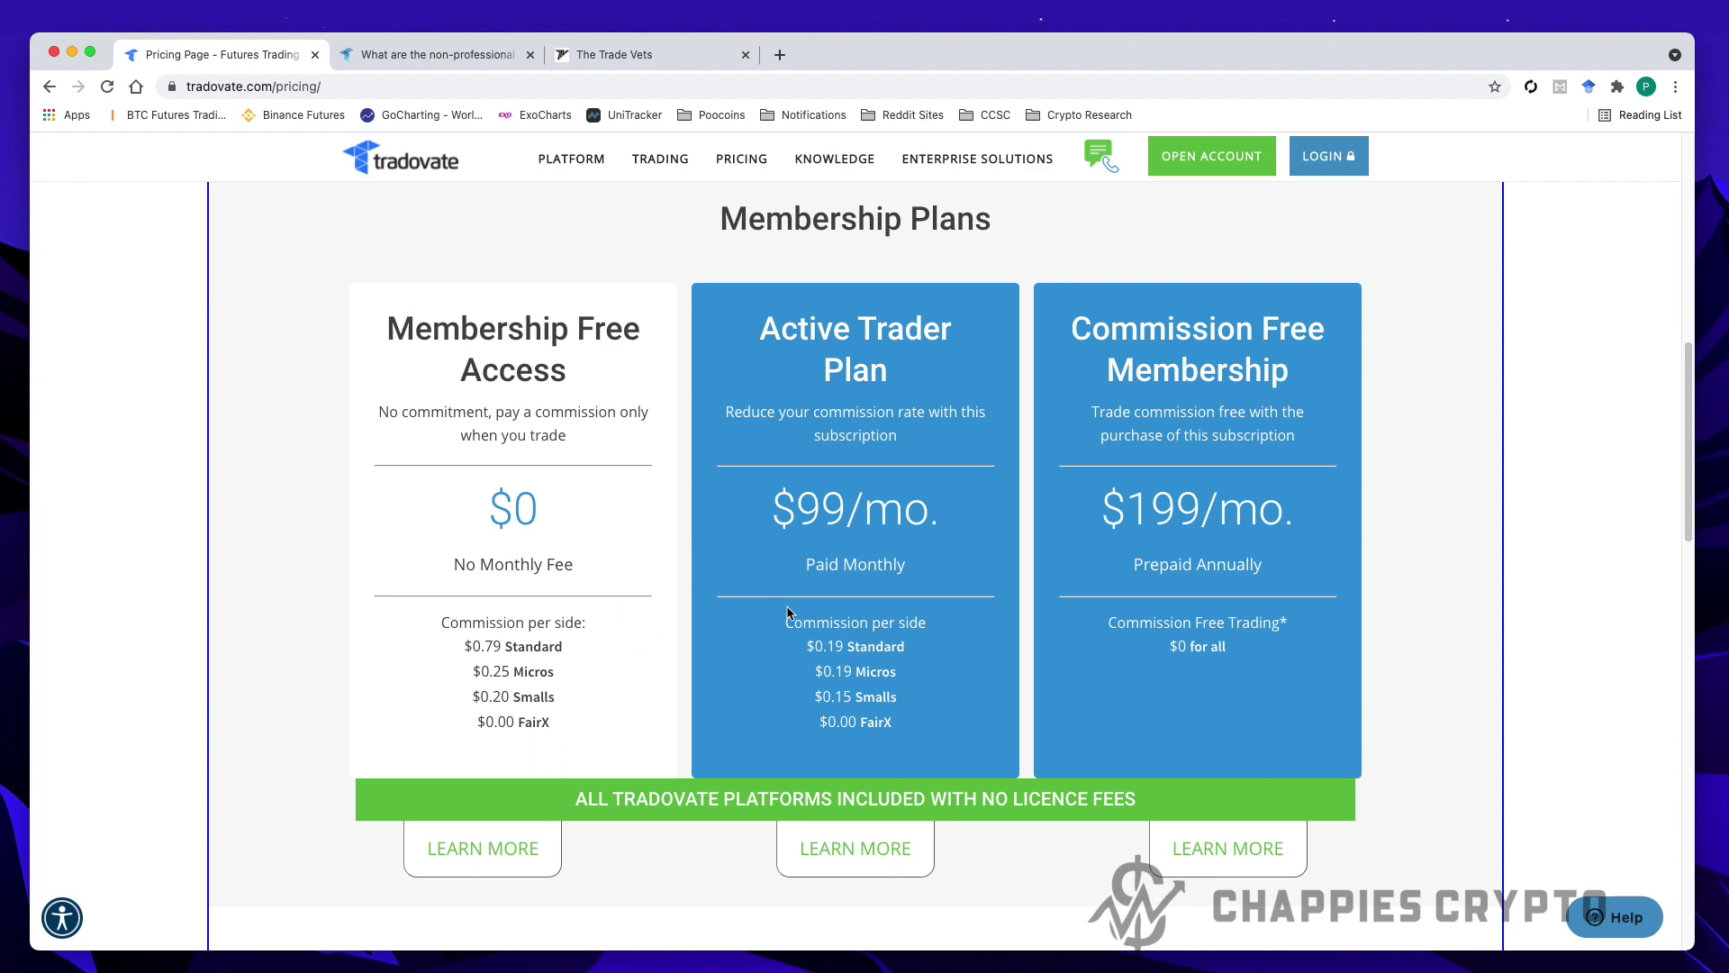
mouse_move(788, 579)
mouse_down()
mouse_move(986, 480)
mouse_move(749, 463)
mouse_move(764, 578)
mouse_move(832, 582)
mouse_up()
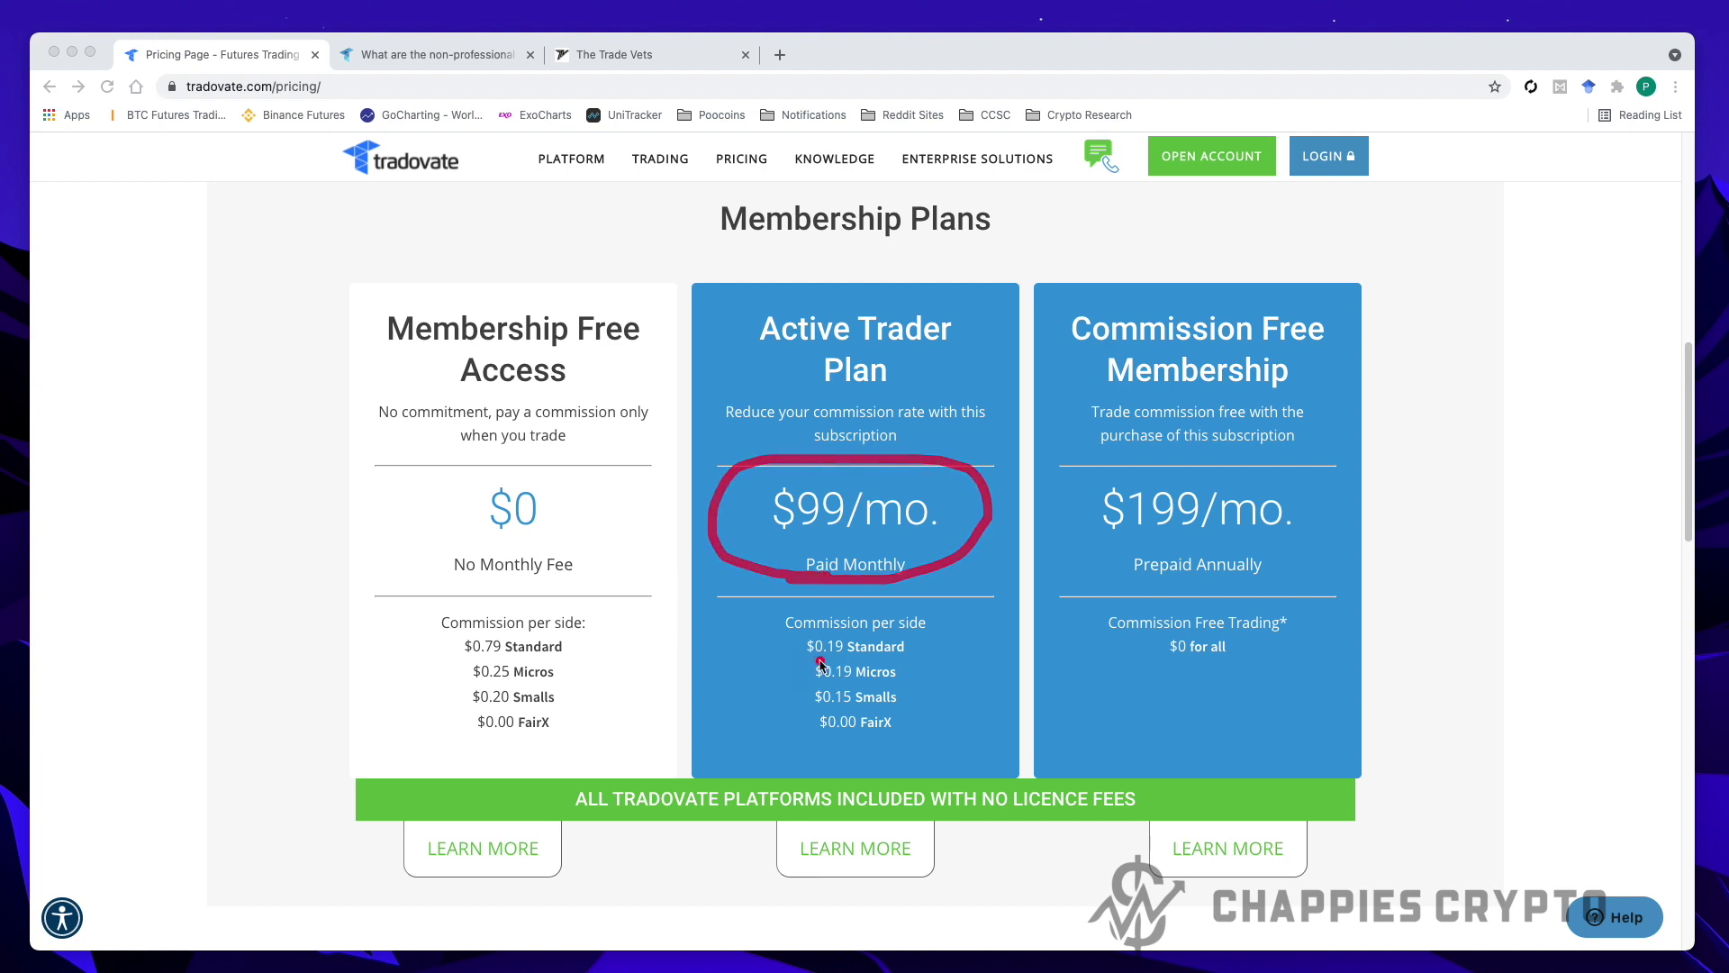
mouse_move(836, 689)
mouse_down()
mouse_move(869, 691)
mouse_move(923, 635)
mouse_move(815, 691)
mouse_move(887, 681)
mouse_up()
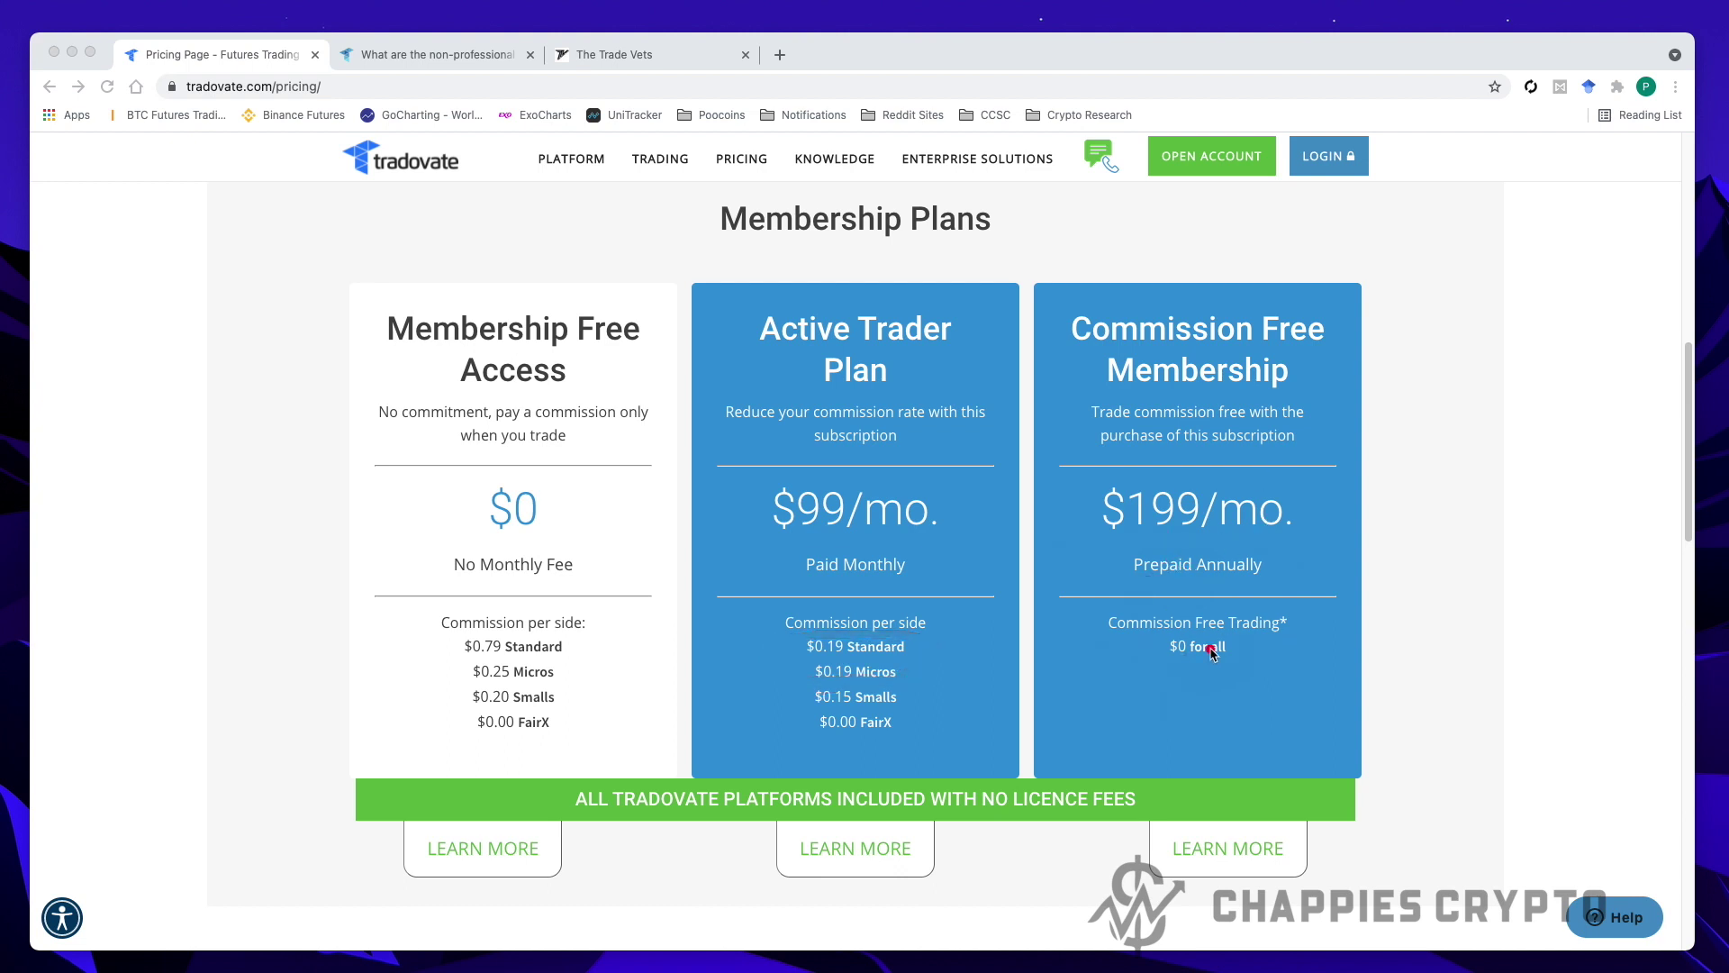
click(1170, 688)
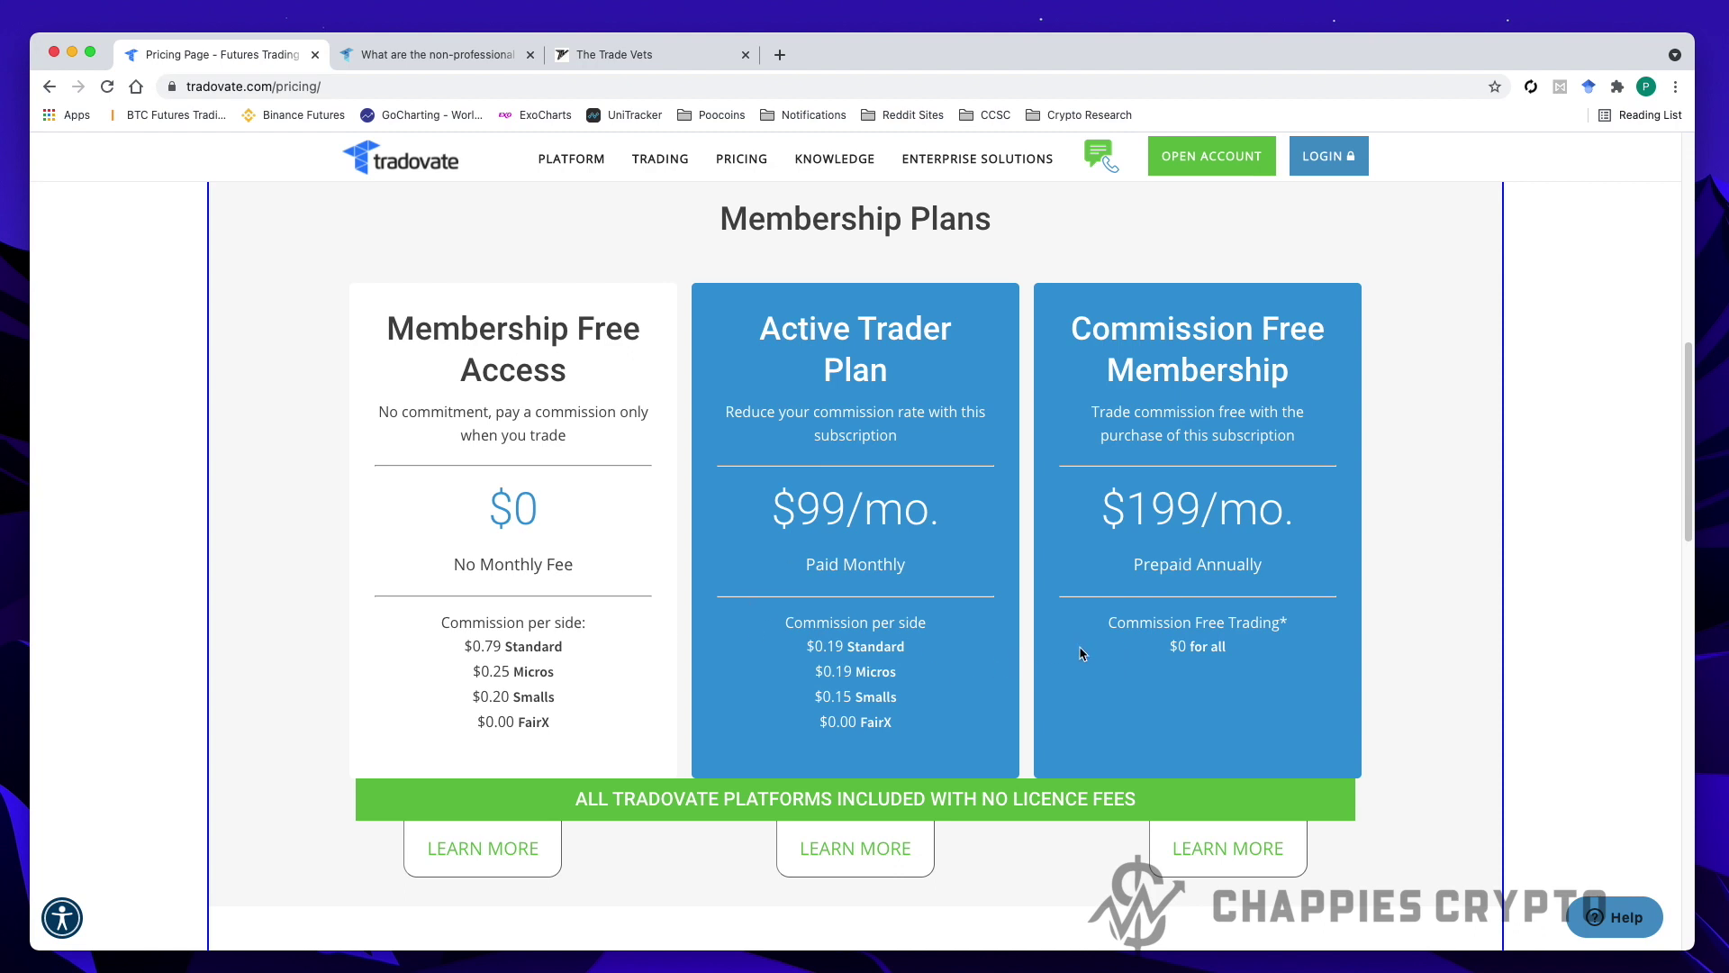
Step: Open the Tradovate login page and review its sign-in options
scroll(1080, 652, up, 5)
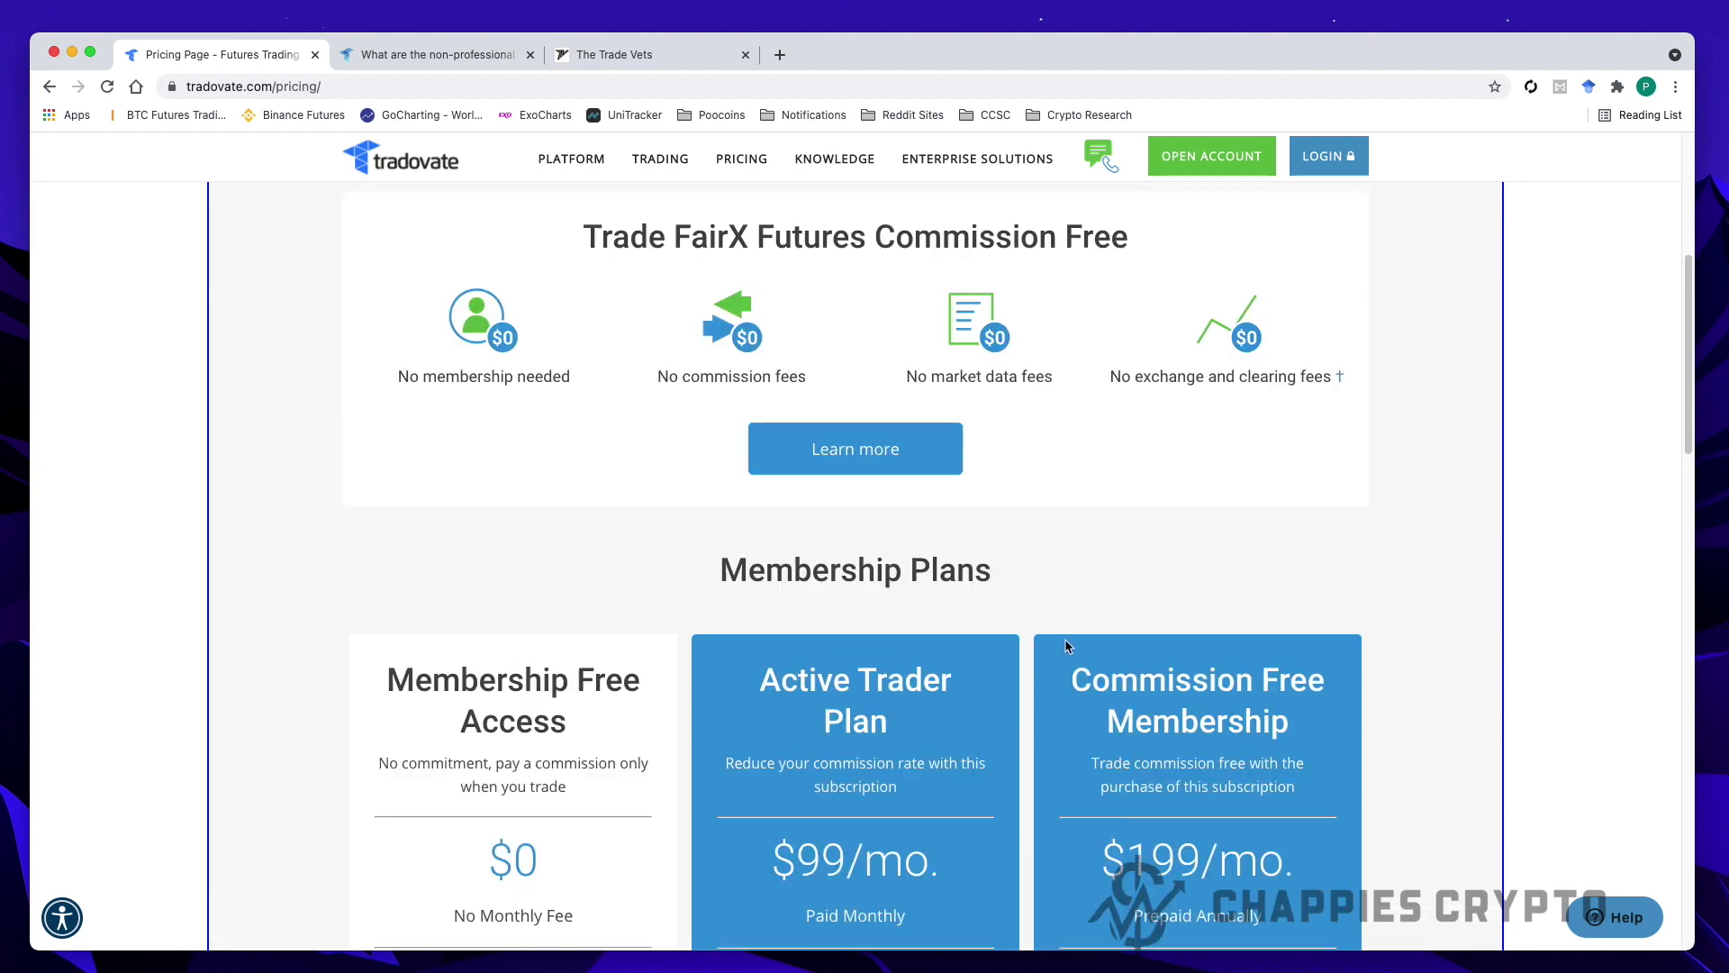
scroll(1065, 645, up, 4)
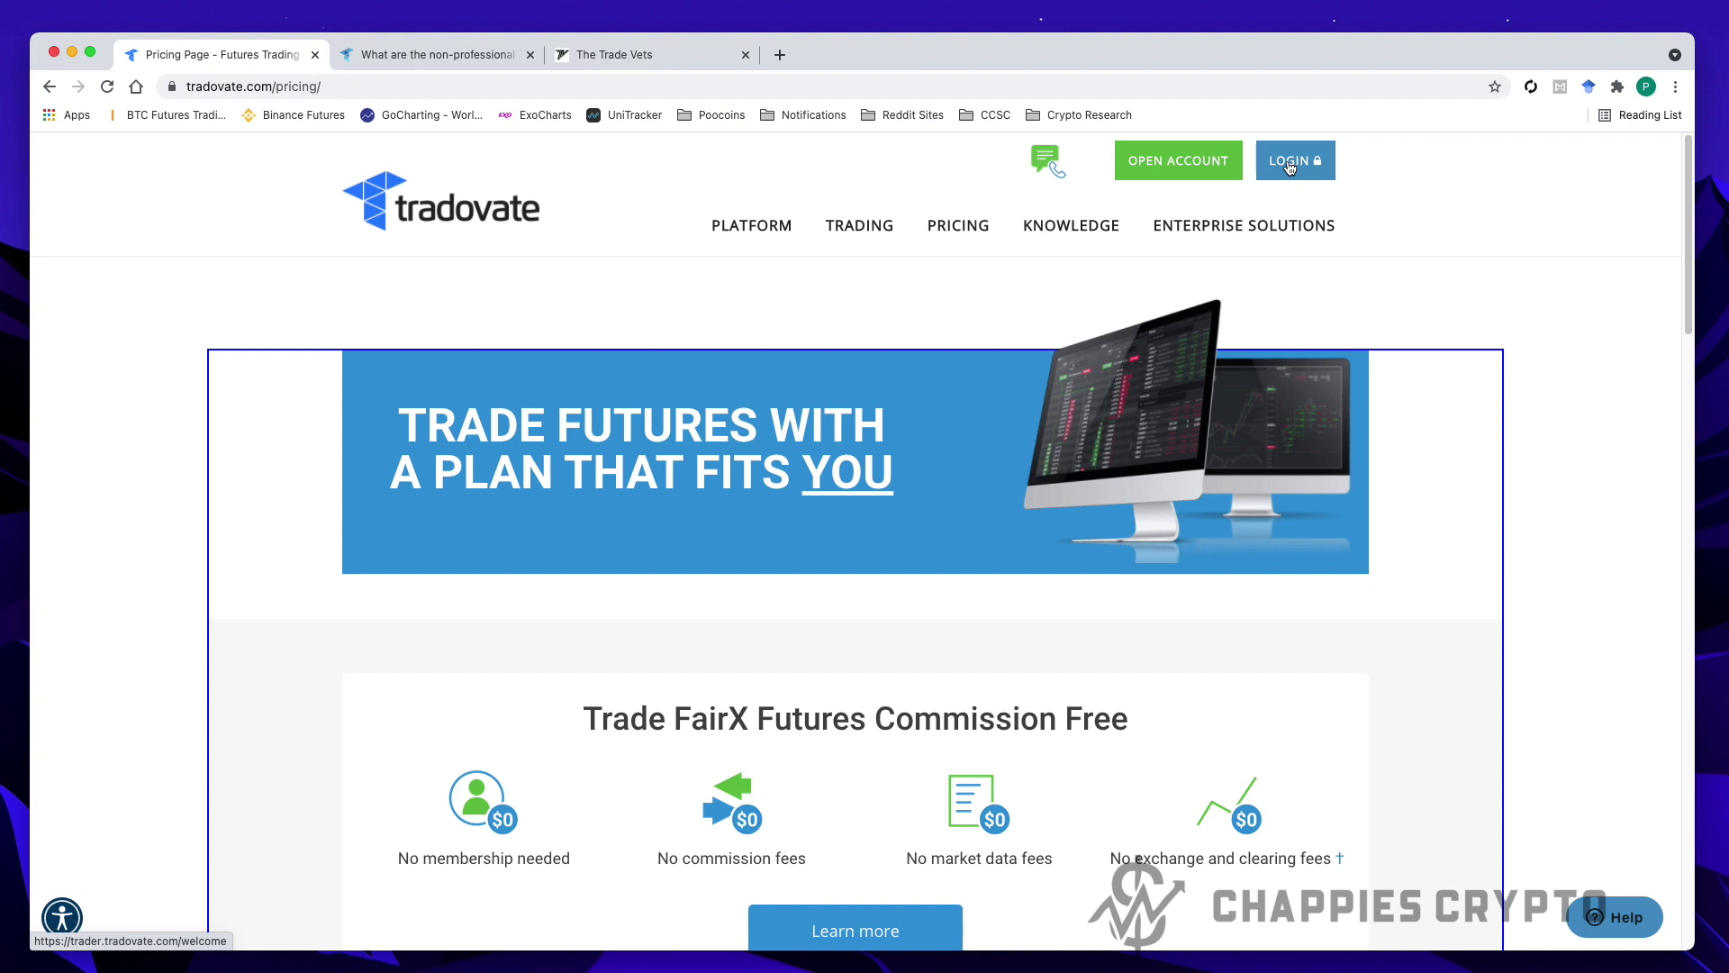
mouse_move(1267, 191)
mouse_down()
mouse_move(1324, 200)
mouse_move(1348, 146)
mouse_move(1253, 160)
mouse_move(1291, 196)
mouse_up()
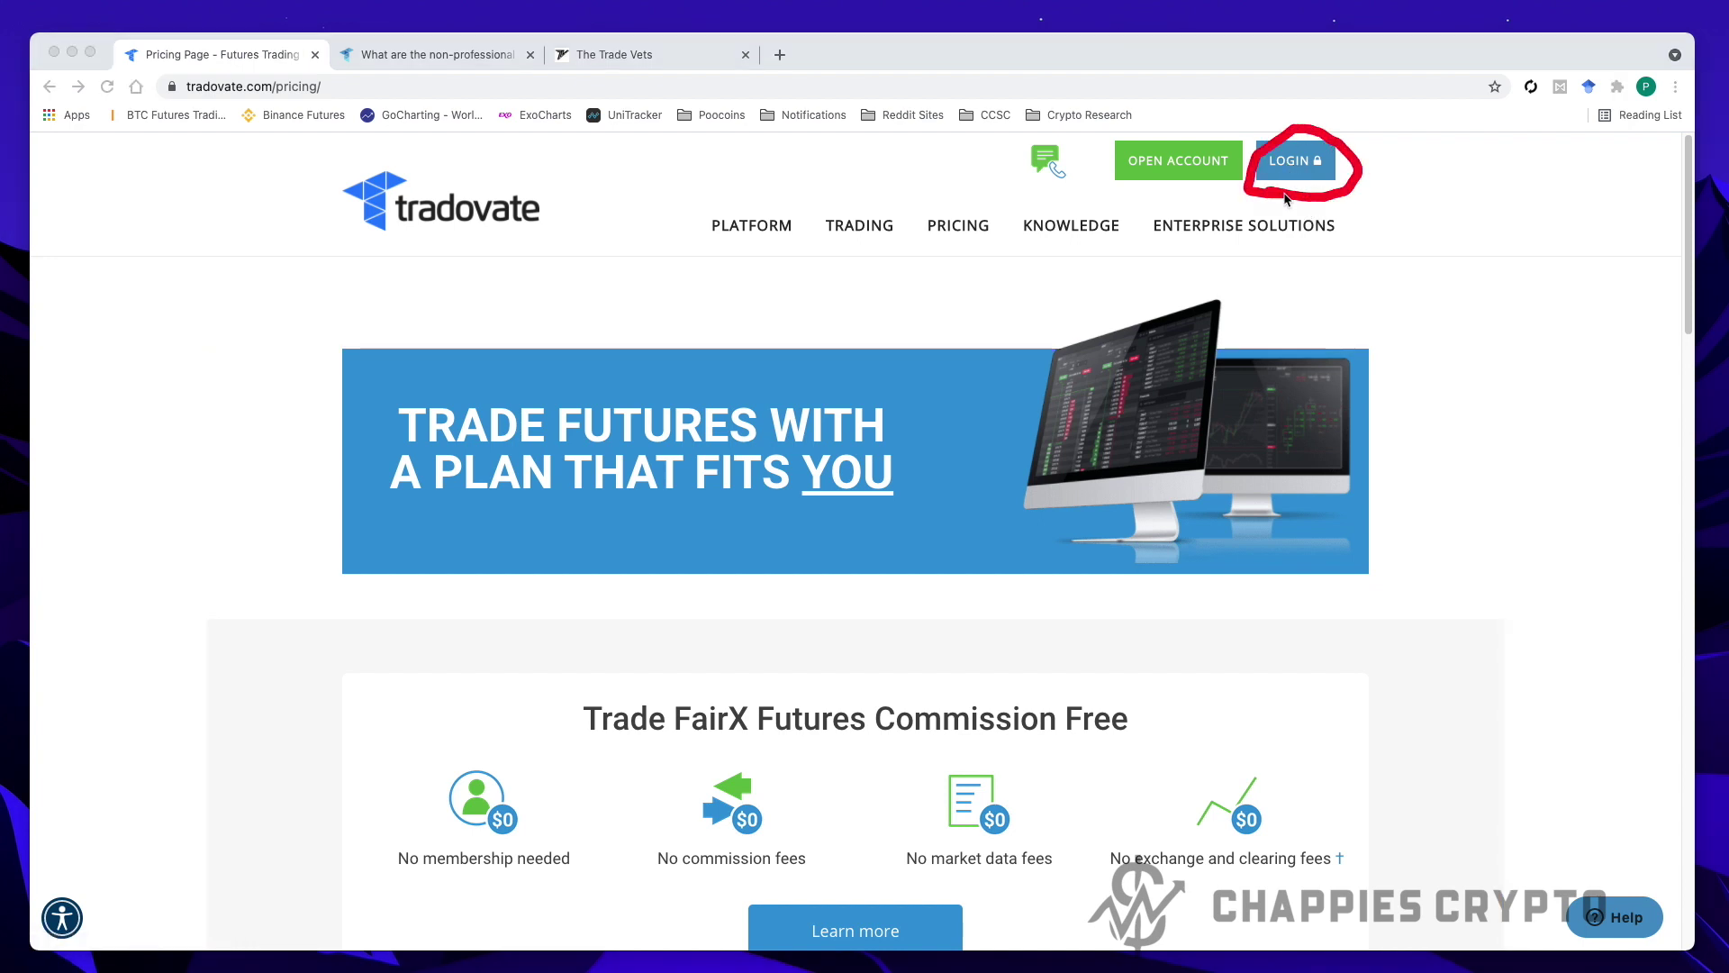
click(1294, 171)
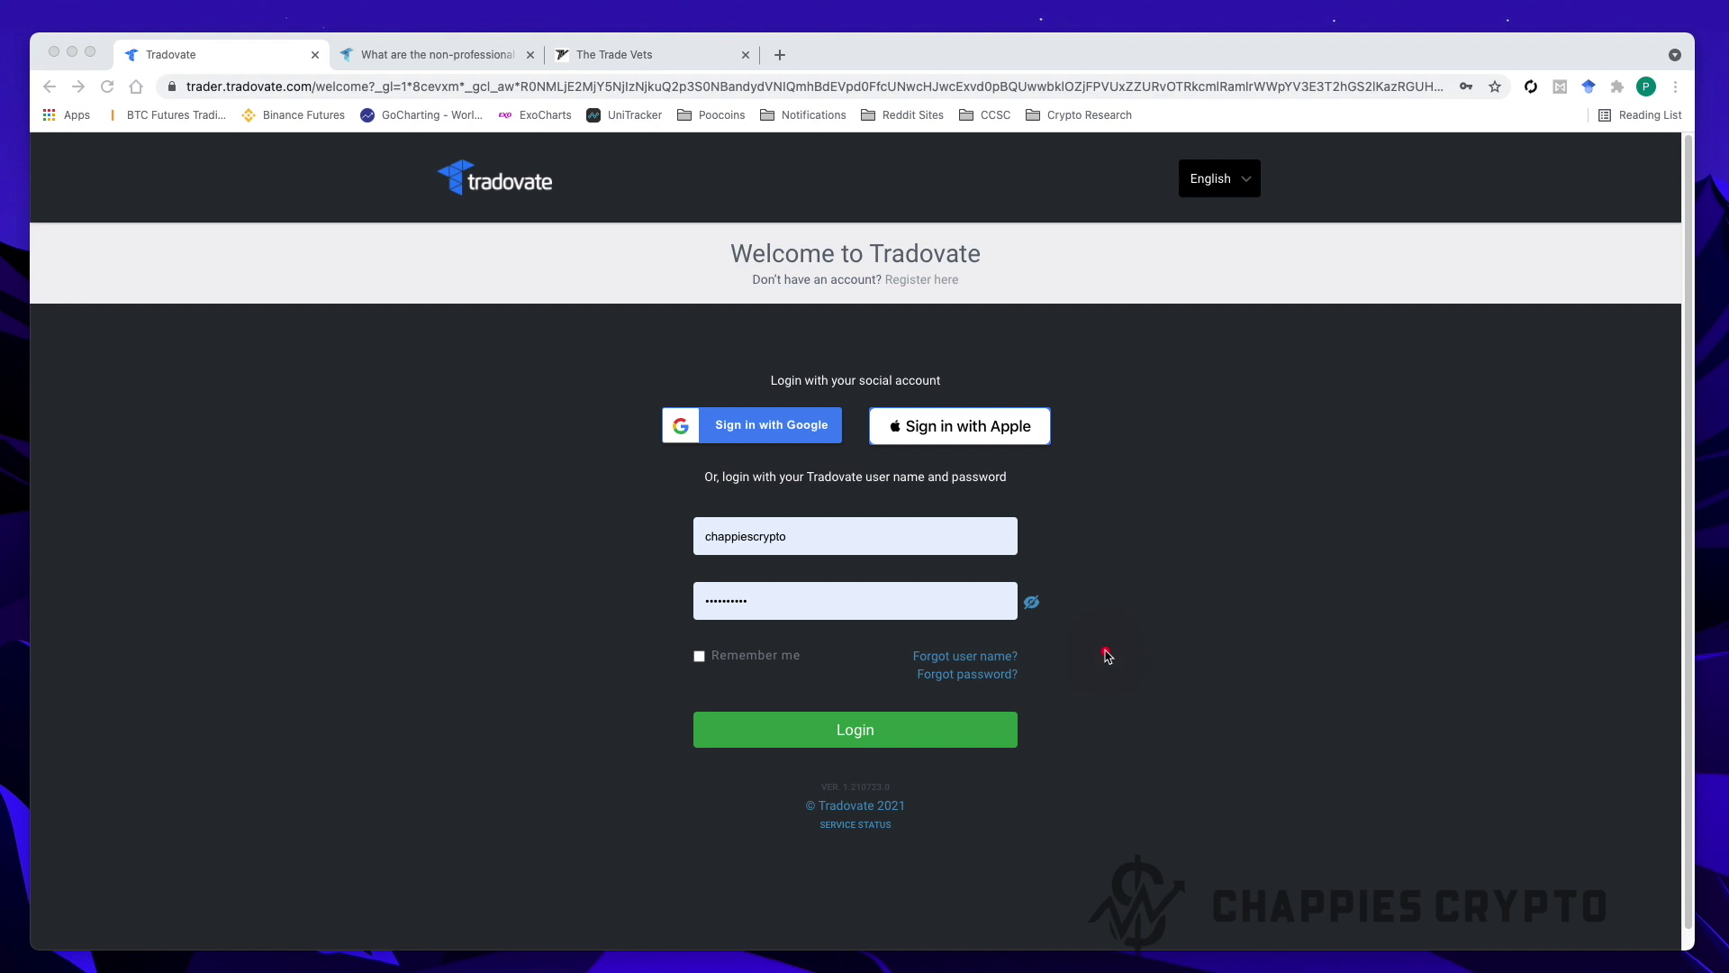
mouse_move(837, 639)
mouse_down()
mouse_move(900, 642)
mouse_move(1042, 527)
mouse_move(640, 559)
mouse_move(846, 640)
mouse_up()
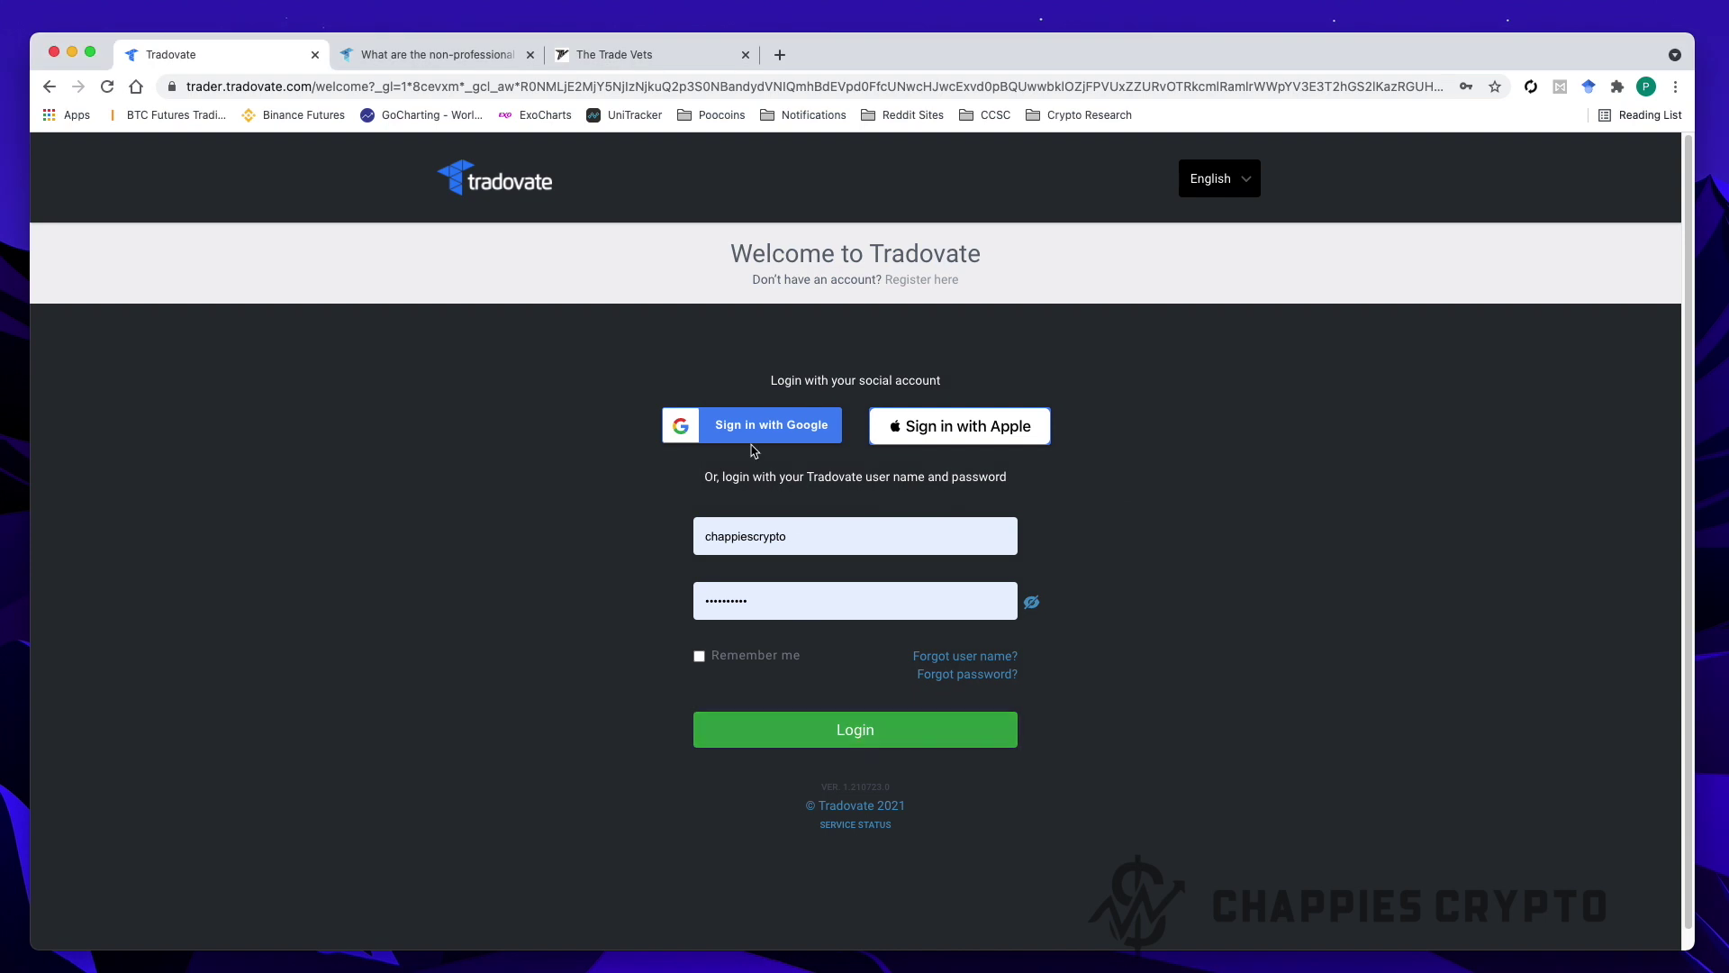
Step: Log in with the saved credentials, review the available environments and access the simulation environment
click(857, 731)
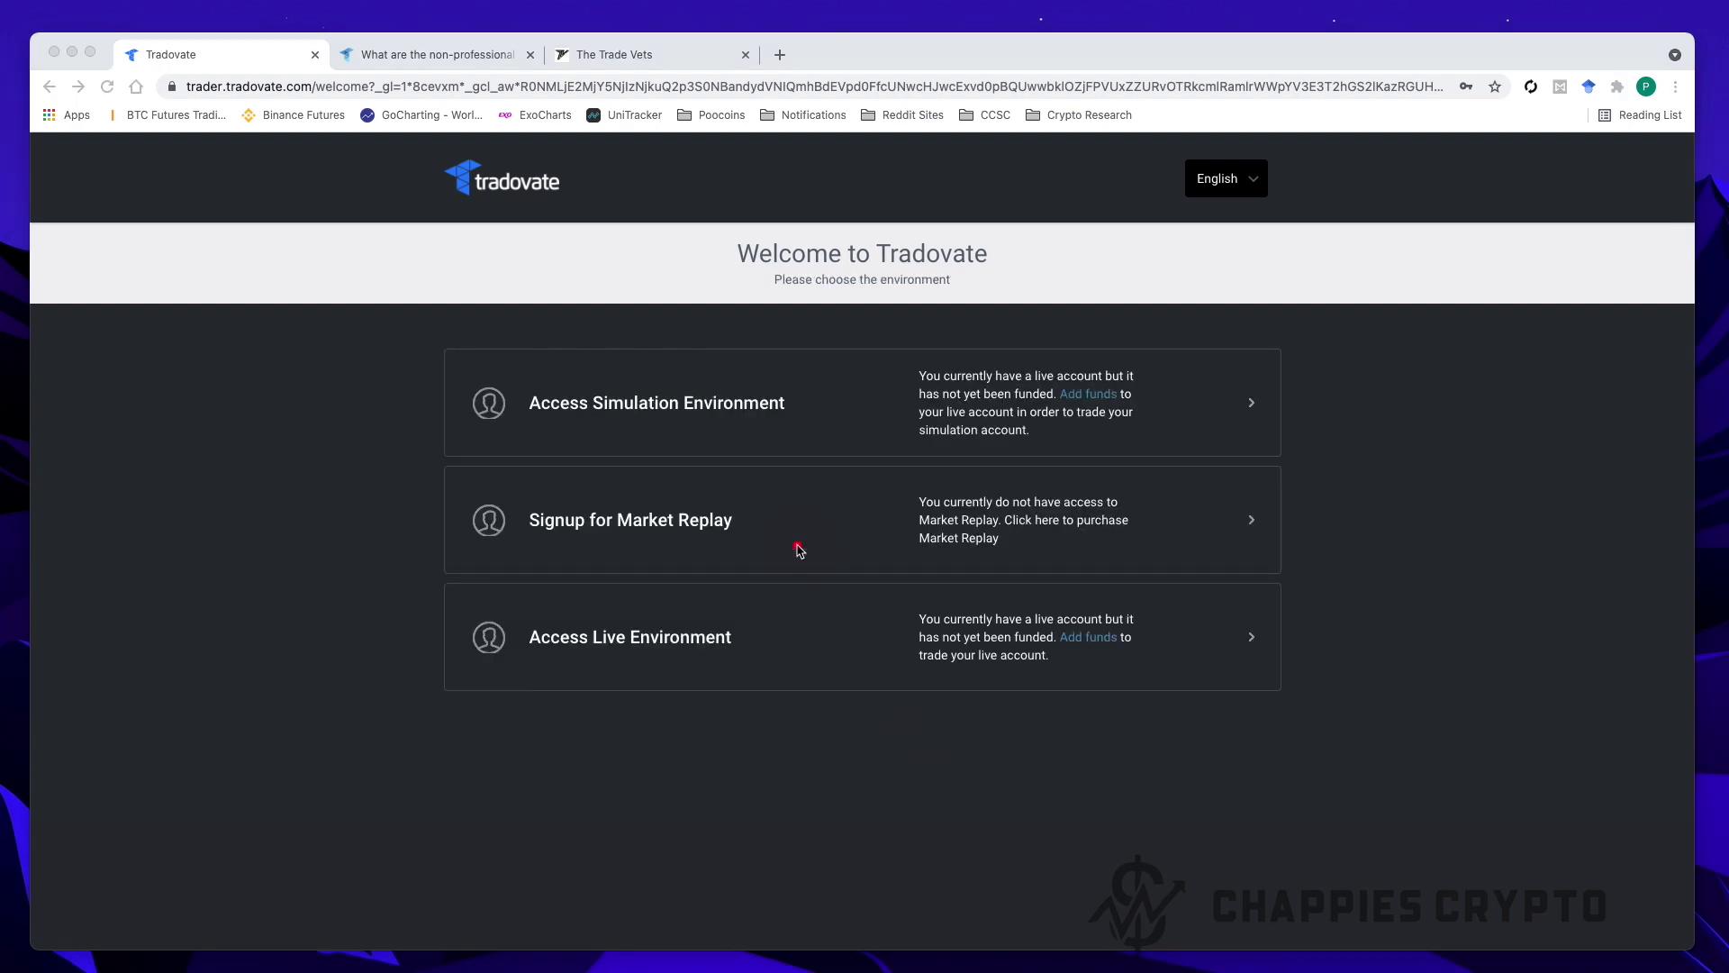
mouse_move(757, 352)
mouse_down()
mouse_move(455, 339)
mouse_move(370, 690)
mouse_move(1081, 732)
mouse_move(1325, 420)
mouse_move(756, 356)
mouse_up()
mouse_move(527, 667)
mouse_down()
mouse_move(884, 682)
mouse_move(1253, 658)
mouse_move(1091, 604)
mouse_move(515, 605)
mouse_move(490, 678)
mouse_move(648, 678)
mouse_up()
mouse_move(481, 448)
mouse_down()
mouse_move(1227, 461)
mouse_move(1305, 370)
mouse_move(788, 347)
mouse_move(456, 383)
mouse_move(441, 436)
mouse_move(514, 450)
mouse_up()
mouse_move(587, 474)
mouse_down()
mouse_move(543, 472)
mouse_move(413, 531)
mouse_move(706, 569)
mouse_move(1147, 586)
mouse_move(1312, 514)
mouse_move(1272, 470)
mouse_move(567, 469)
mouse_up()
click(606, 499)
click(607, 502)
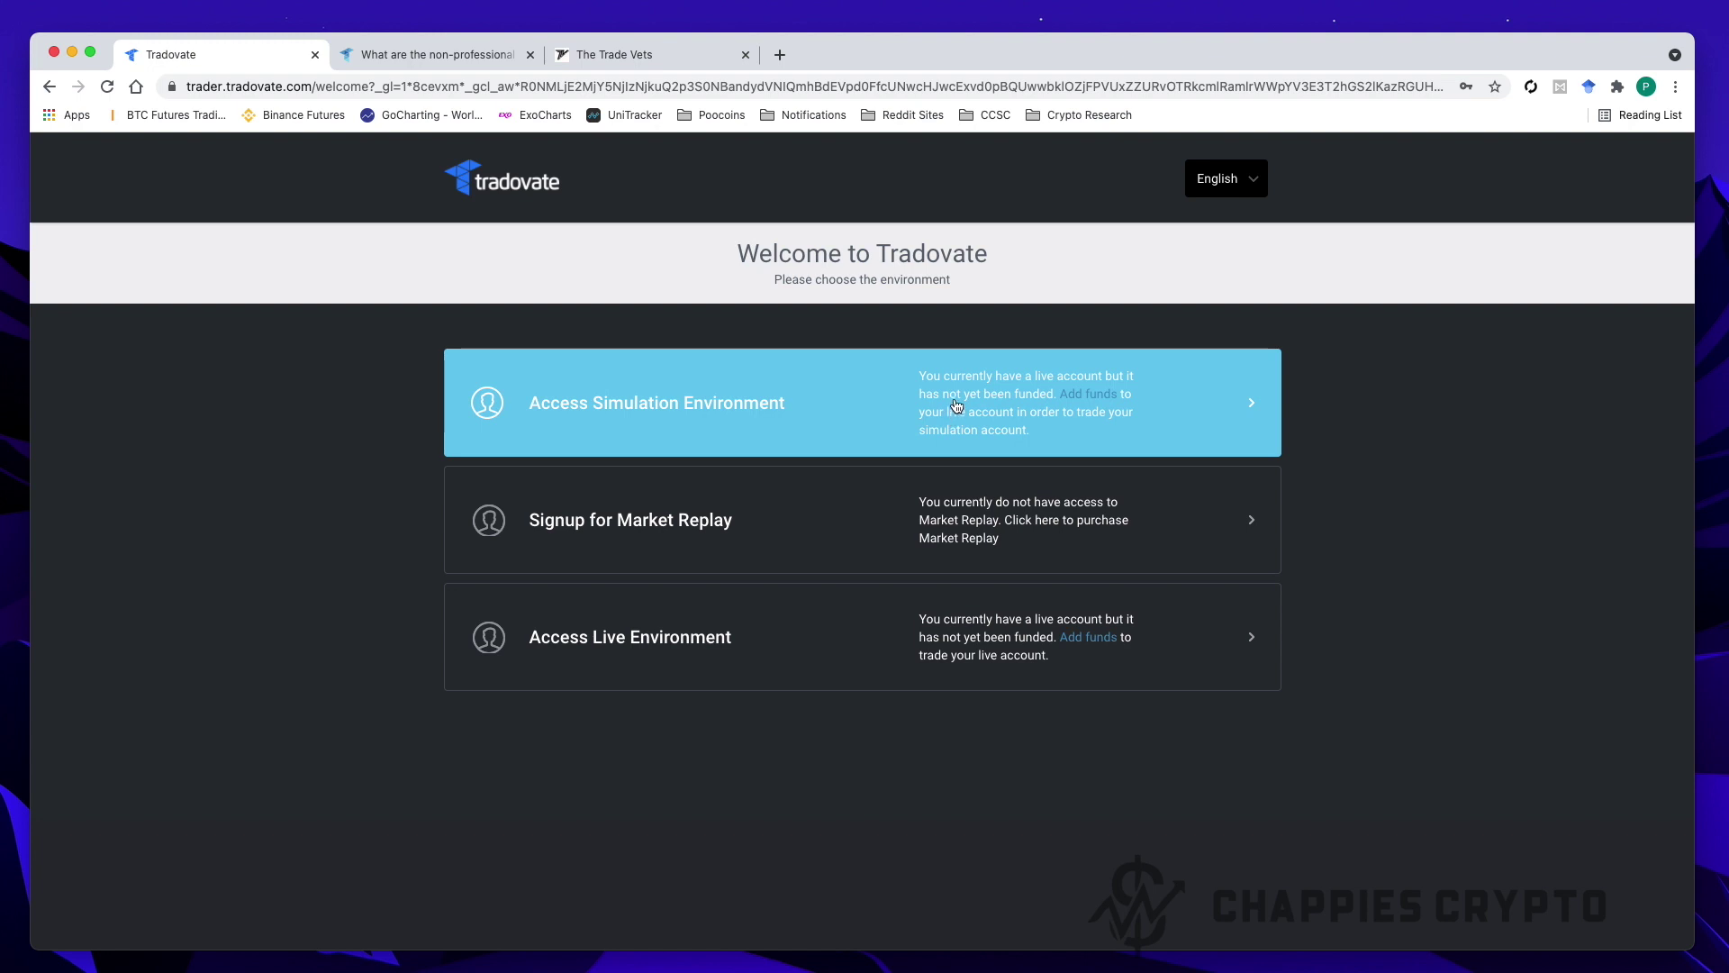
click(981, 413)
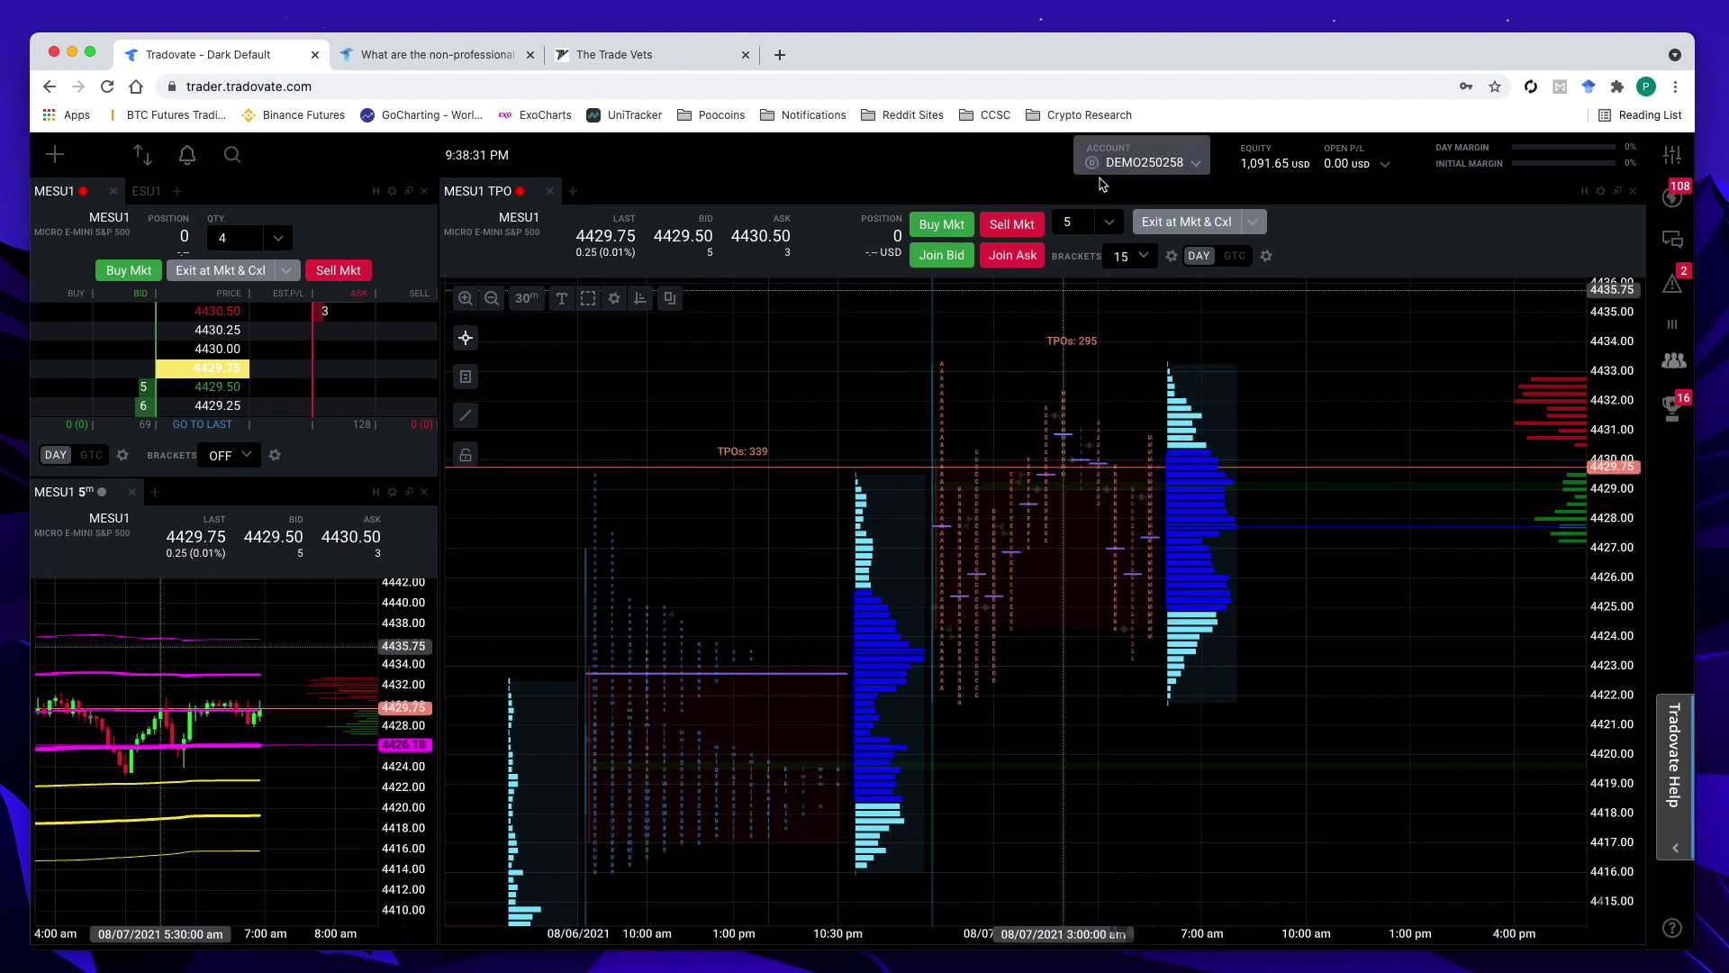
Step: Check the demo account and equity display, then open the platform settings and review the Accounts section
mouse_move(1092, 185)
mouse_down()
mouse_move(1224, 167)
mouse_move(1148, 131)
mouse_move(1067, 180)
mouse_move(1223, 169)
mouse_move(1227, 136)
mouse_move(1223, 189)
mouse_move(1311, 187)
mouse_move(1312, 141)
mouse_move(1283, 138)
mouse_up()
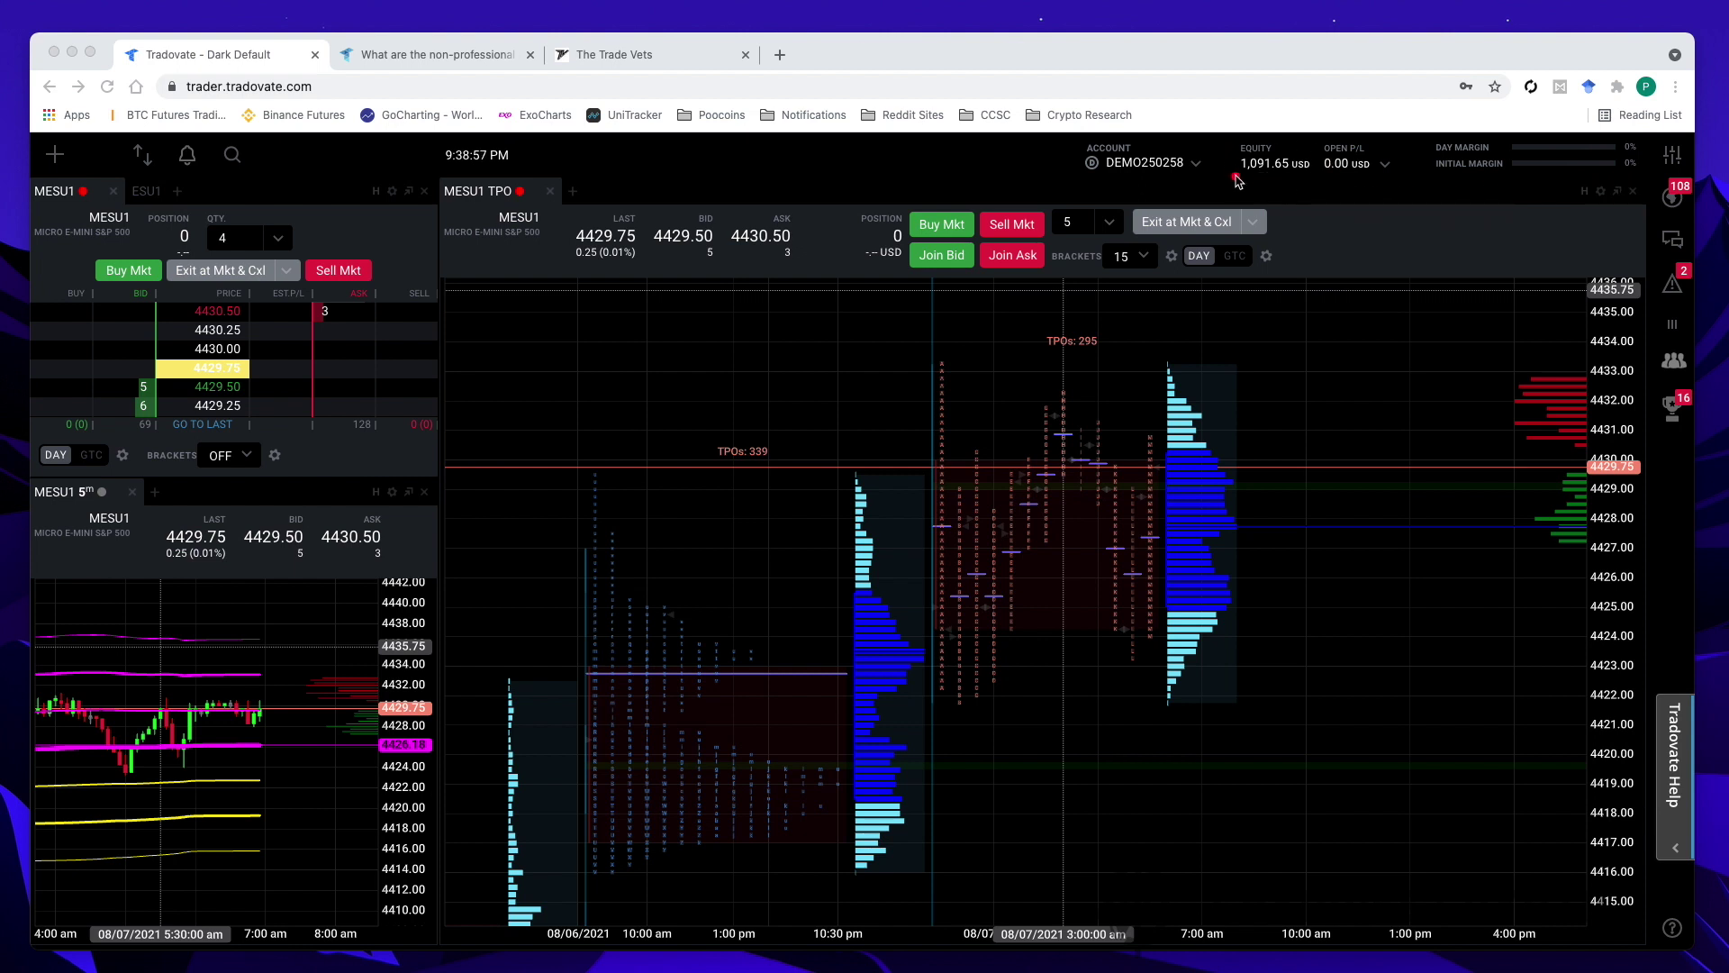
mouse_move(1680, 142)
mouse_down()
mouse_move(1648, 151)
mouse_move(1662, 186)
mouse_move(1698, 169)
mouse_move(1679, 140)
mouse_up()
click(1672, 154)
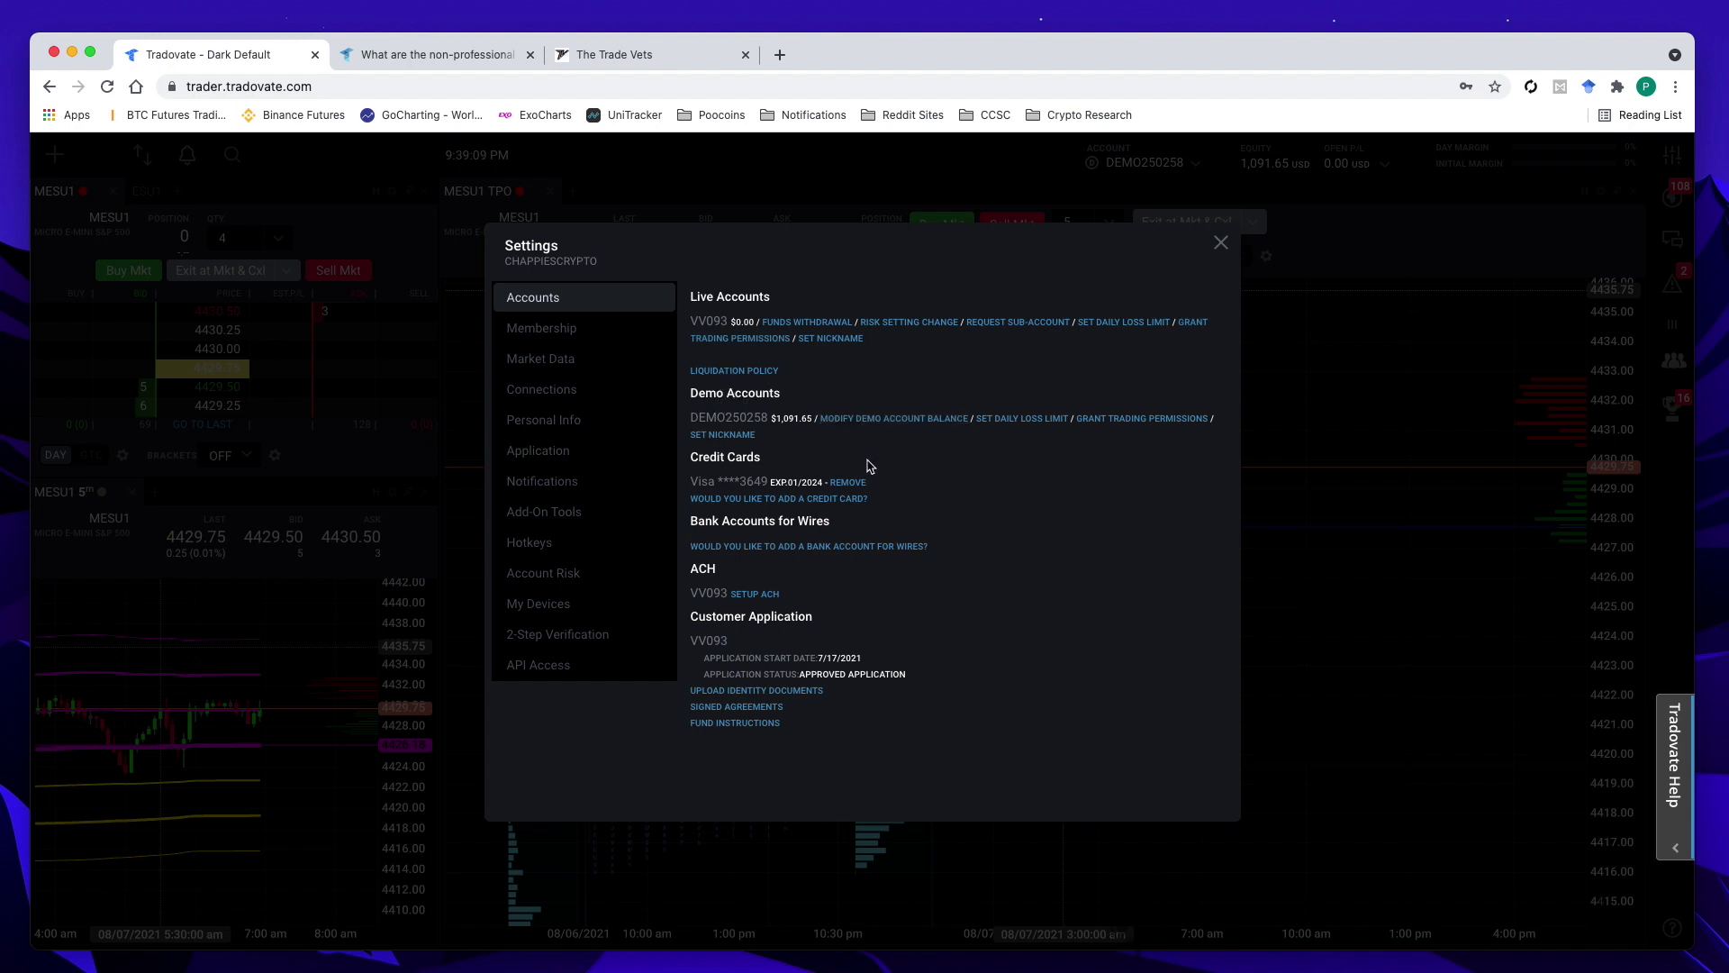
mouse_move(535, 317)
mouse_down()
mouse_move(611, 313)
mouse_move(551, 279)
mouse_move(487, 307)
mouse_move(537, 317)
mouse_up()
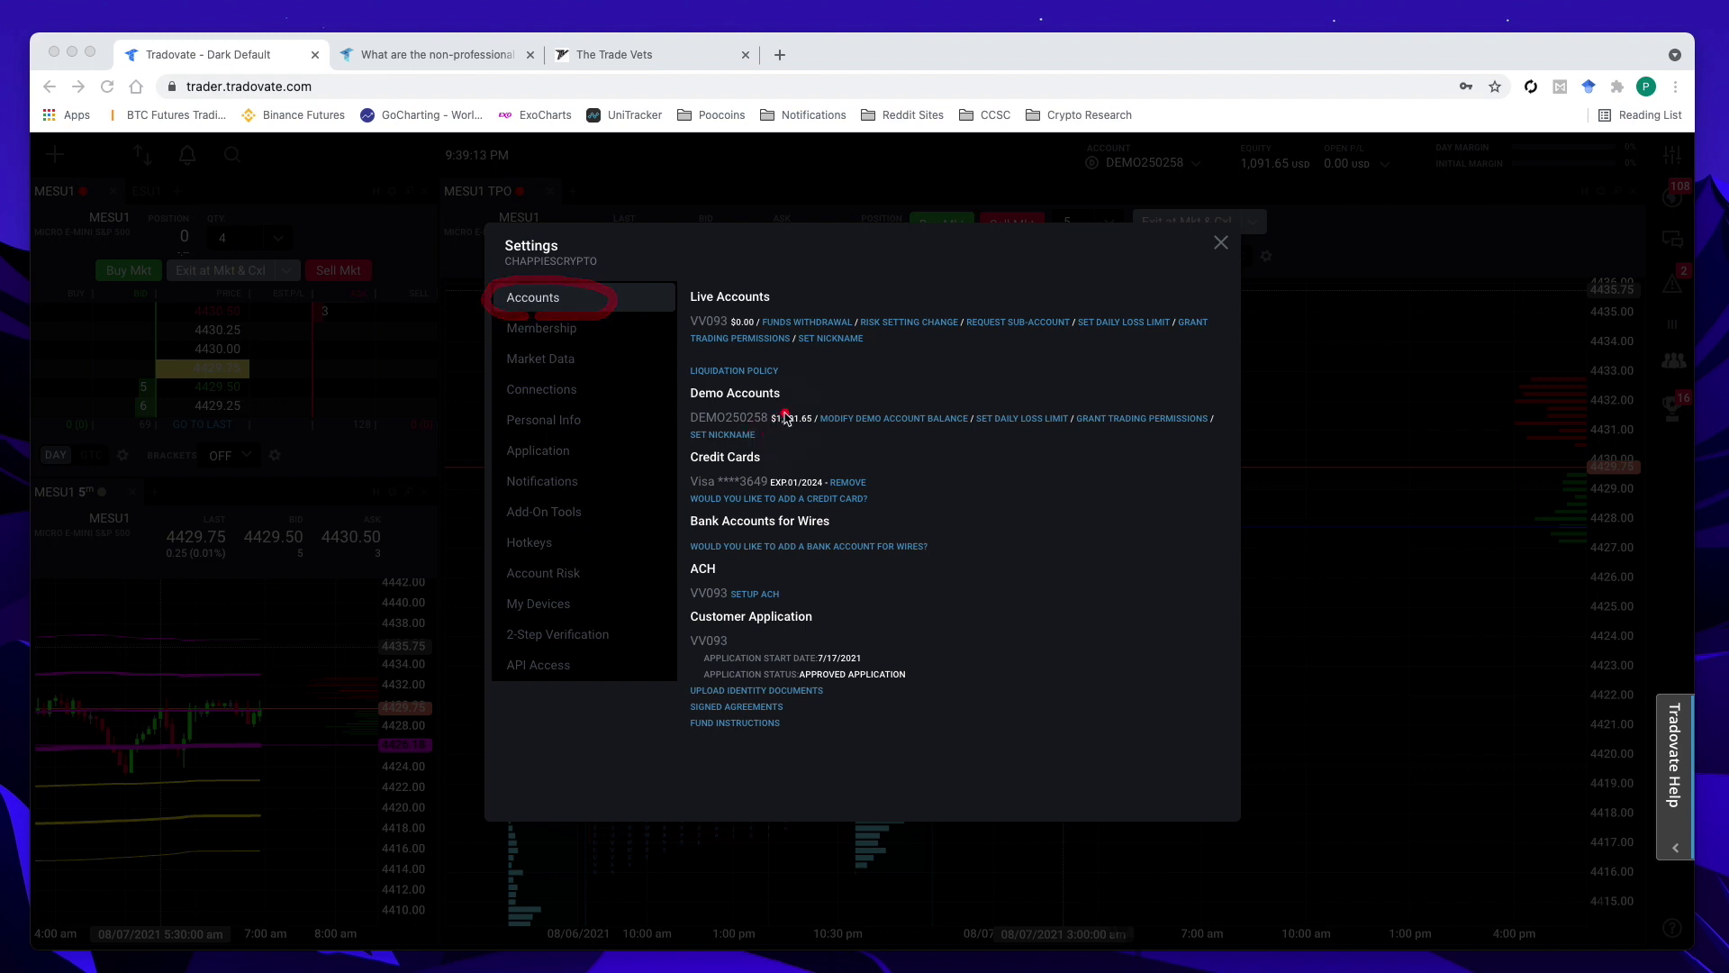
mouse_move(801, 394)
mouse_down()
mouse_move(696, 394)
mouse_move(723, 440)
mouse_move(990, 430)
mouse_move(950, 397)
mouse_move(792, 397)
mouse_up()
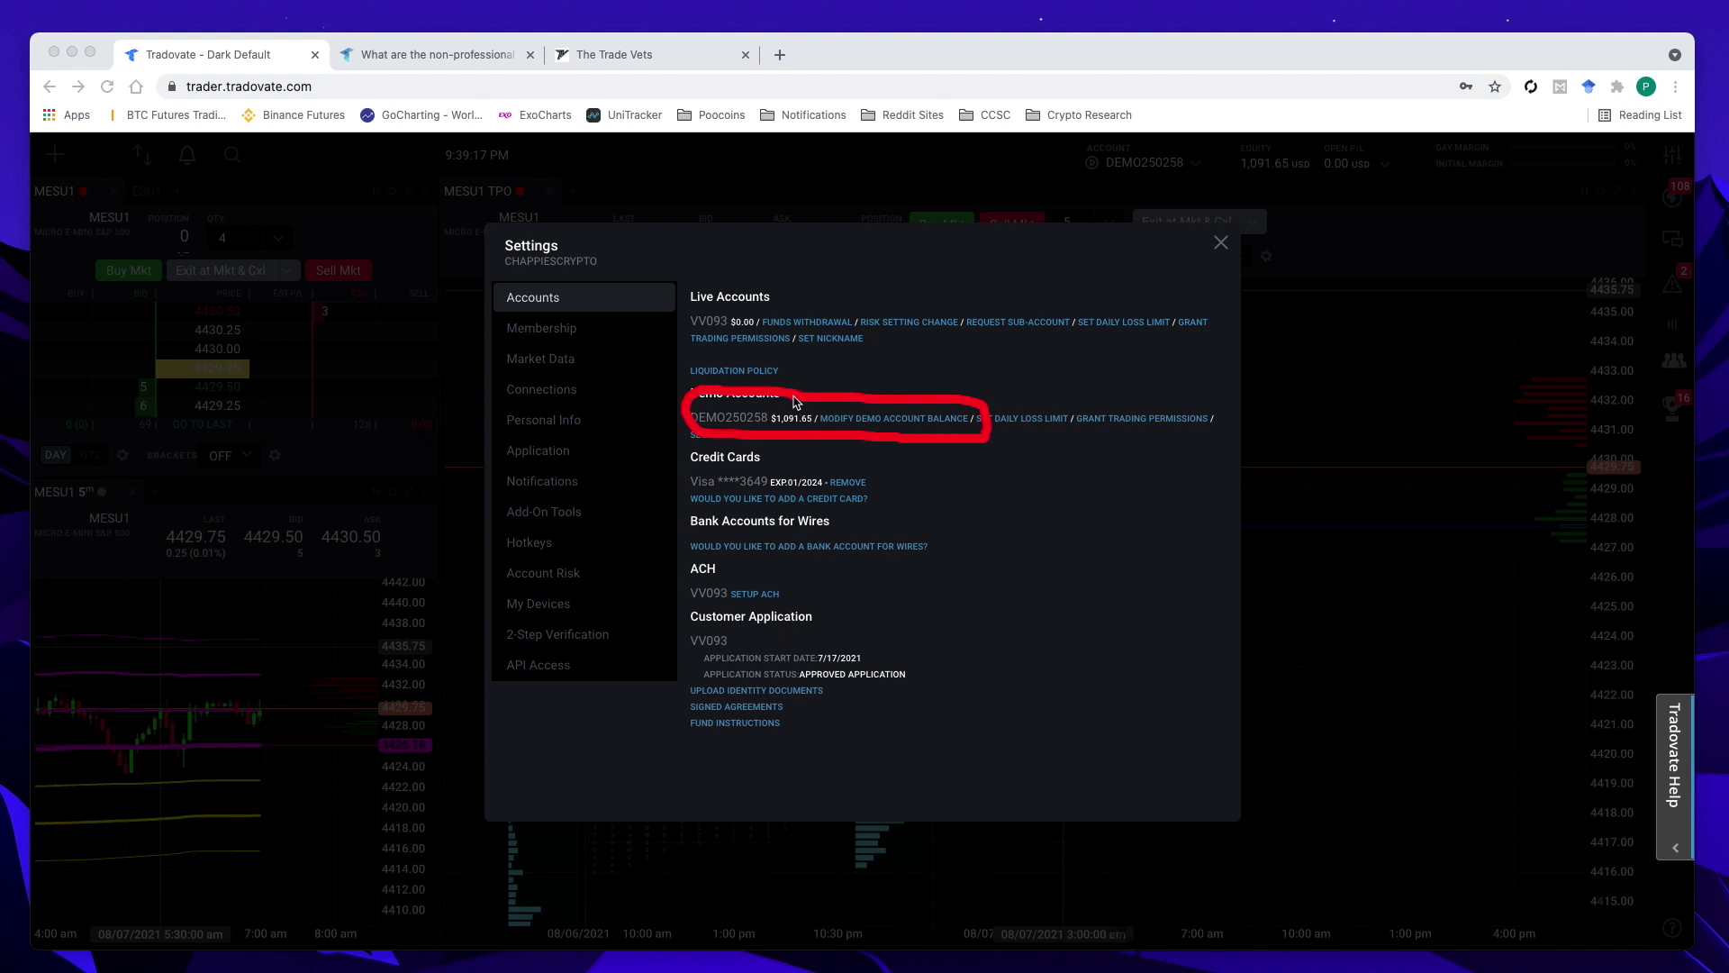
Step: Open the demo account balance change form, review its amount field and maximum cash limit, and cancel without changing anything
click(904, 420)
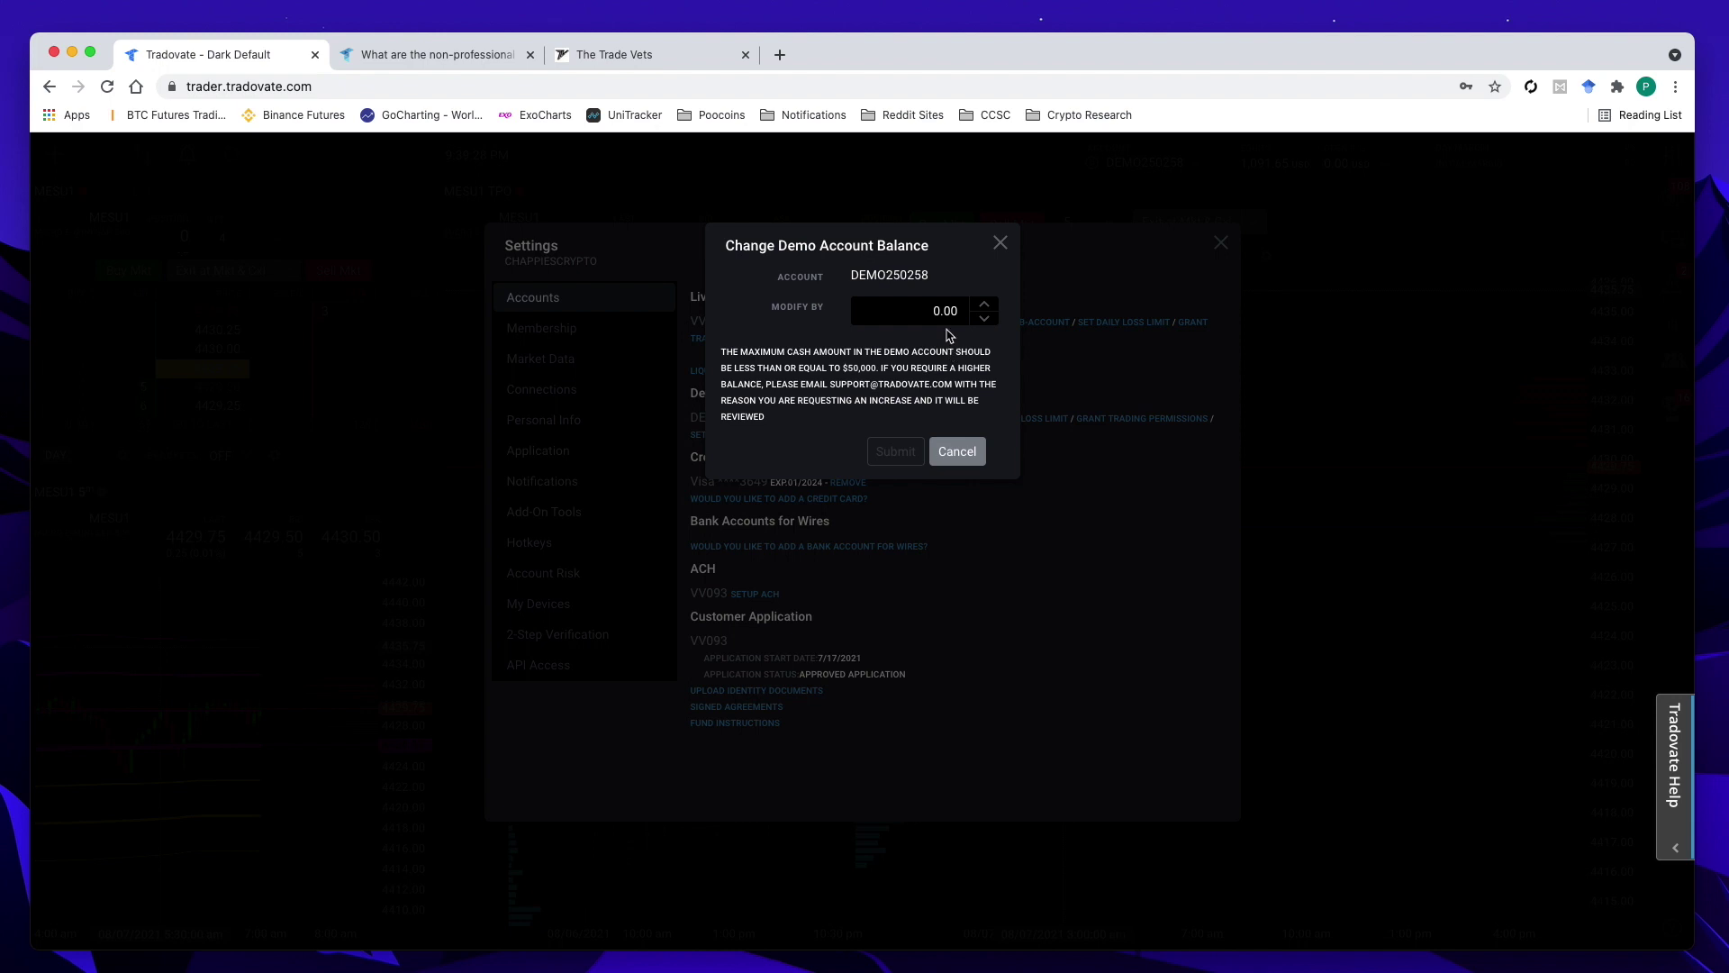
drag(923, 314, 977, 319)
click(957, 453)
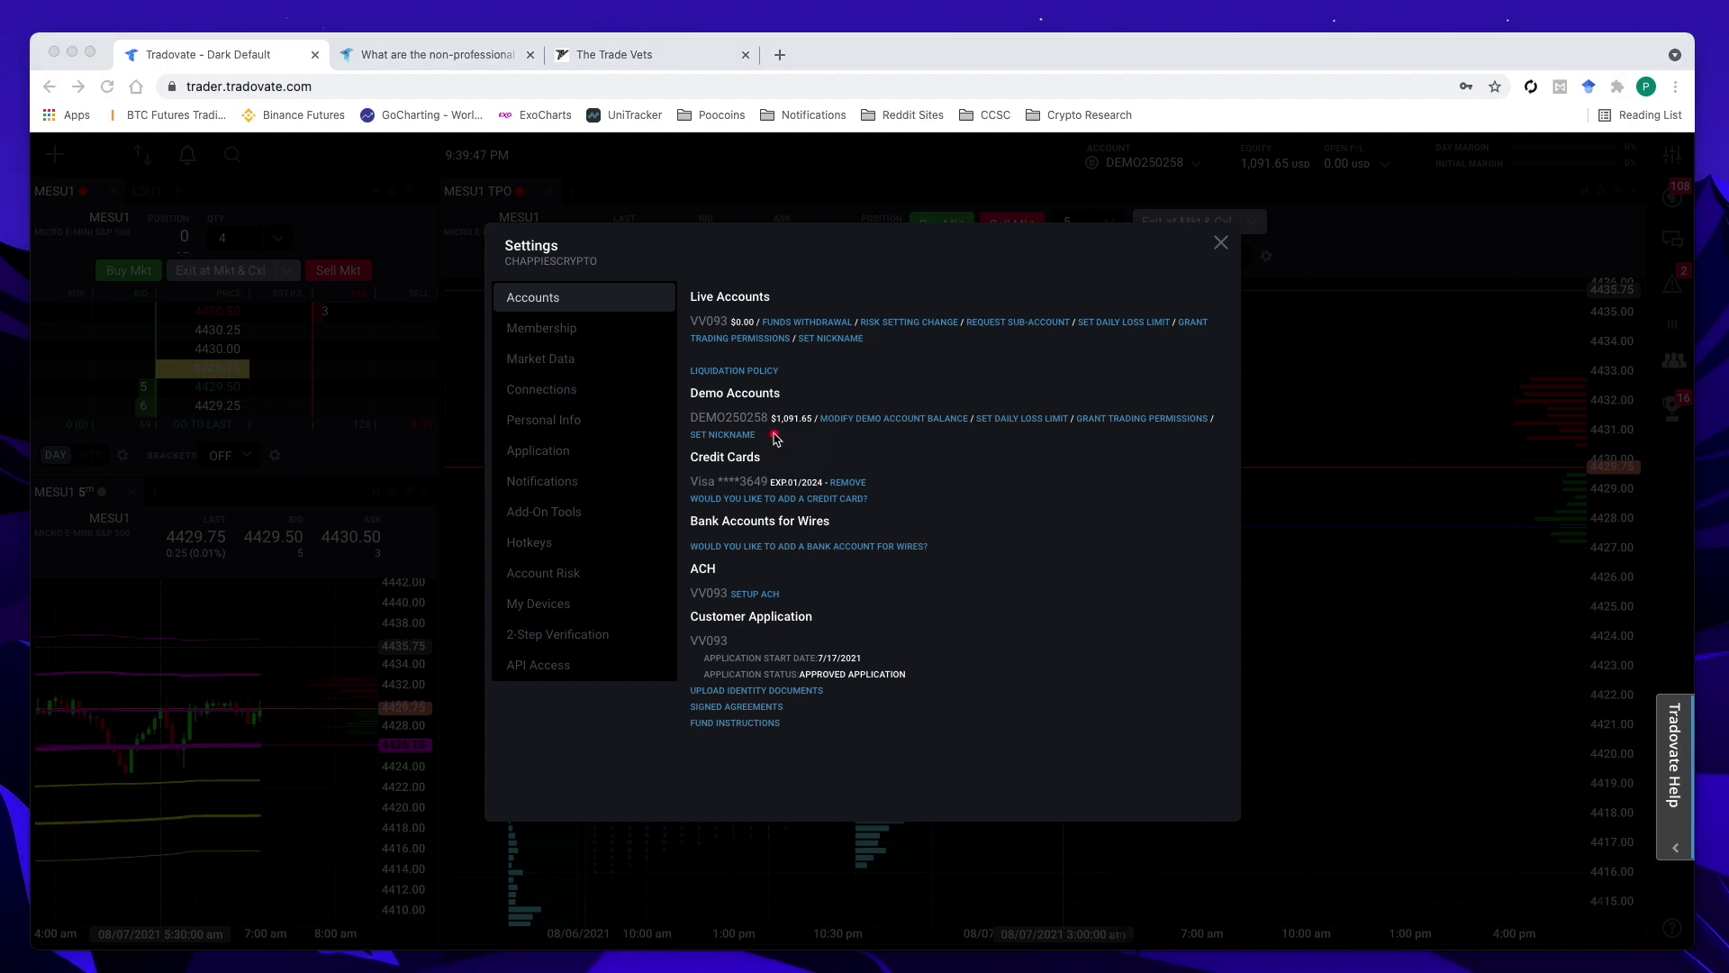
mouse_move(778, 438)
mouse_down()
mouse_move(819, 432)
mouse_move(825, 404)
mouse_move(773, 408)
mouse_move(772, 435)
mouse_up()
Step: Review the clock, order, audio, push and general options in the Notifications settings, then close the settings
click(544, 485)
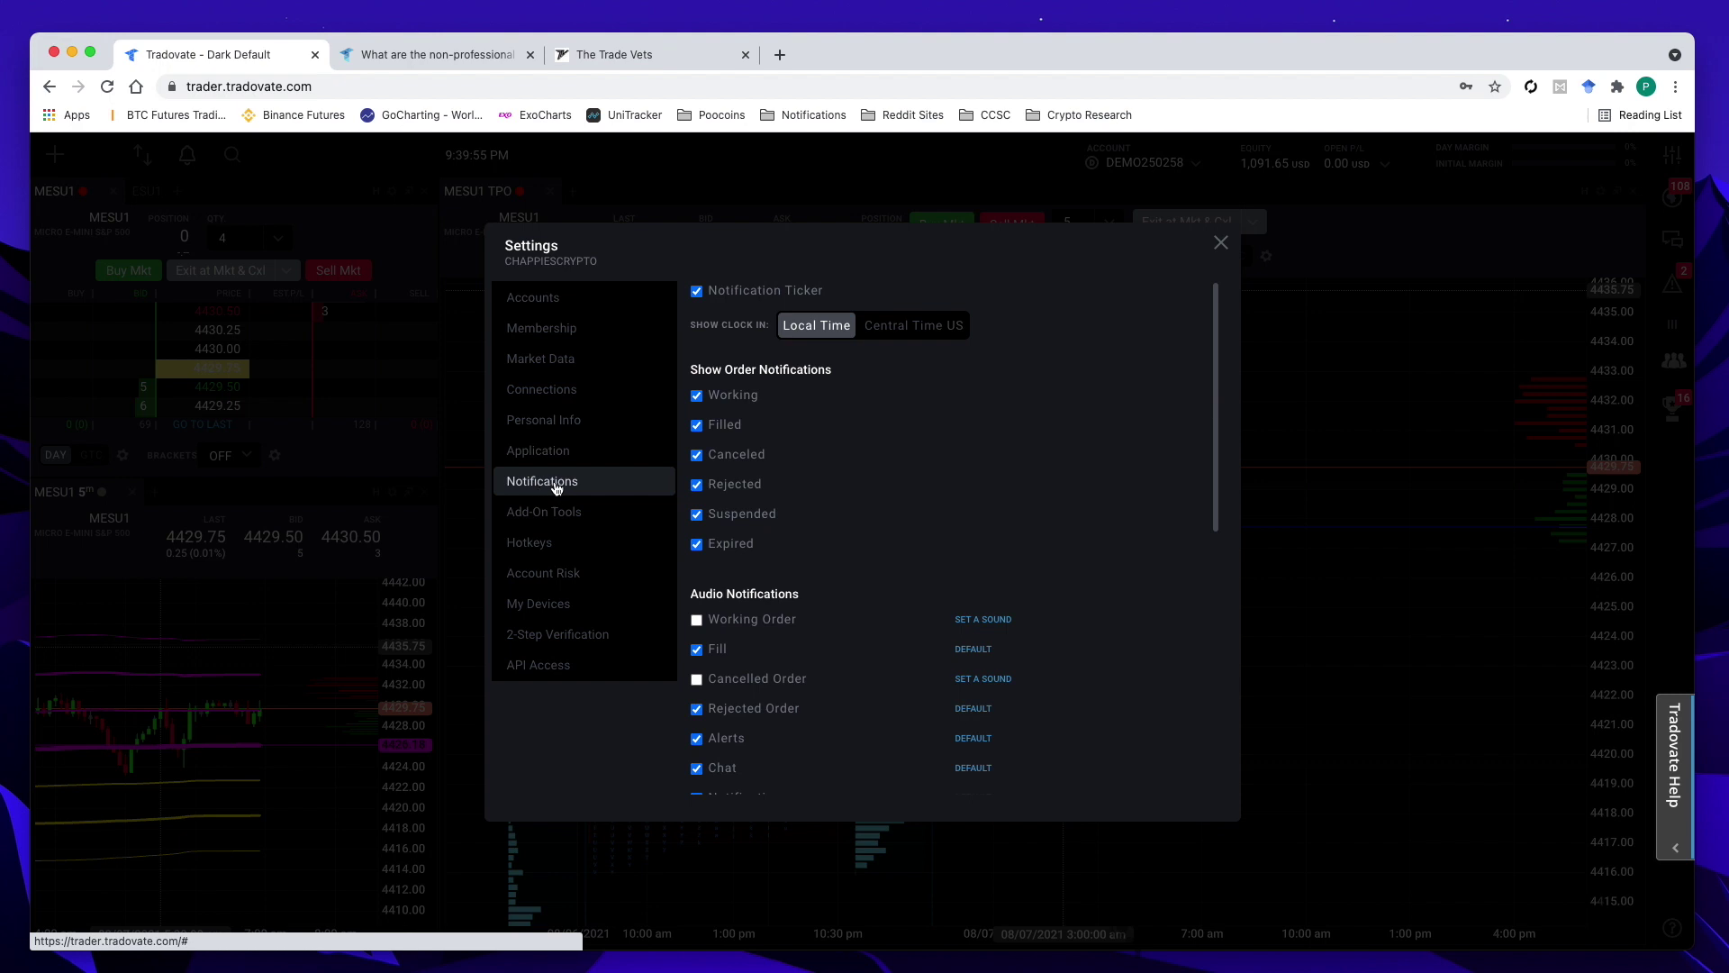
mouse_move(509, 498)
mouse_down()
mouse_move(675, 494)
mouse_move(511, 462)
mouse_up()
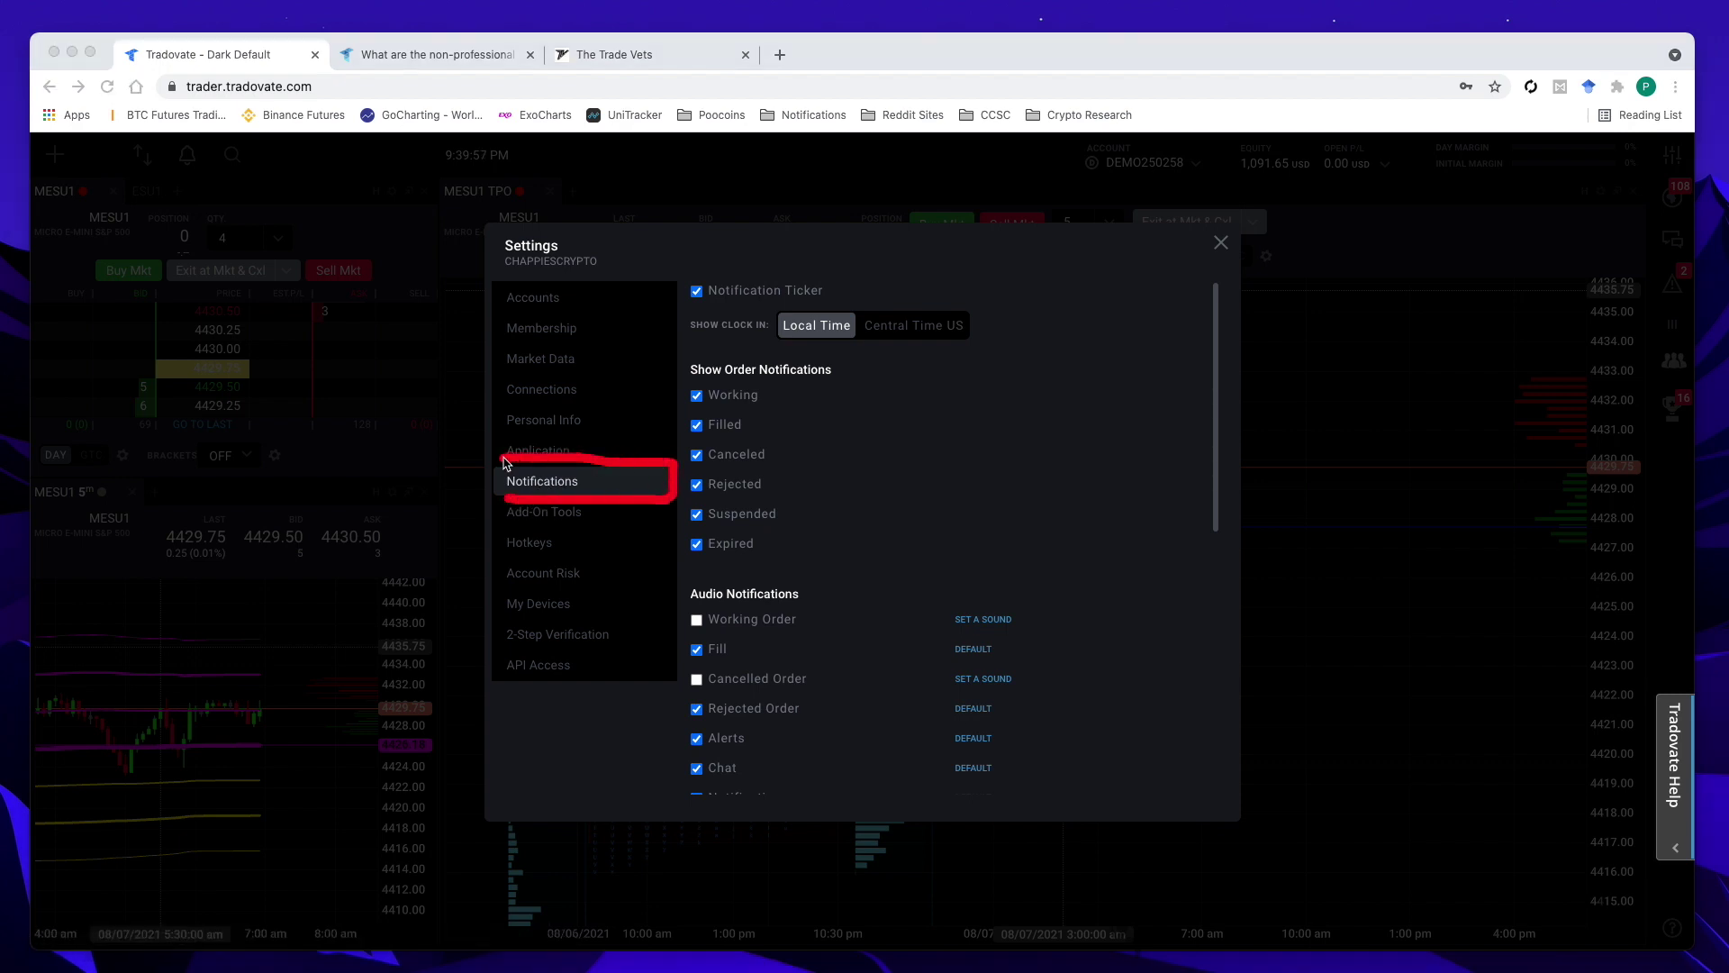
mouse_move(706, 347)
mouse_down()
mouse_move(983, 335)
mouse_move(976, 304)
mouse_move(793, 302)
mouse_move(682, 330)
mouse_move(719, 353)
mouse_up()
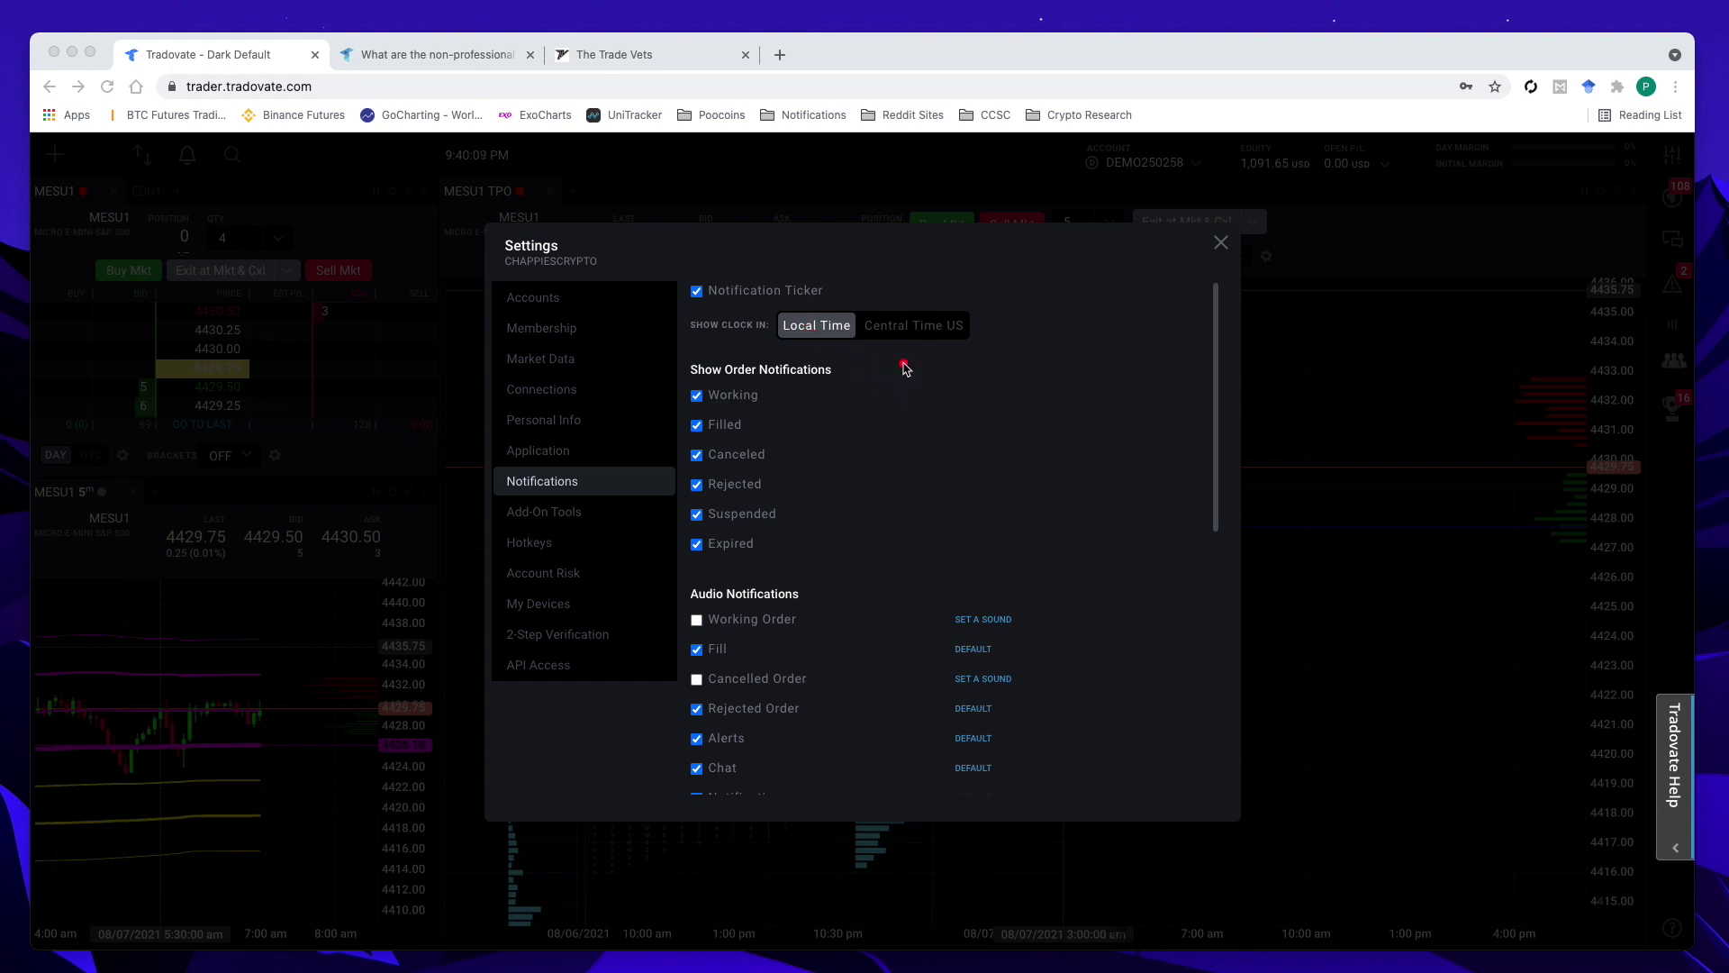
mouse_move(873, 357)
mouse_down()
mouse_move(991, 332)
mouse_move(880, 309)
mouse_move(853, 323)
mouse_move(866, 351)
mouse_up()
key(Escape)
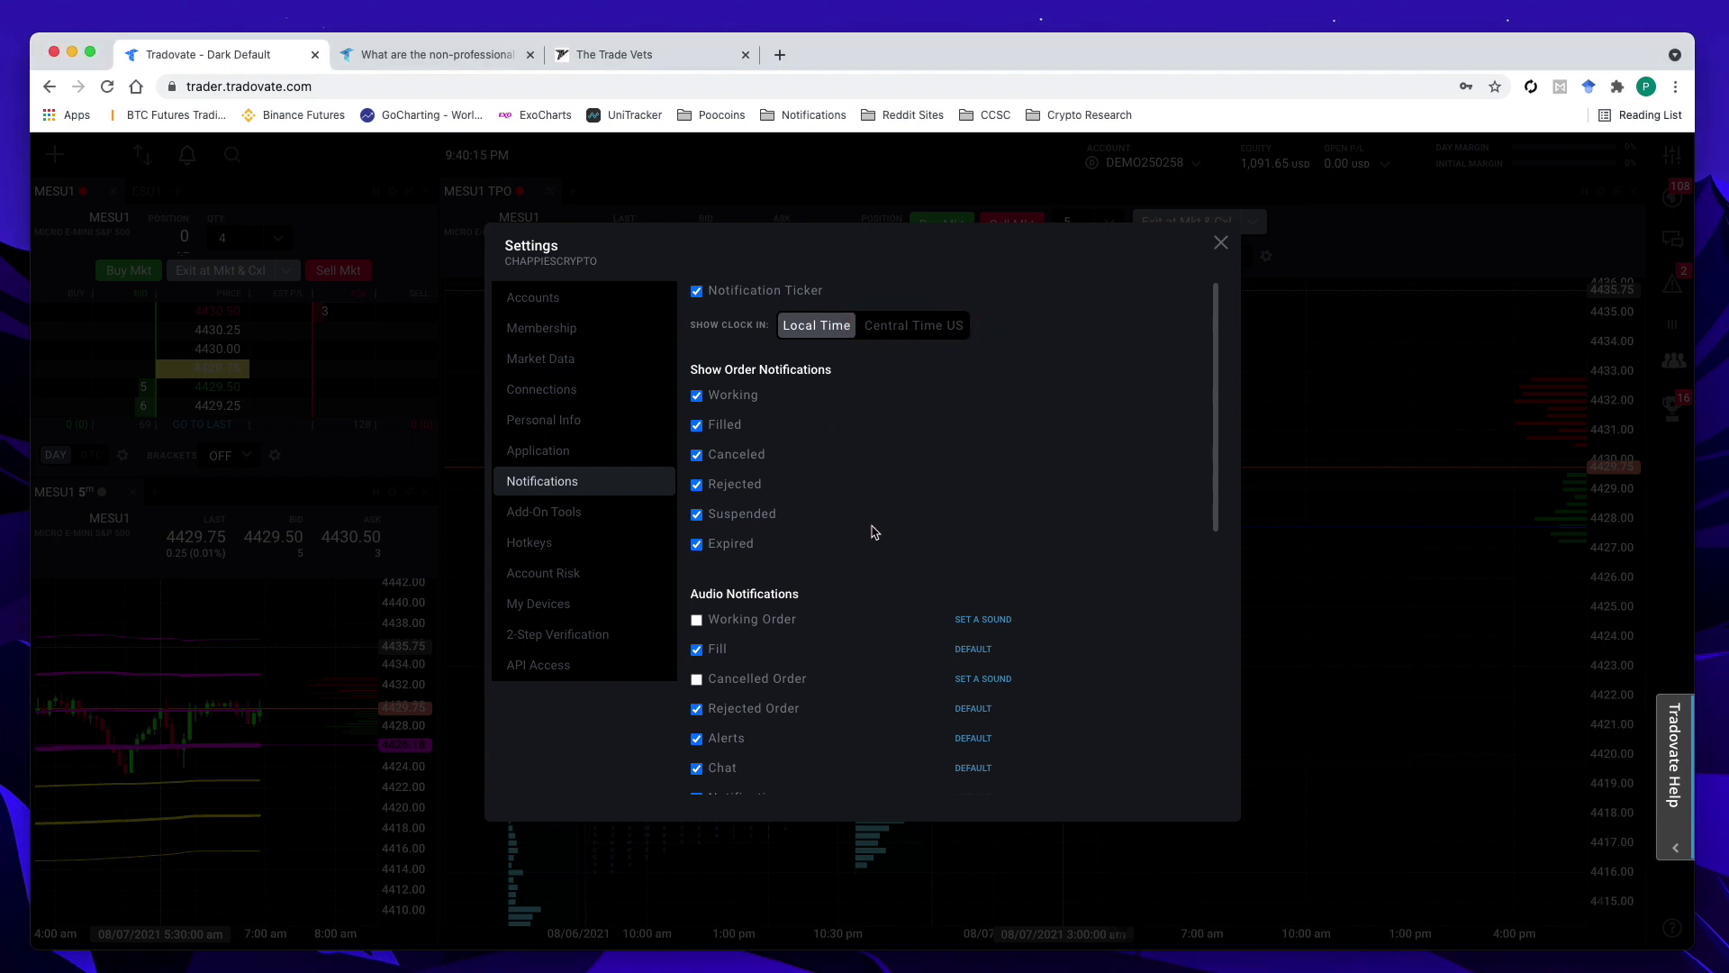
scroll(838, 600, down, 5)
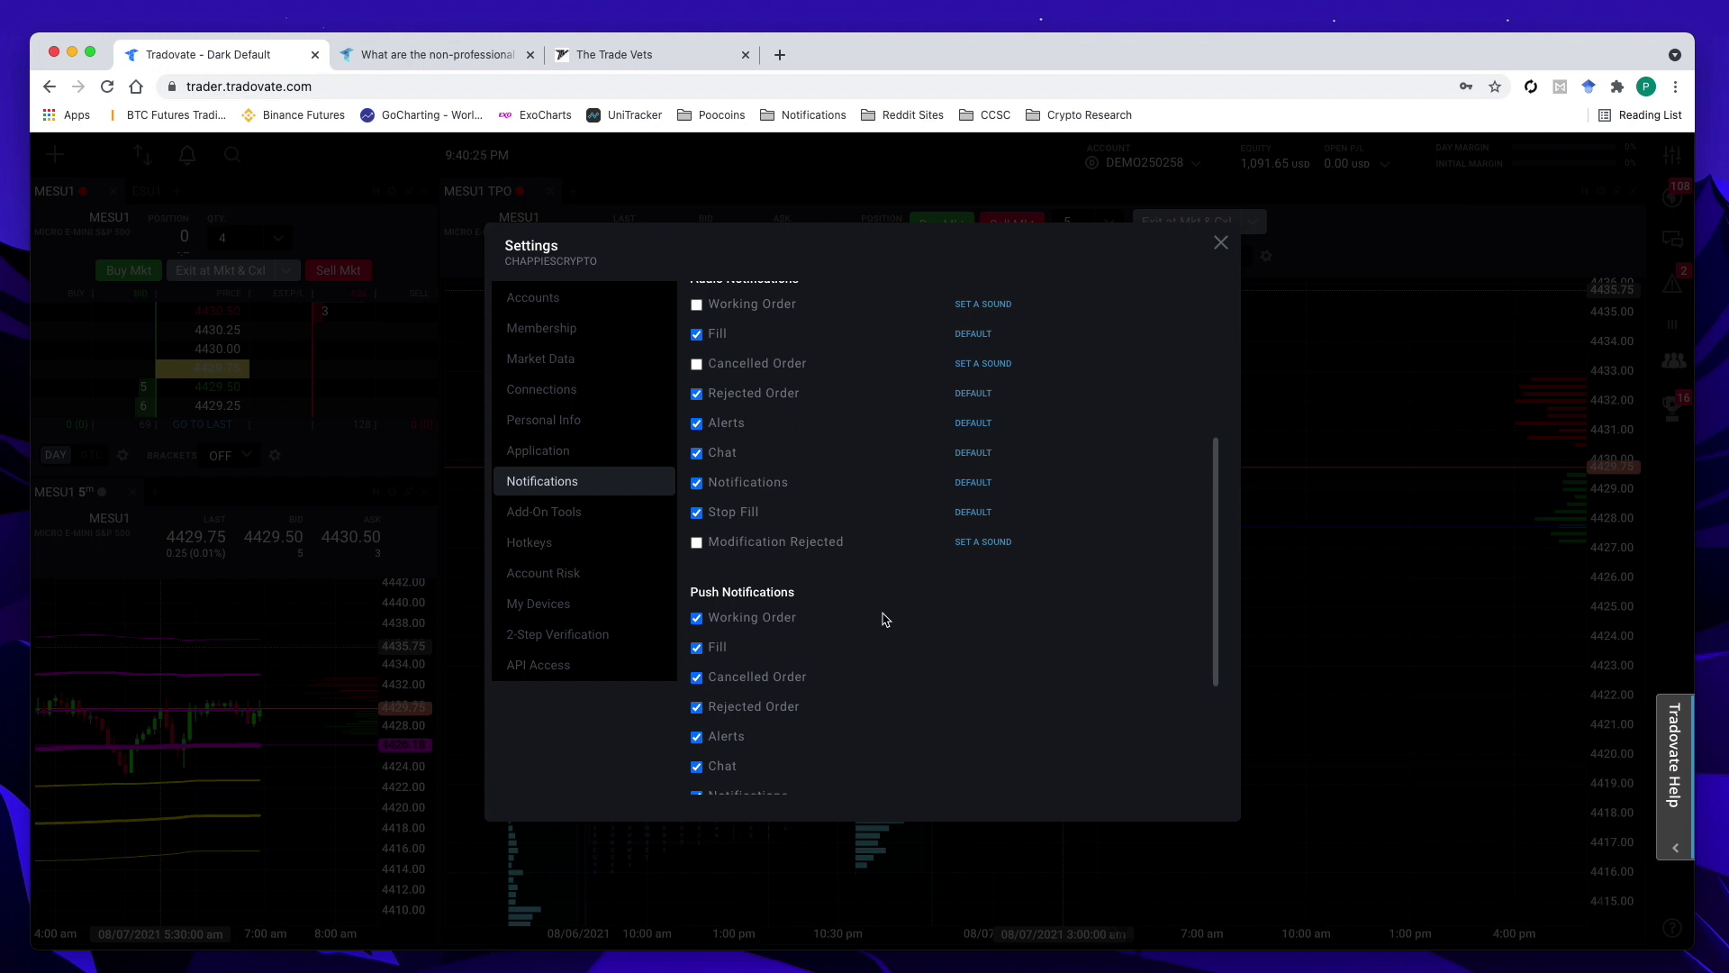
scroll(881, 613, down, 3)
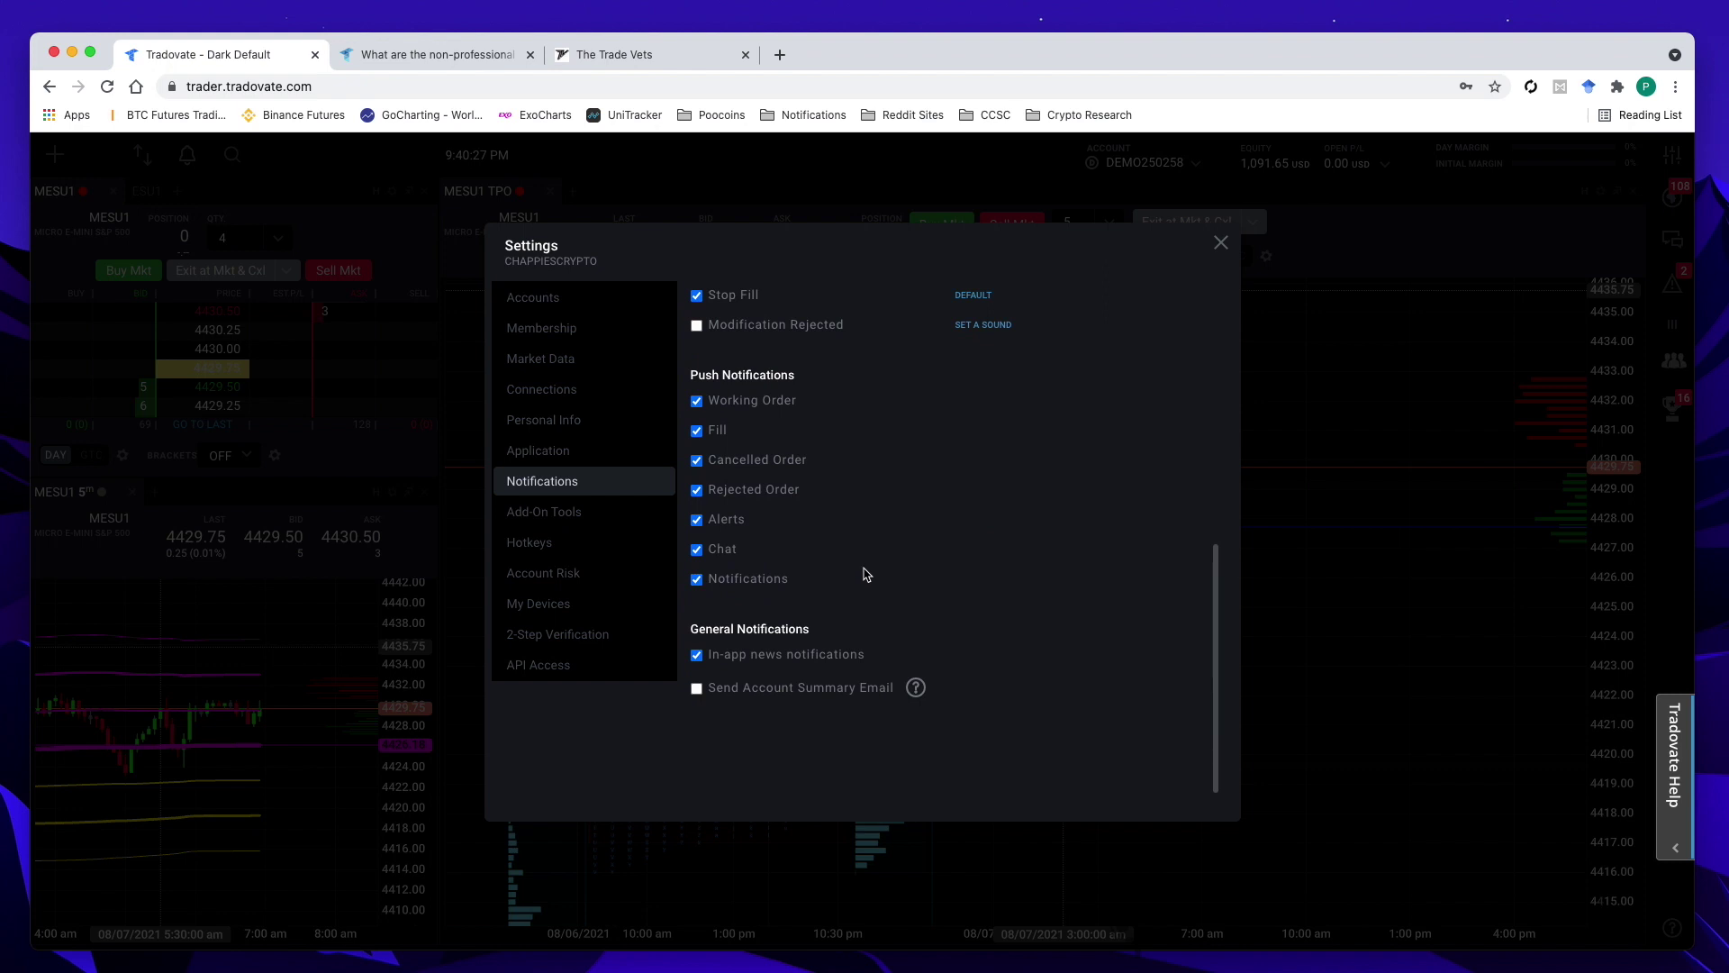
scroll(865, 574, up, 5)
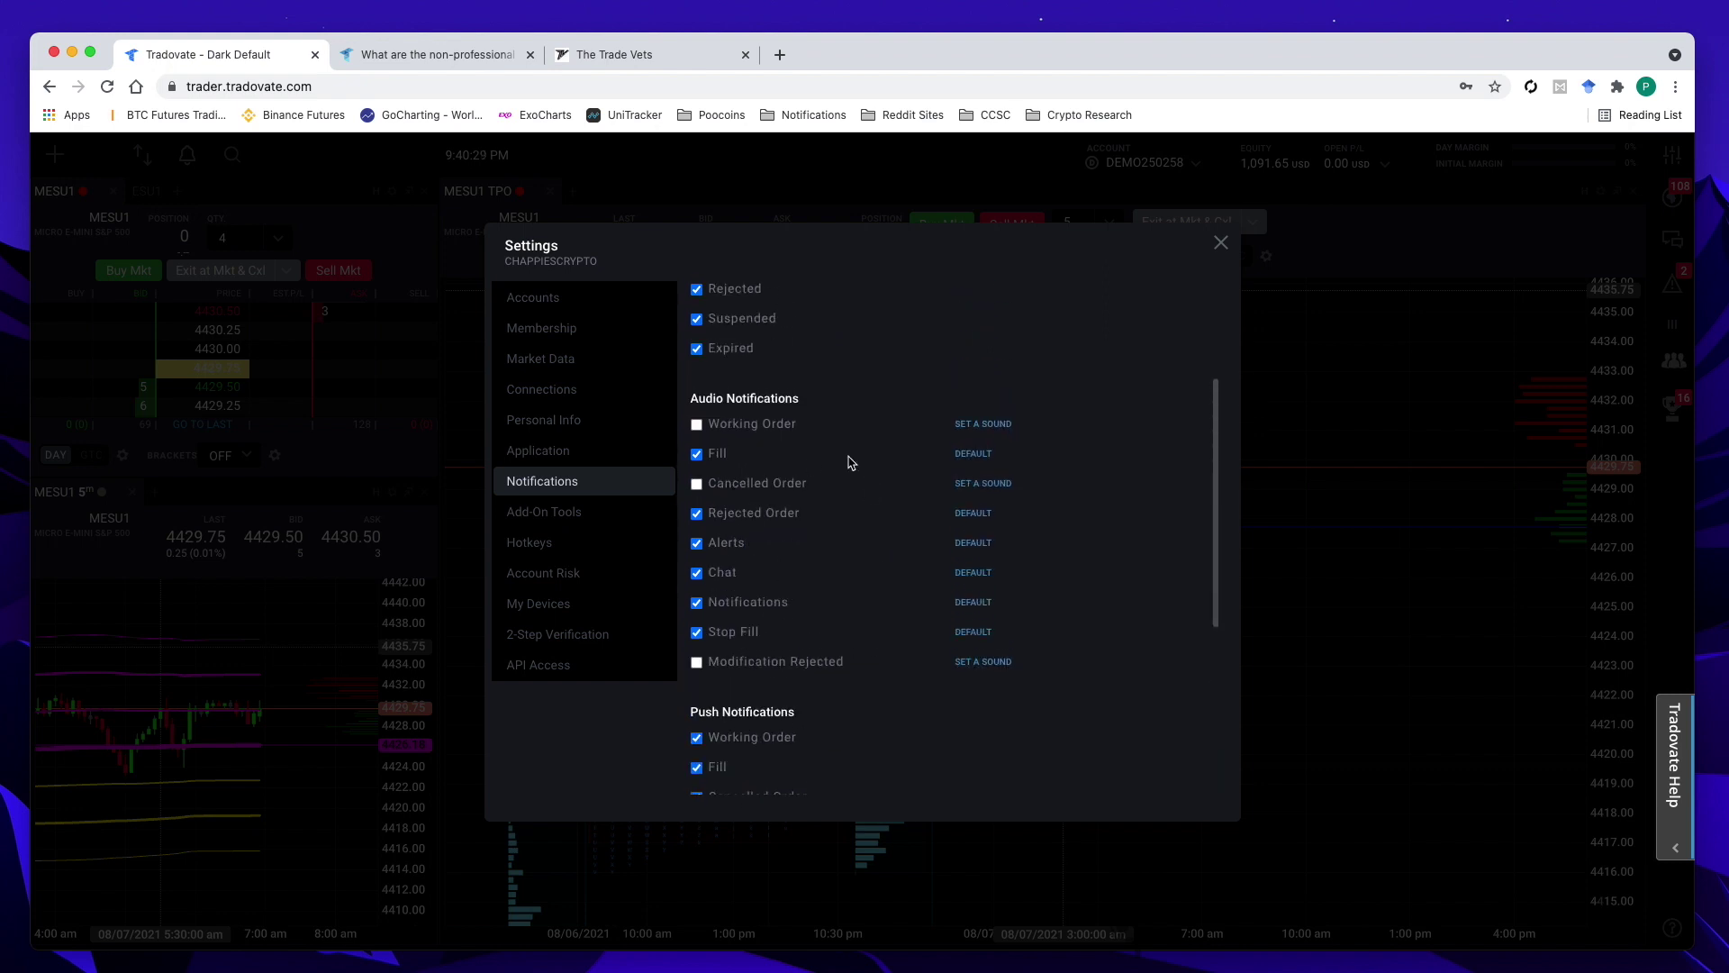
scroll(882, 540, up, 2)
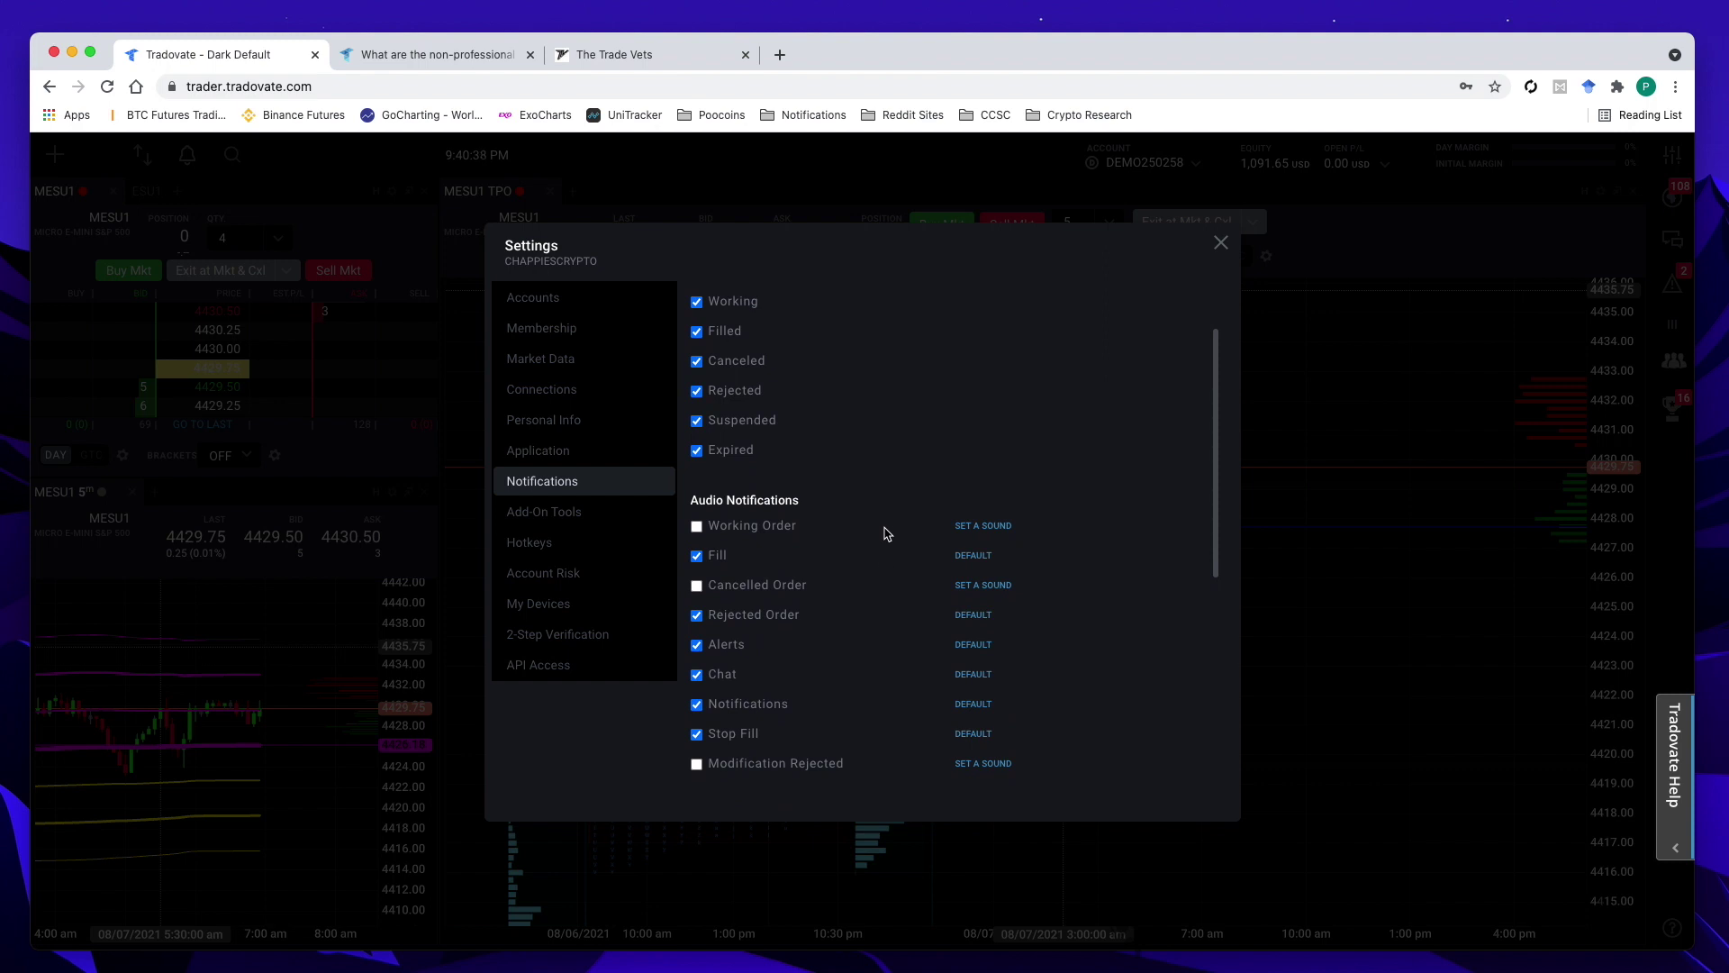
scroll(802, 549, up, 2)
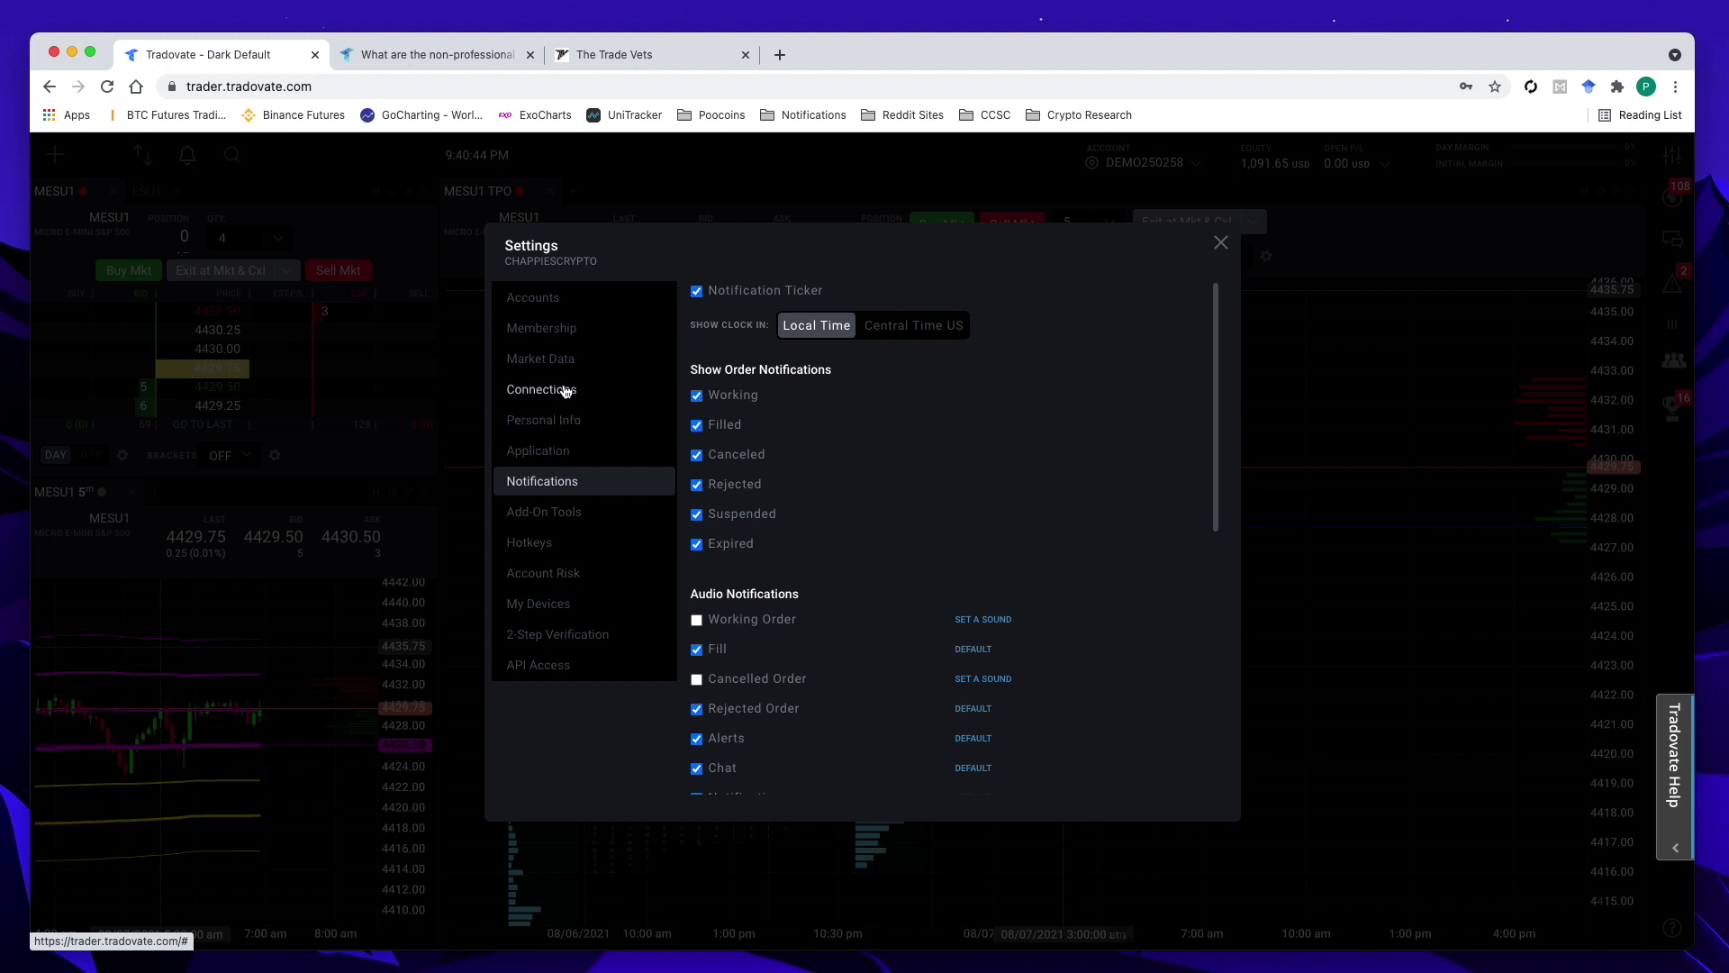
click(1220, 243)
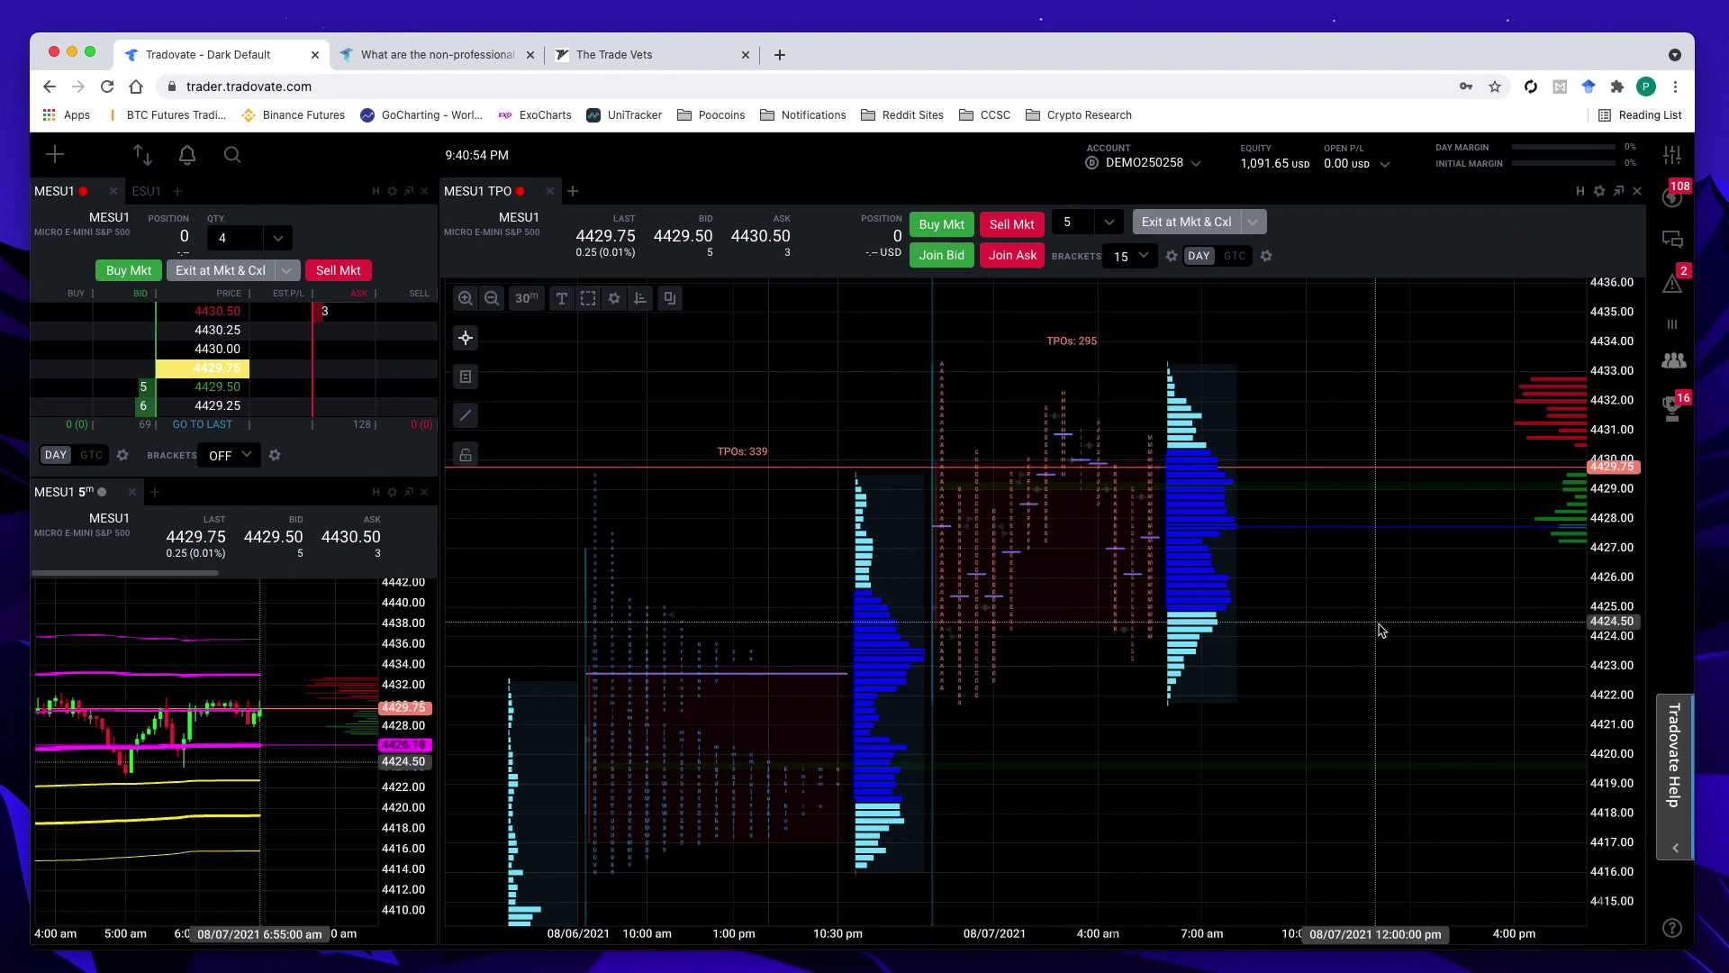
Step: Stretch the time and price scales of the MESU1 TPO chart until the individual TPO letters are readable
scroll(1259, 628, up, 3)
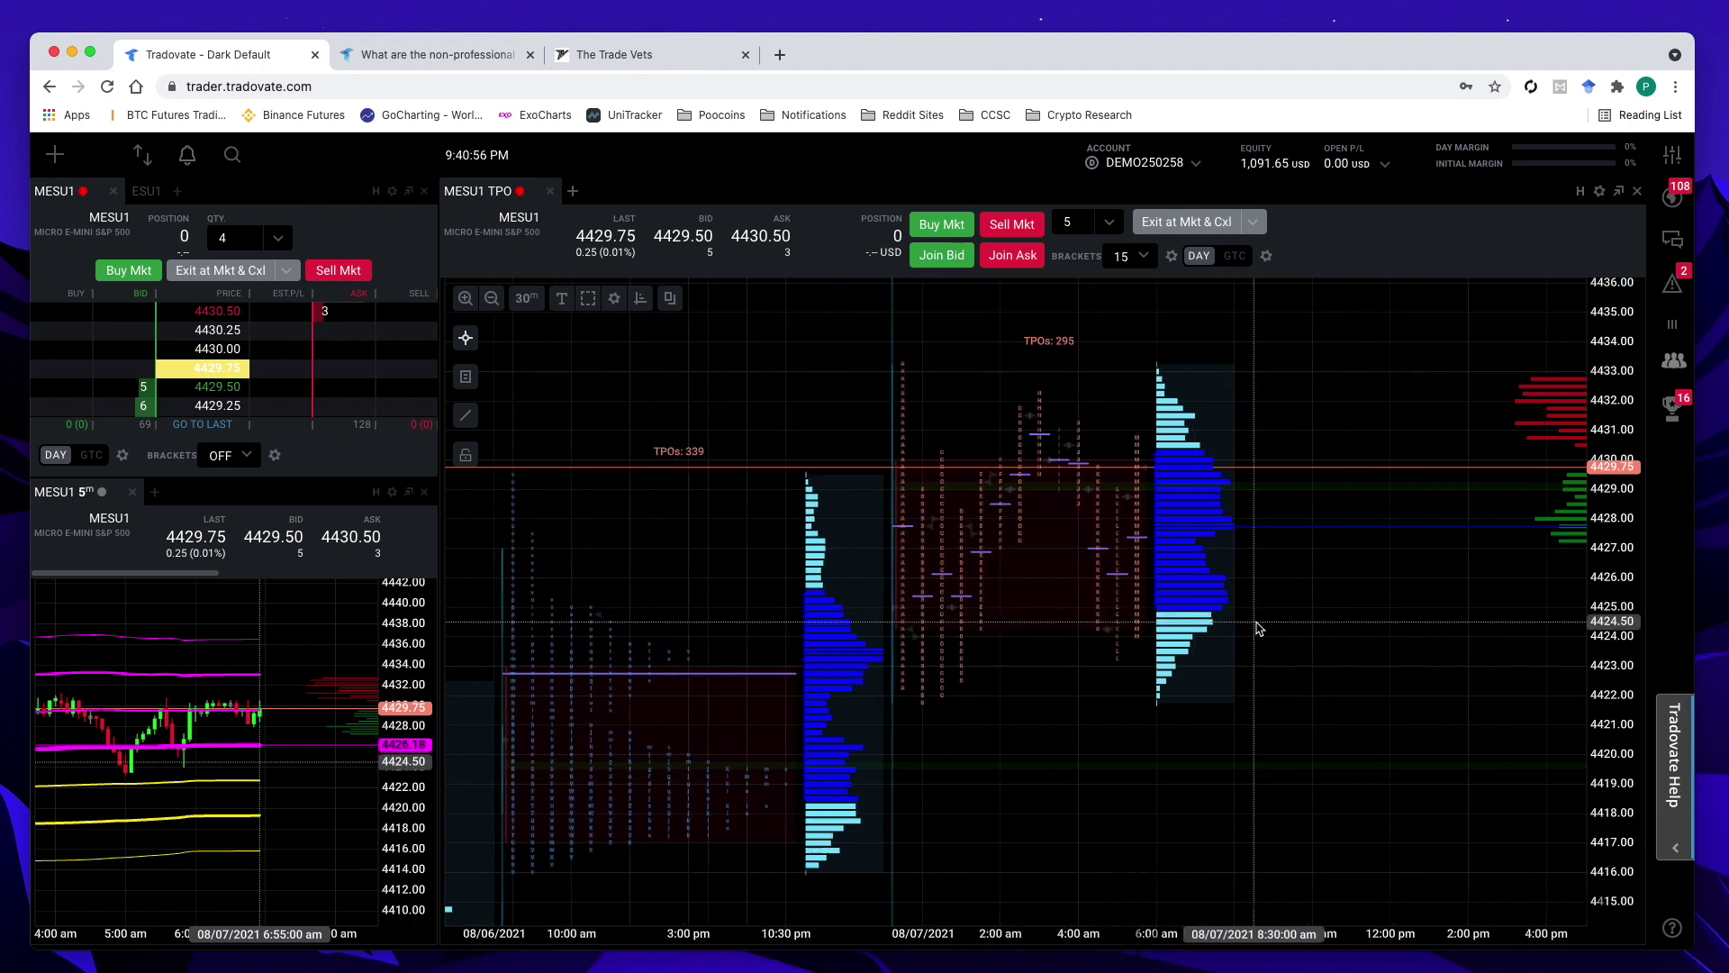
scroll(999, 552, left, 5)
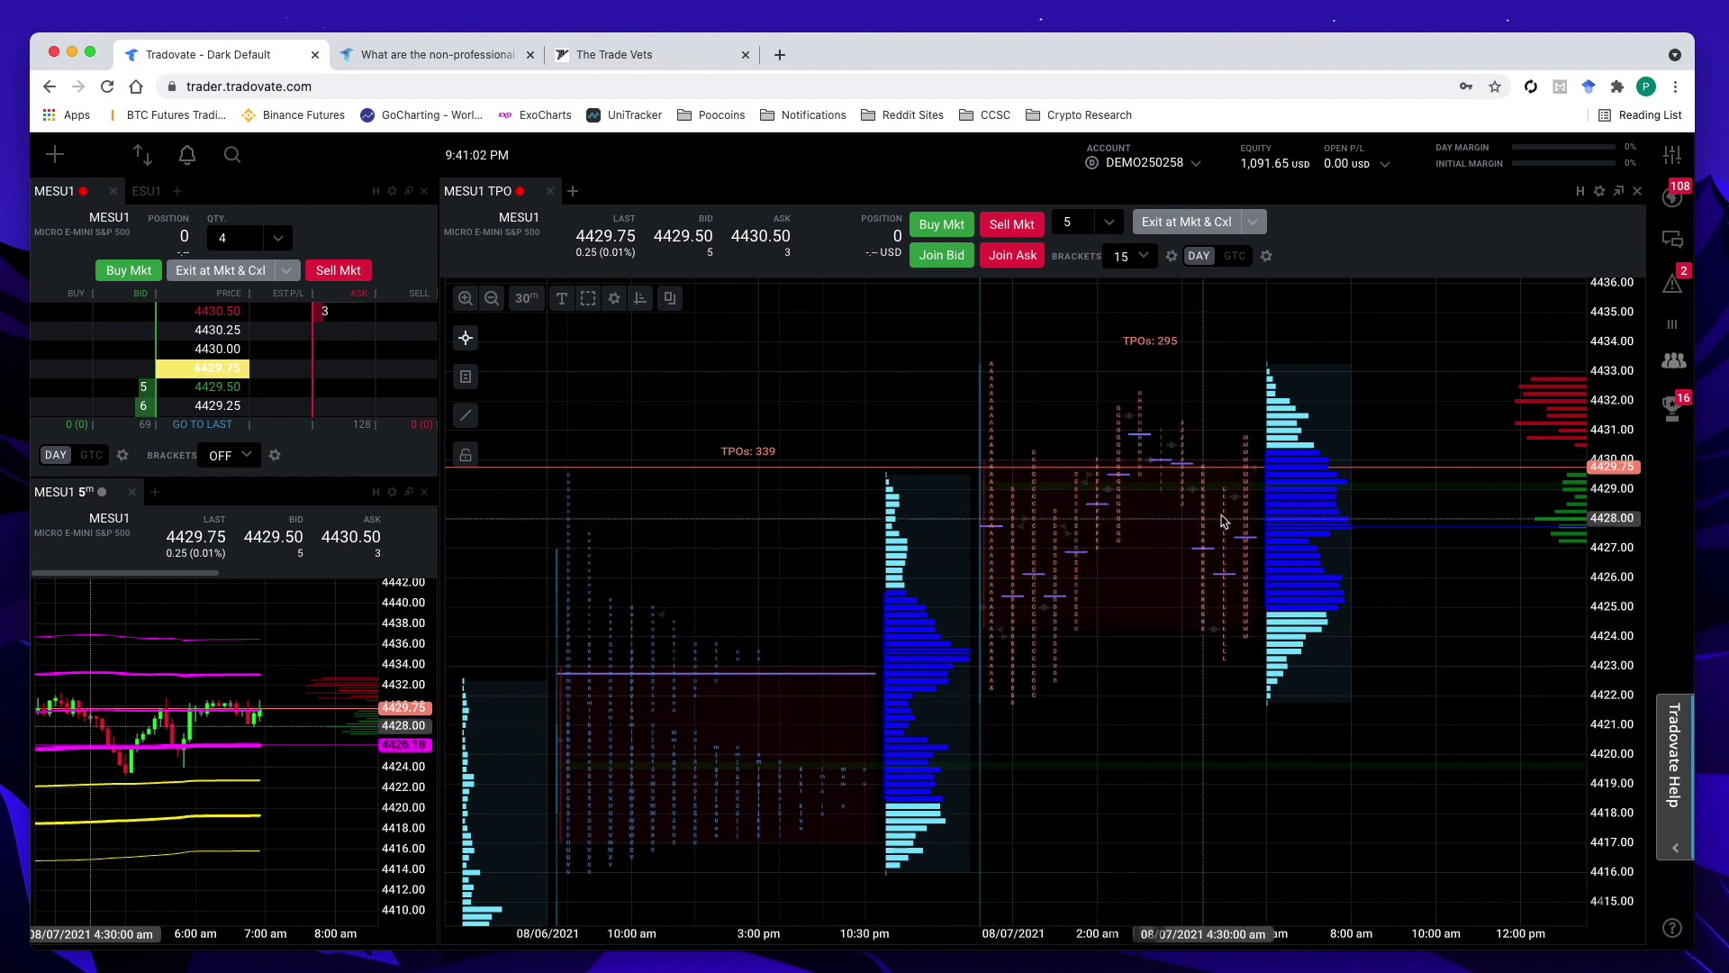
scroll(1047, 774, up, 1)
drag(1609, 747, 1608, 814)
scroll(1603, 758, down, 3)
scroll(1603, 758, up, 5)
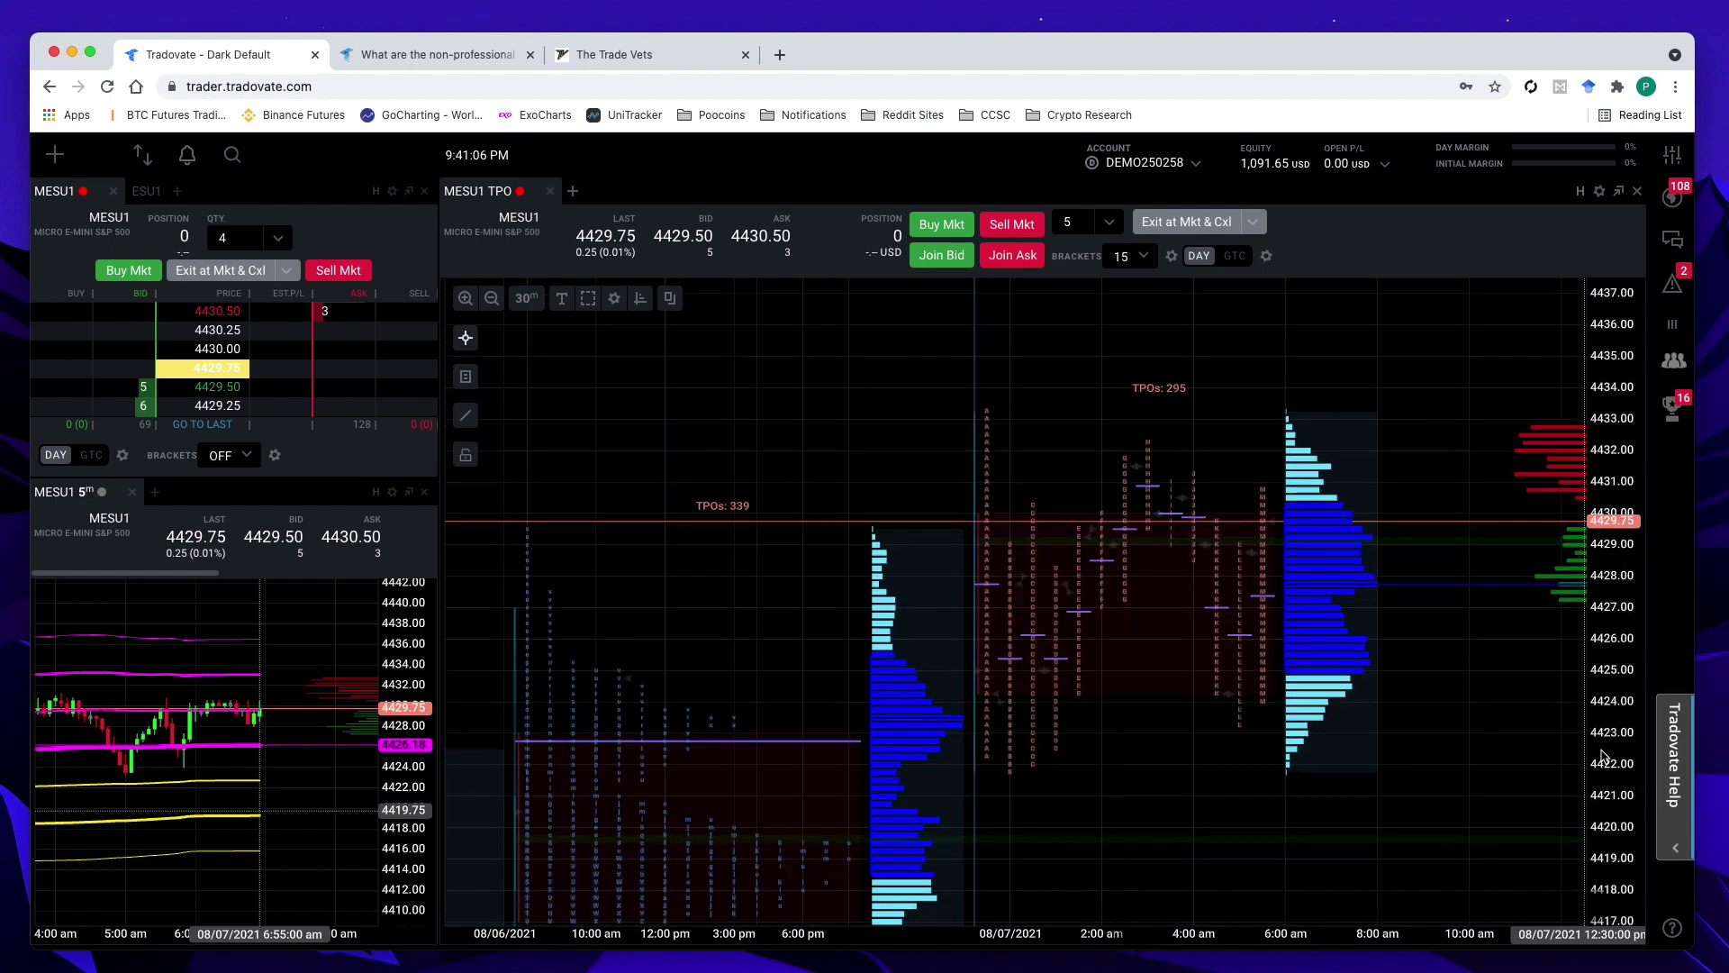
scroll(1495, 712, down, 1)
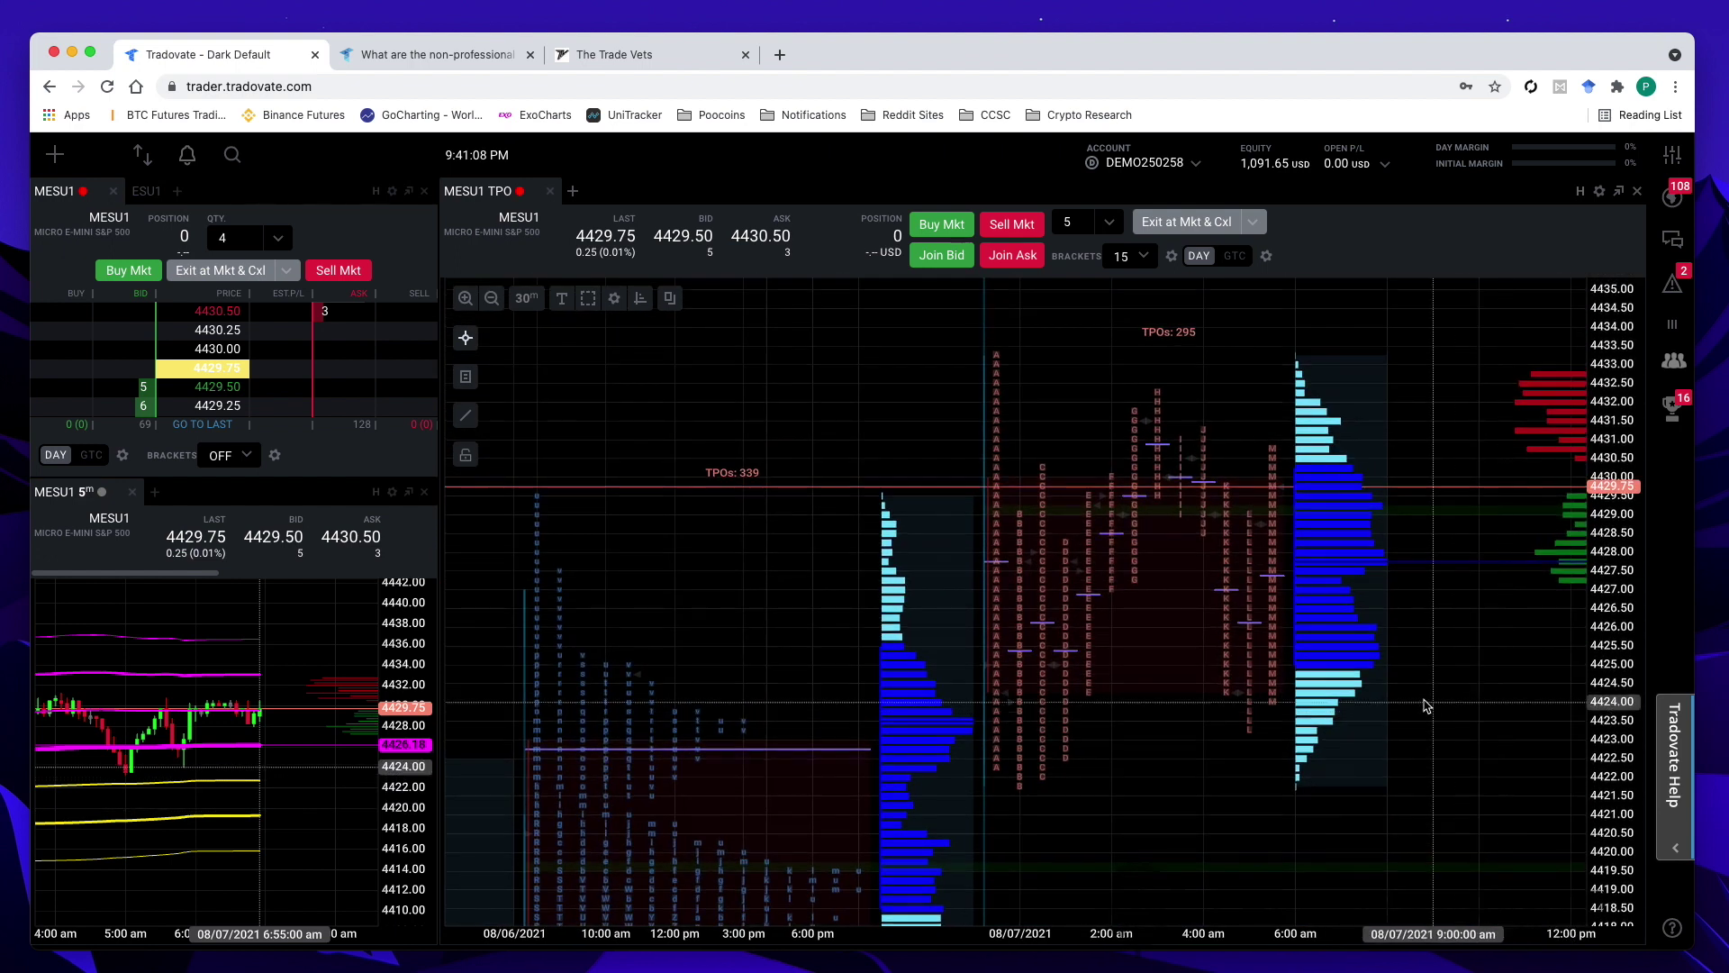
scroll(1420, 706, down, 1)
scroll(1145, 787, up, 3)
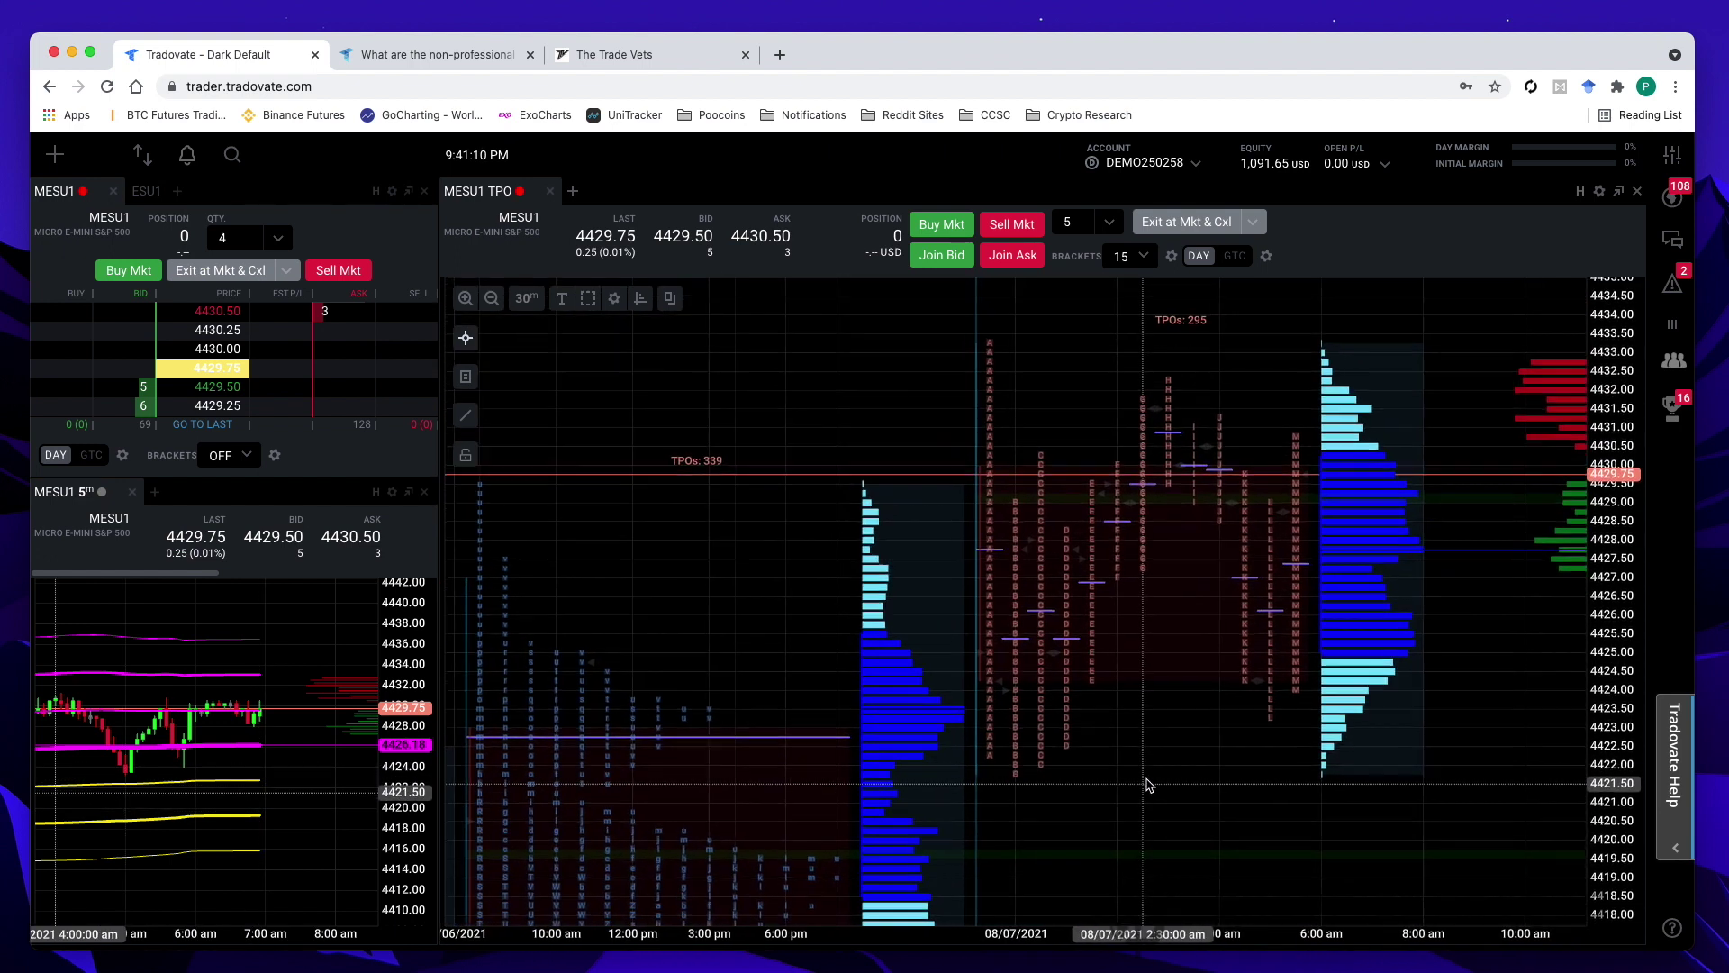
Step: Expand the TPO chart's price scale enough to read the volume profile figures, and pan around the 08/07/2021 session
drag(1185, 772, 1208, 775)
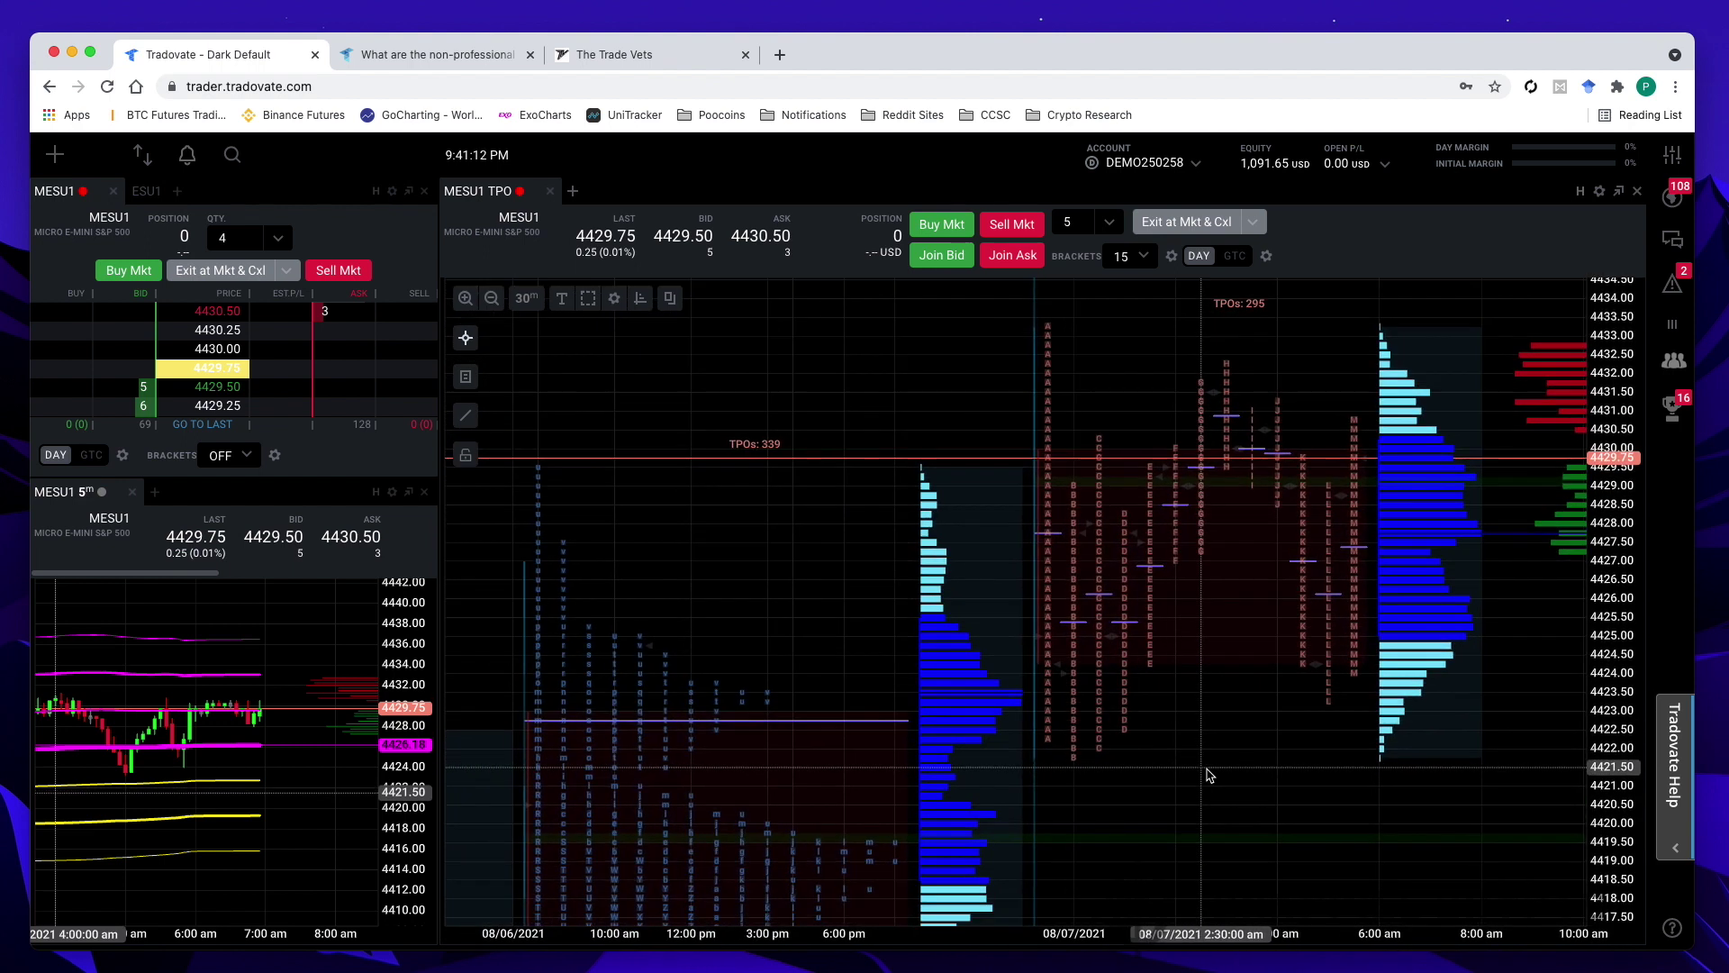
scroll(1618, 707, up, 2)
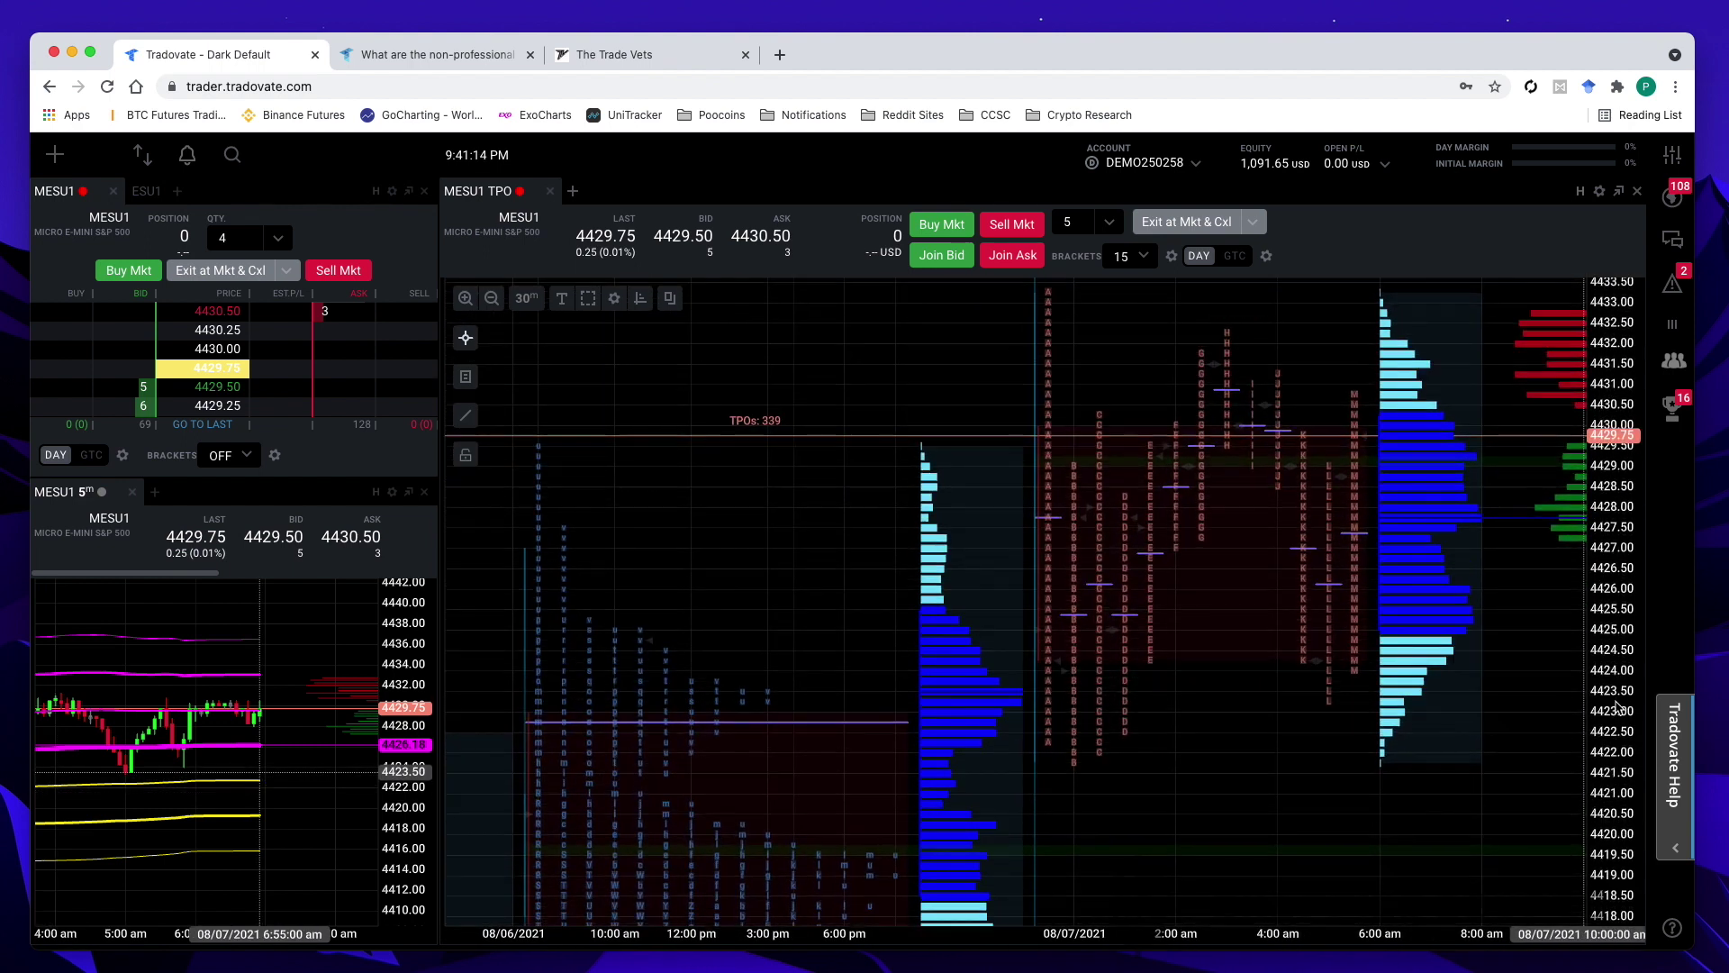
scroll(1617, 707, up, 2)
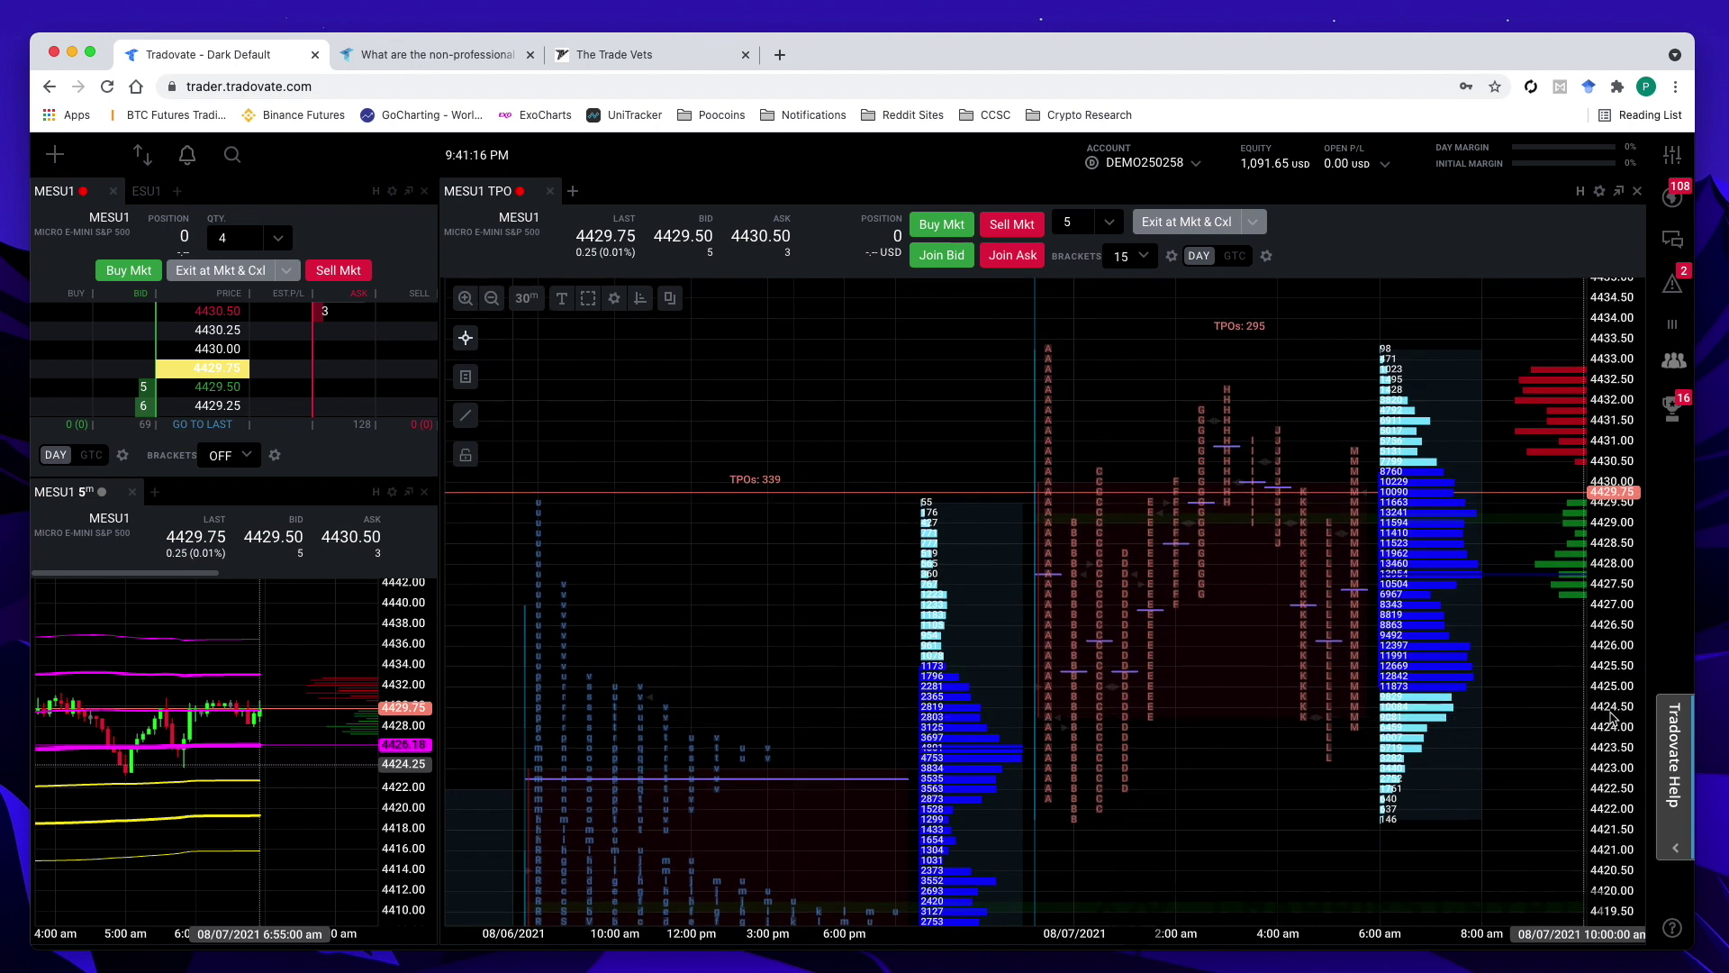
scroll(1611, 720, down, 2)
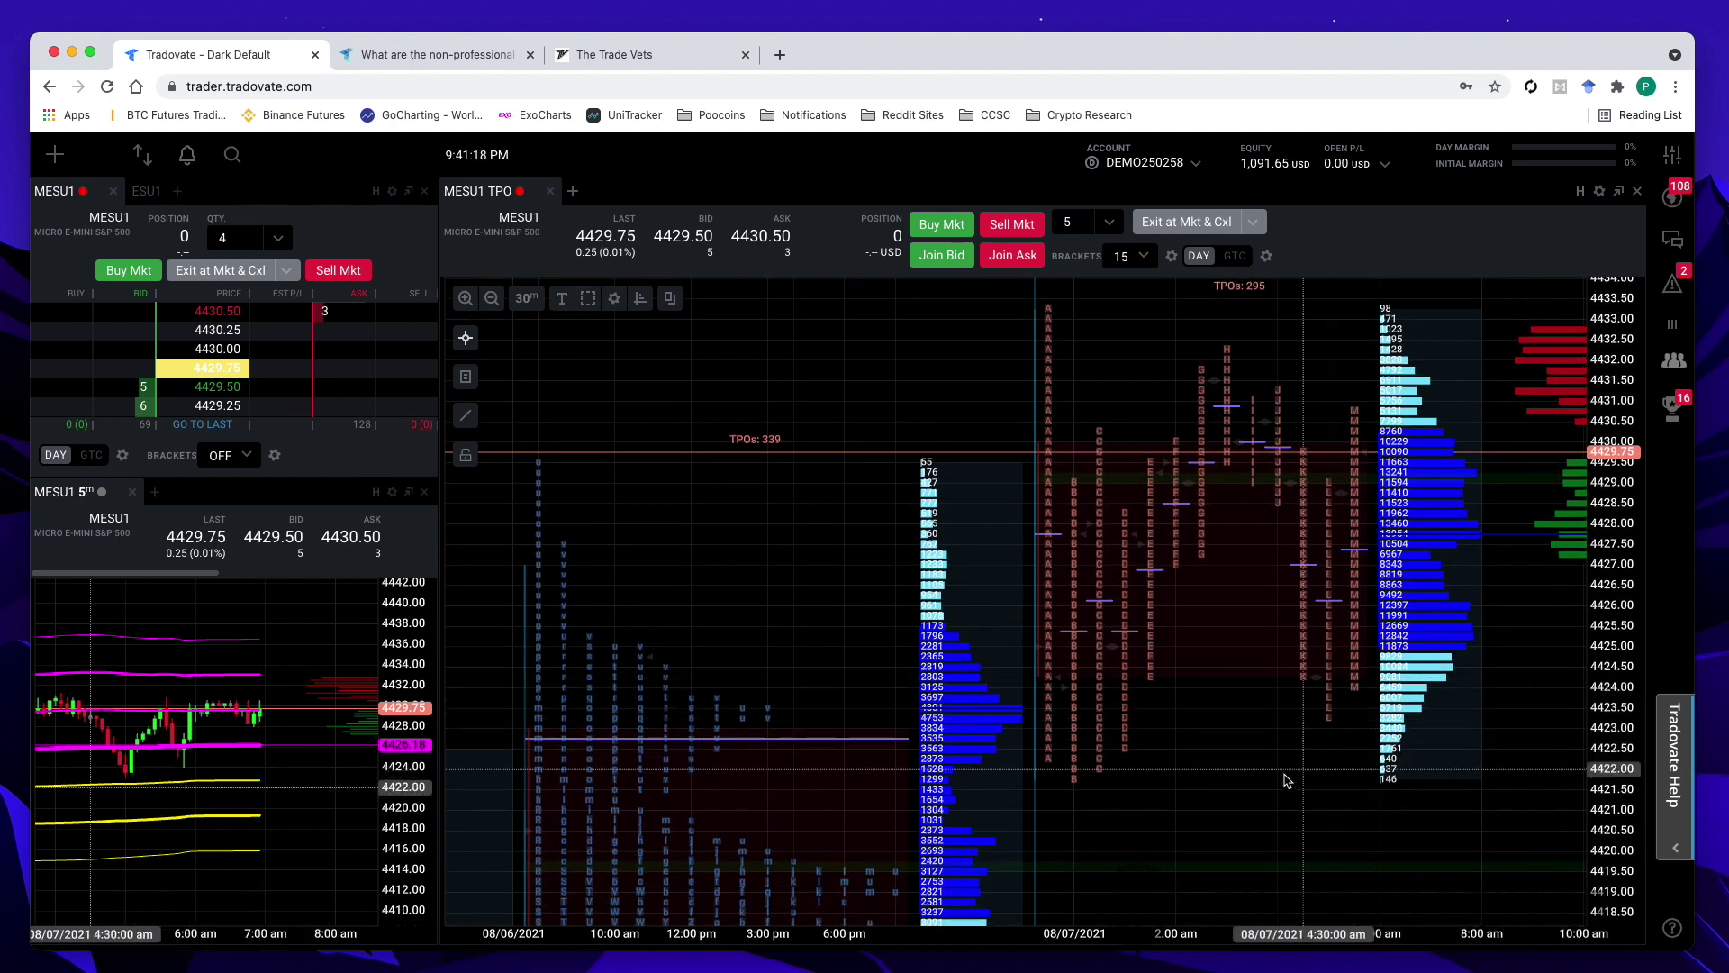
drag(1247, 785, 1254, 784)
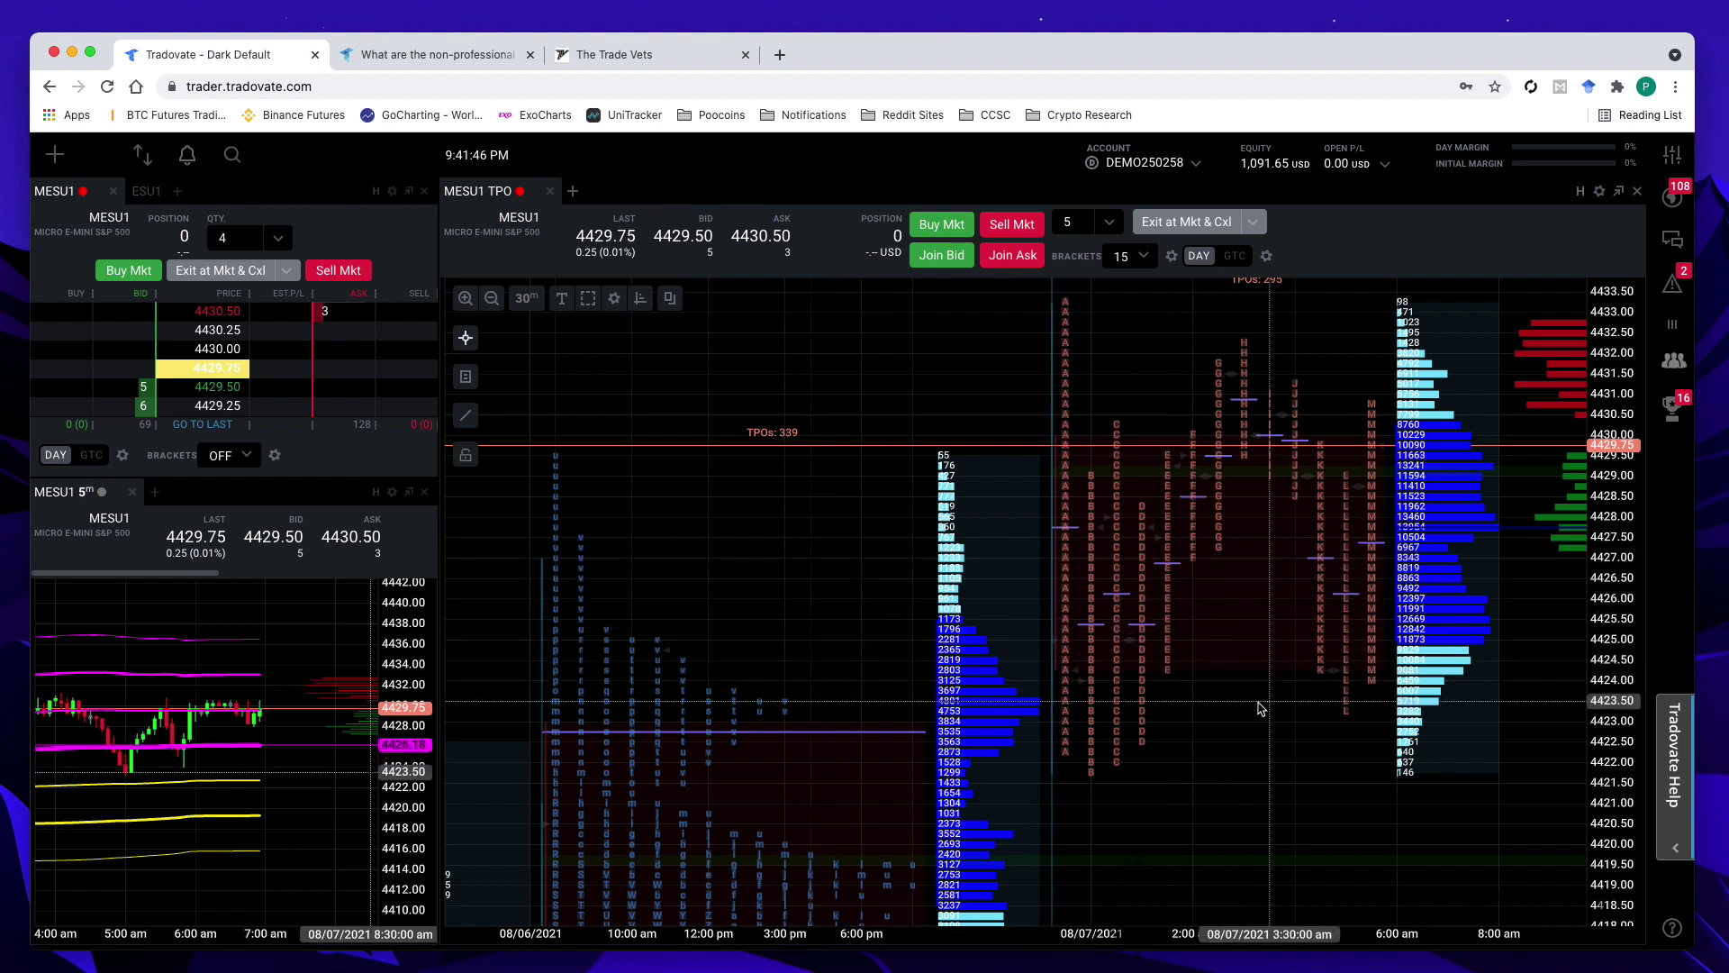
scroll(1234, 710, right, 2)
drag(1234, 710, 1085, 761)
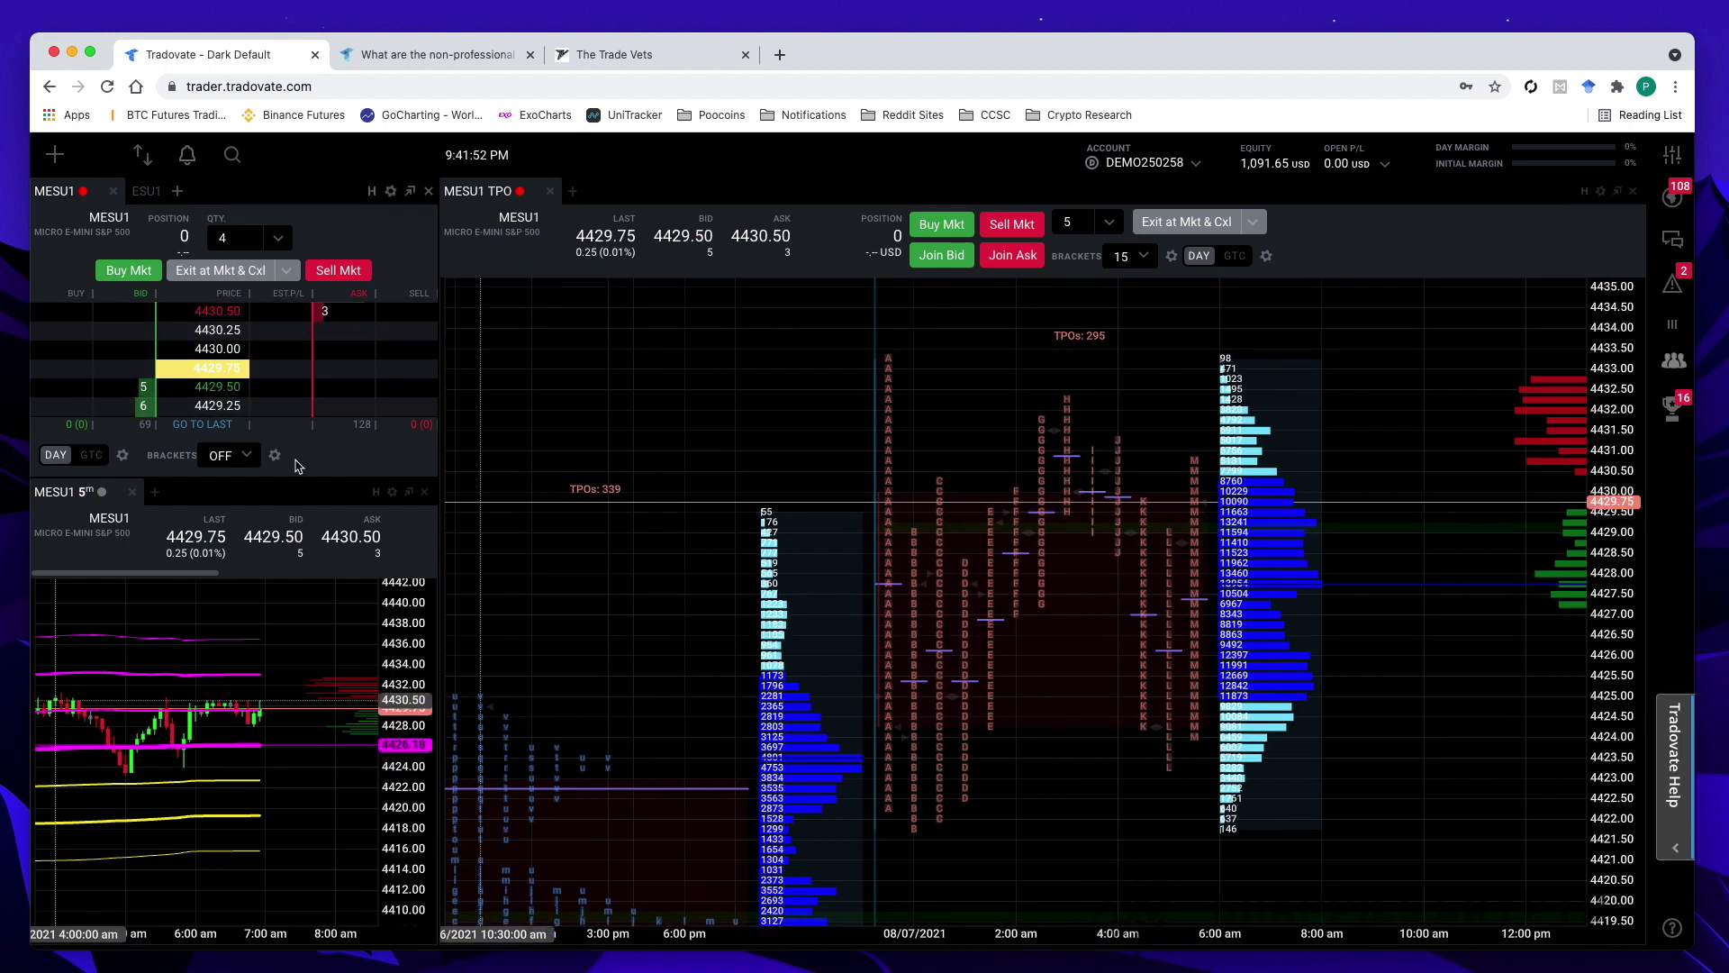
Step: Make the MESU1 price ladder pane taller, then maximize and restore the TPO chart and the ladder in turn
drag(302, 476, 288, 512)
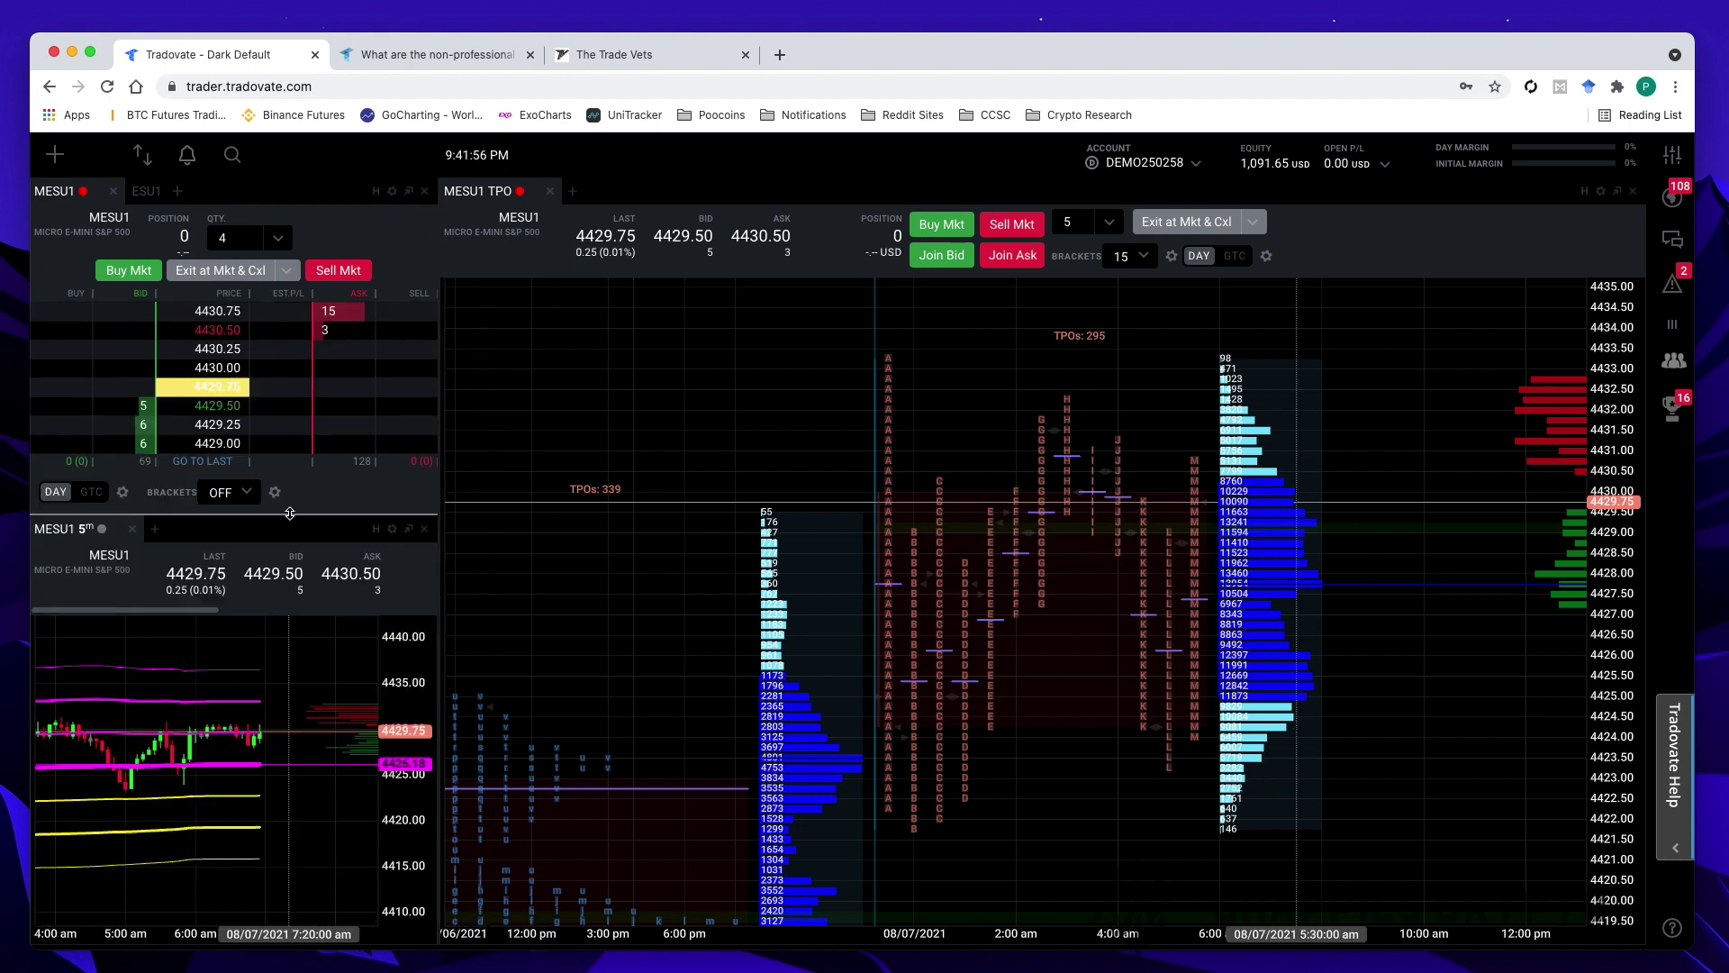
click(1620, 193)
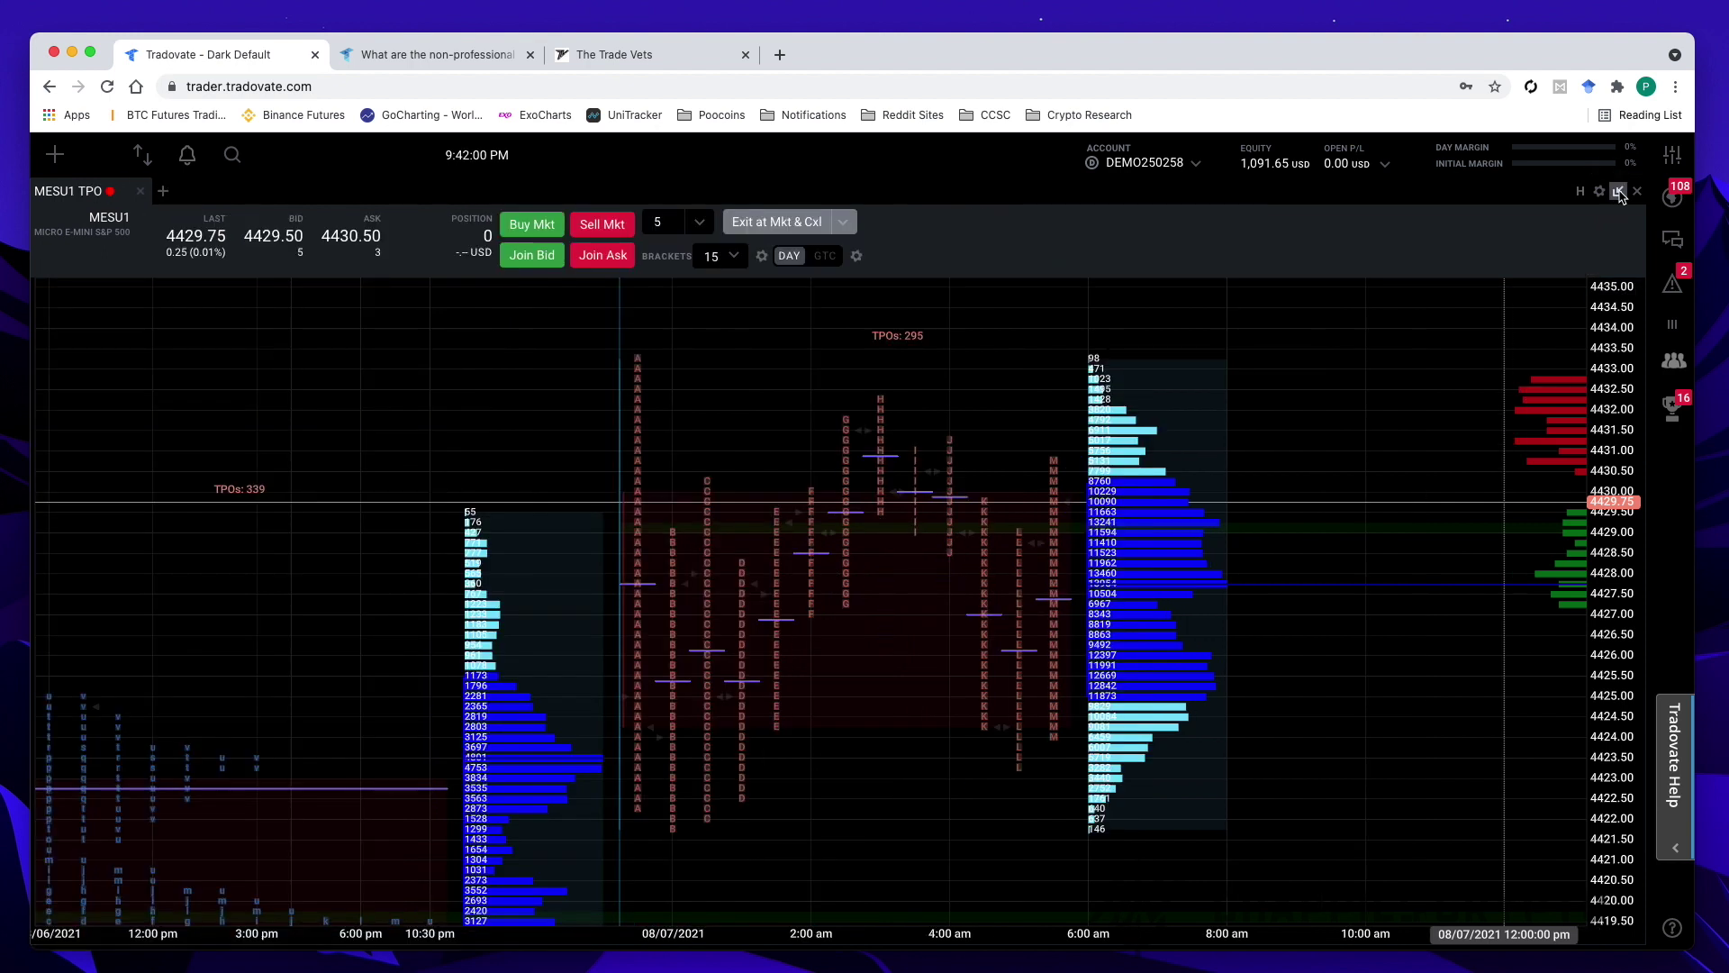
click(1619, 193)
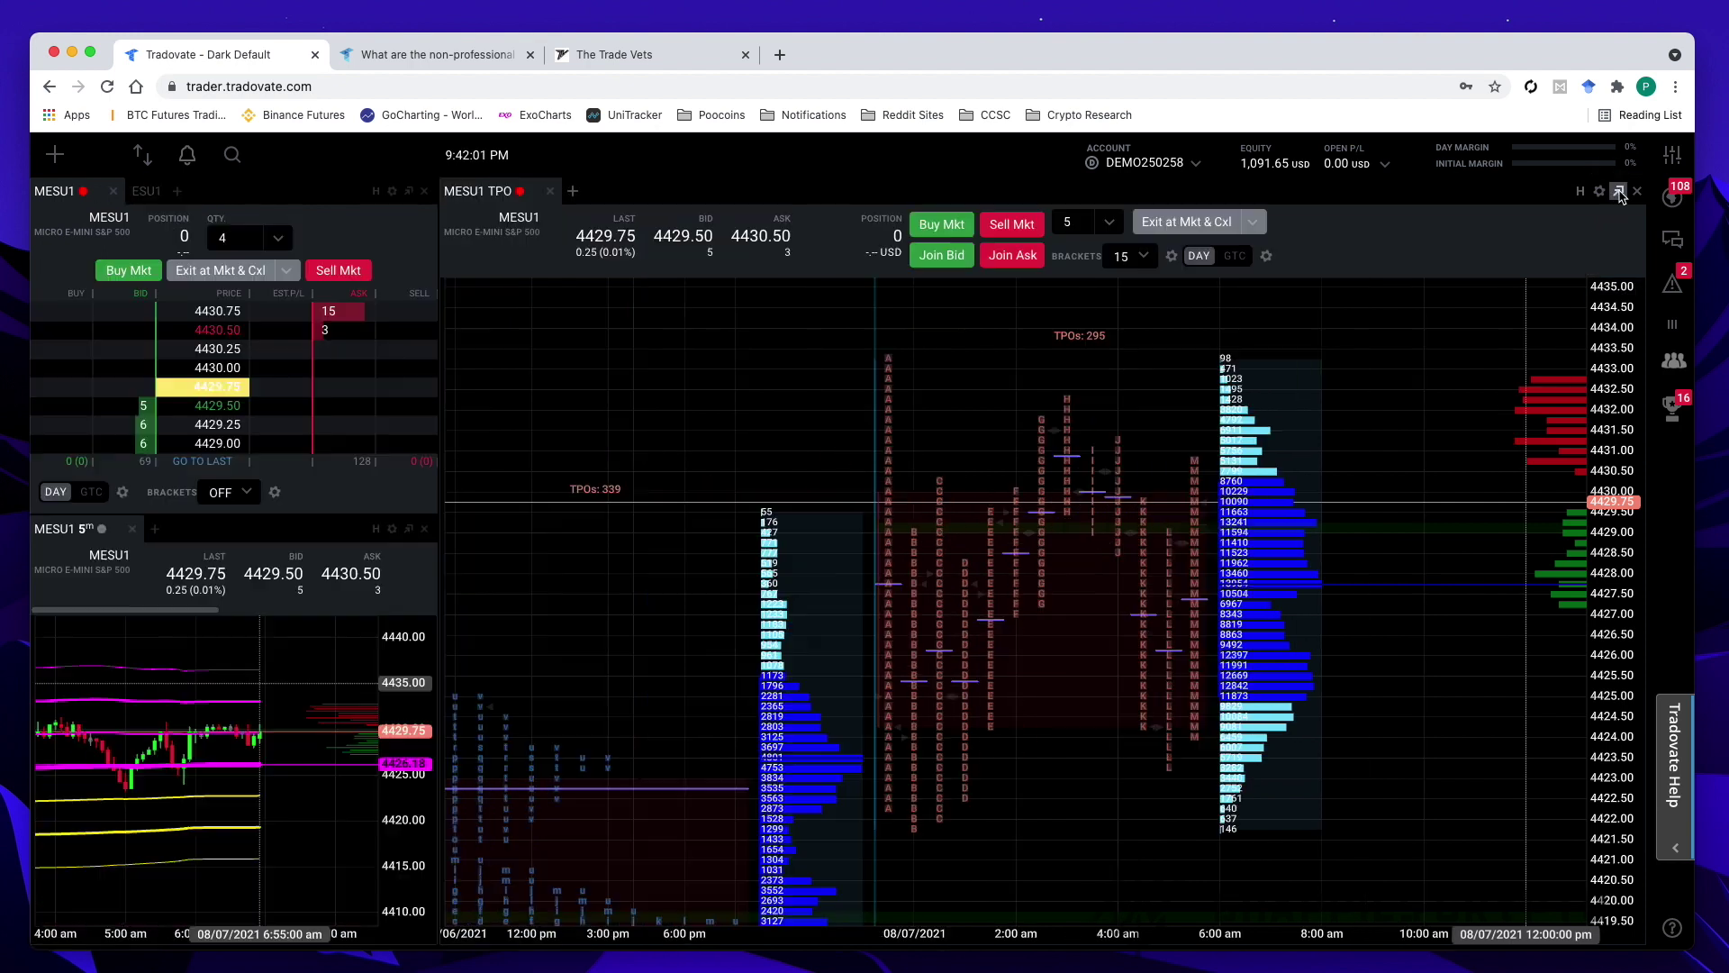
click(410, 191)
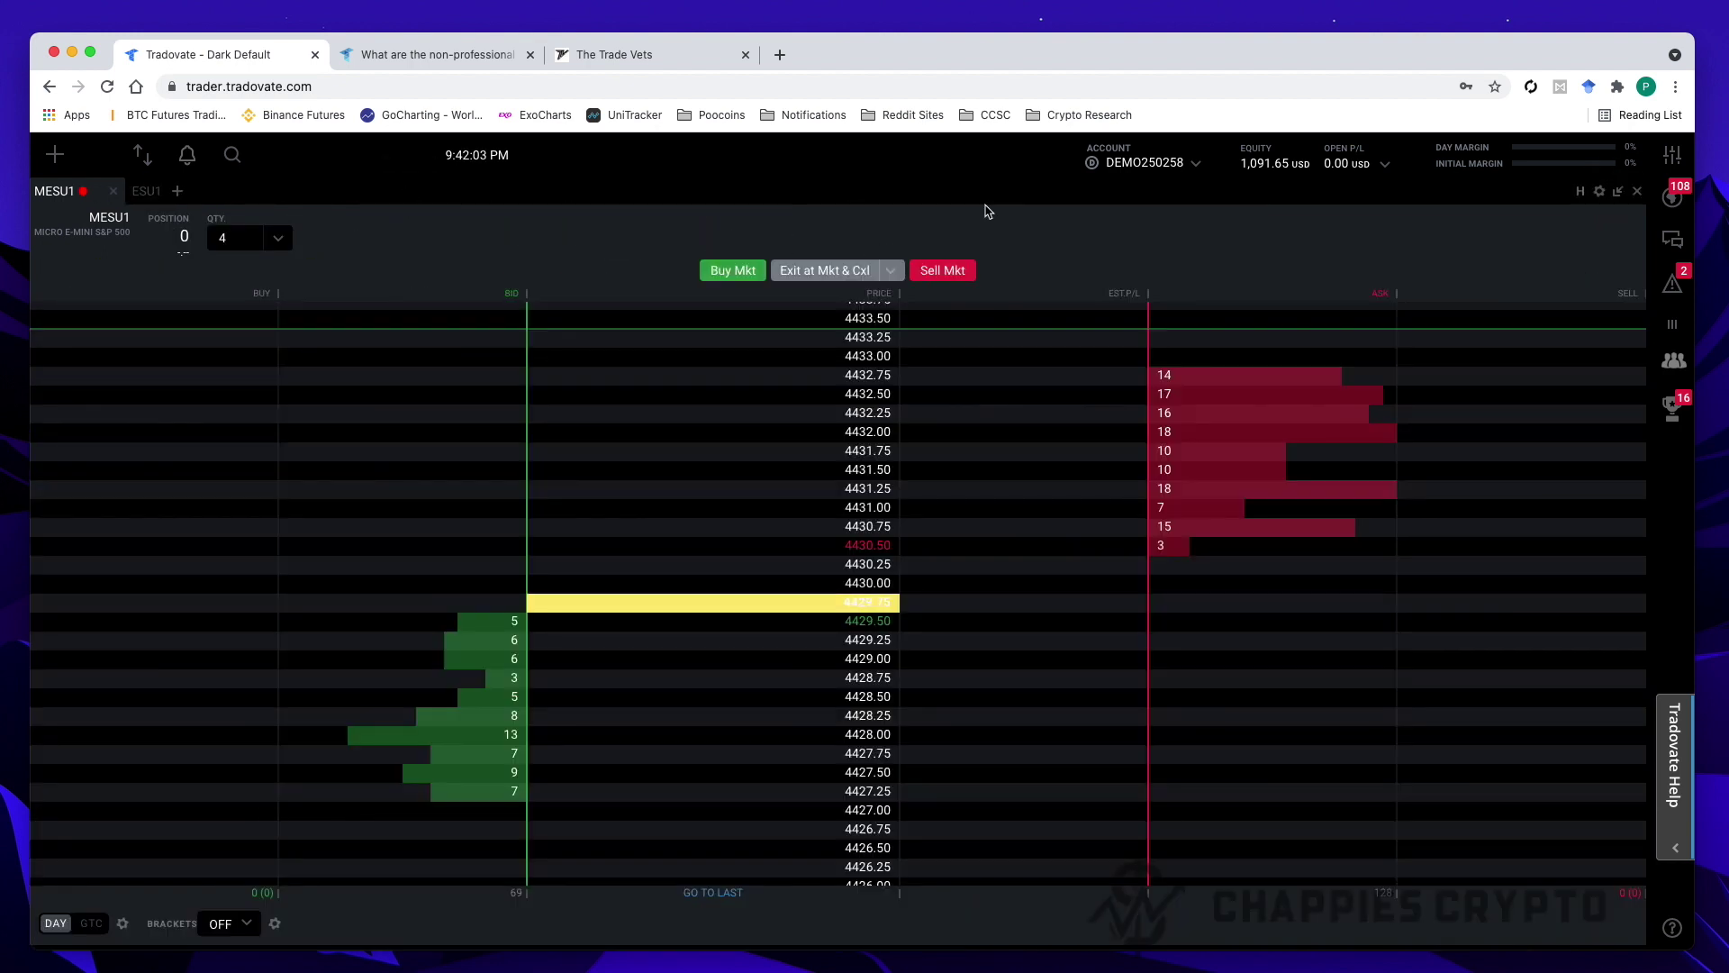
click(1619, 192)
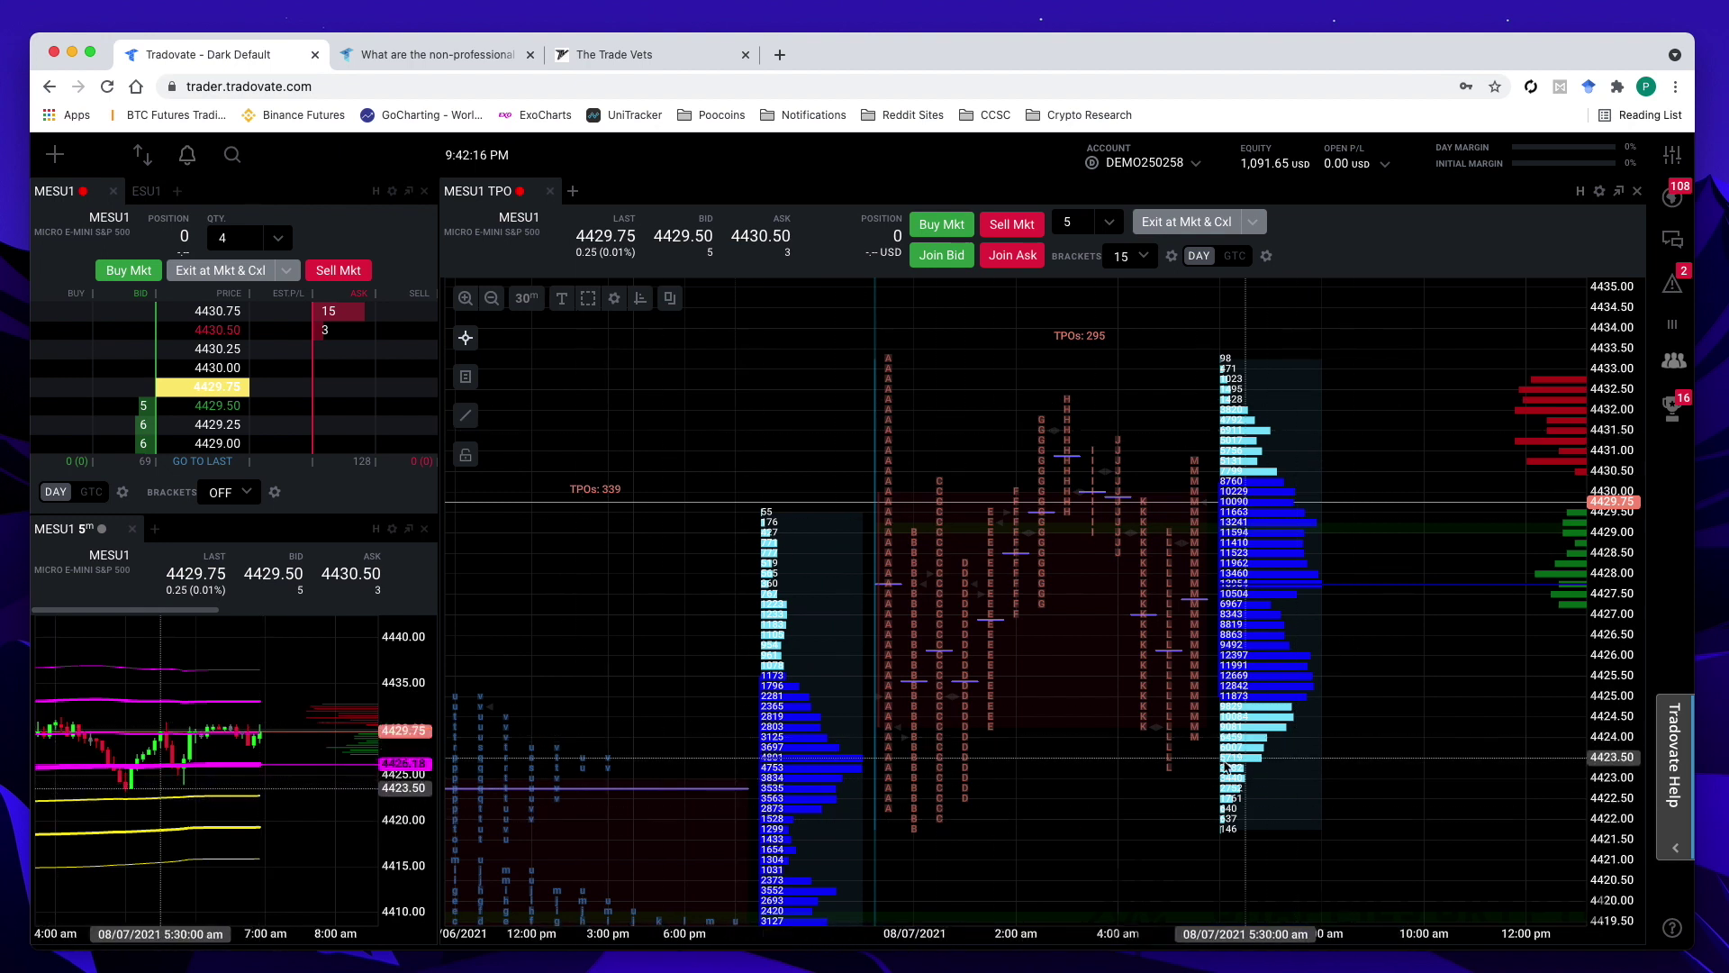
Step: Magnify the TPO chart's price scale further and reposition the 08/07/2021 profile for a closer look
drag(1206, 814, 1215, 799)
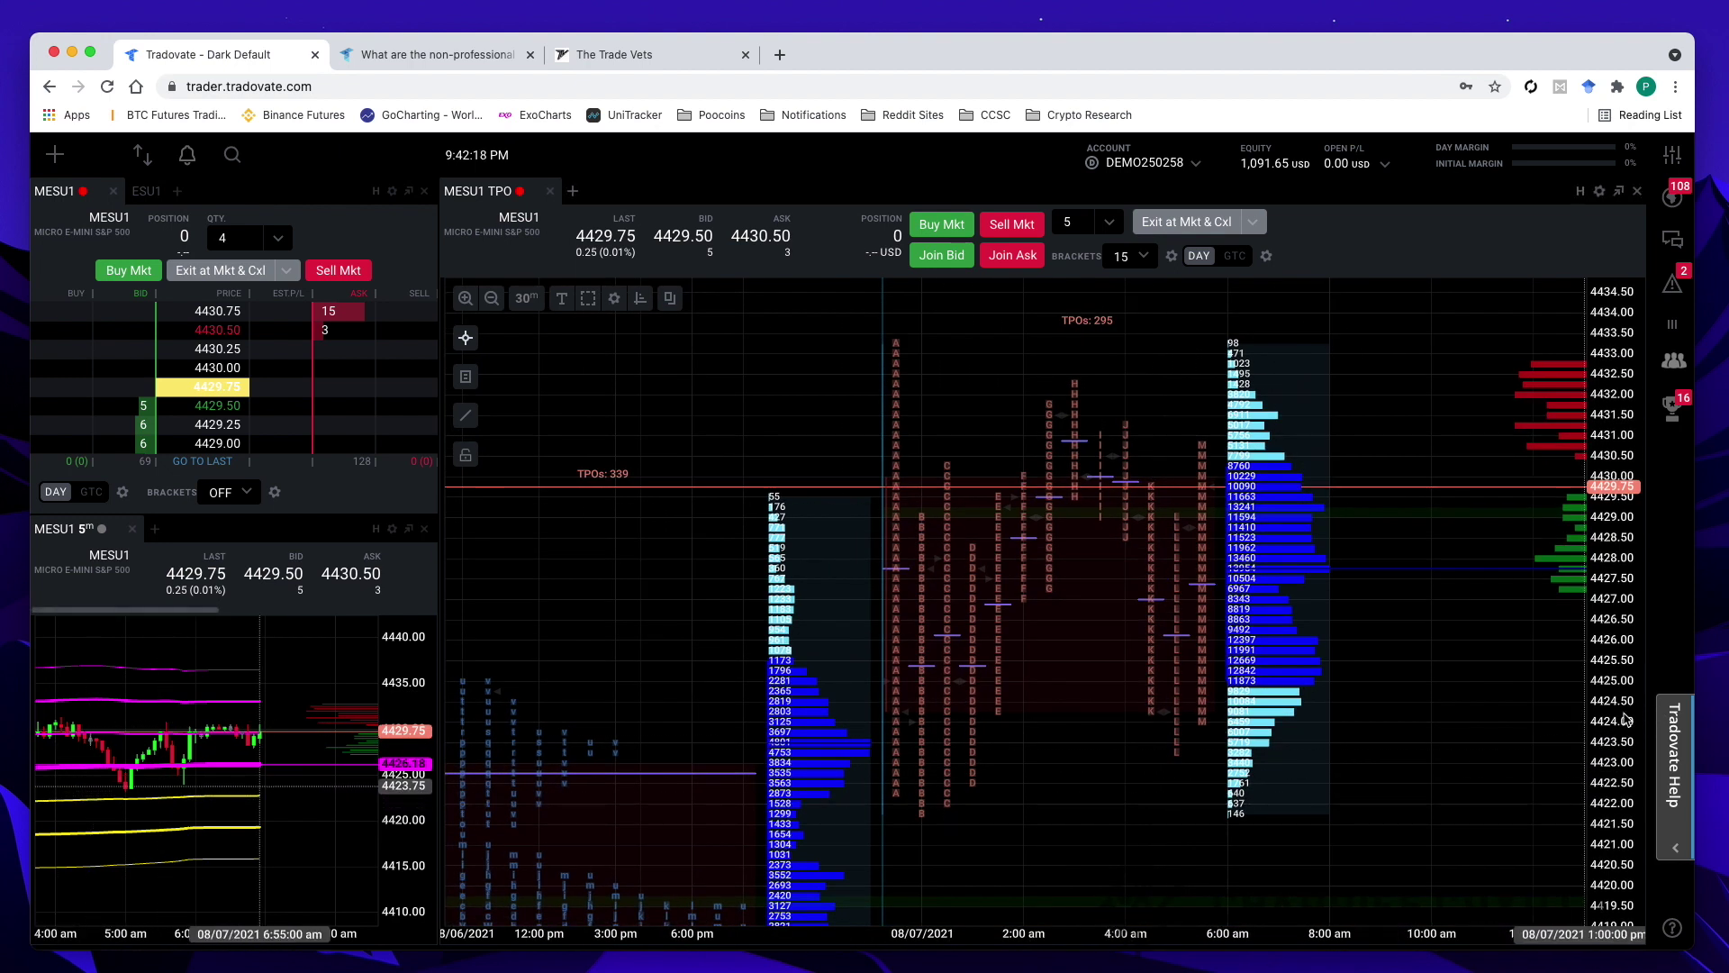
scroll(1626, 718, up, 2)
drag(1416, 630, 1405, 733)
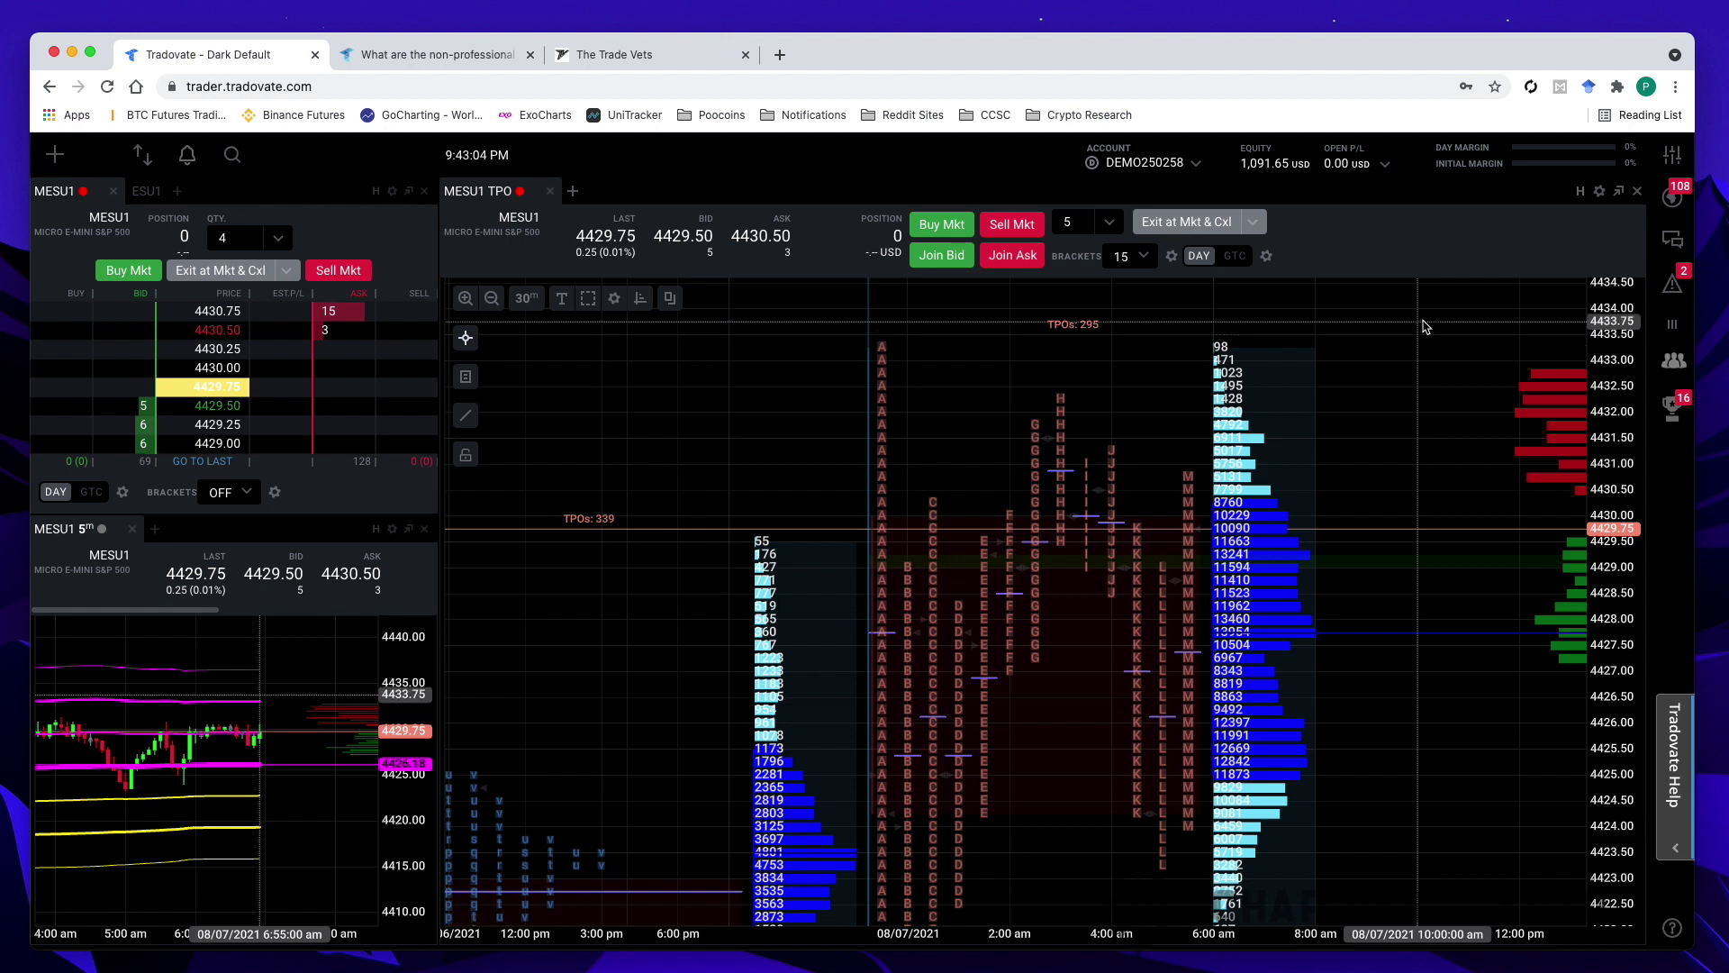
drag(1399, 455, 1400, 416)
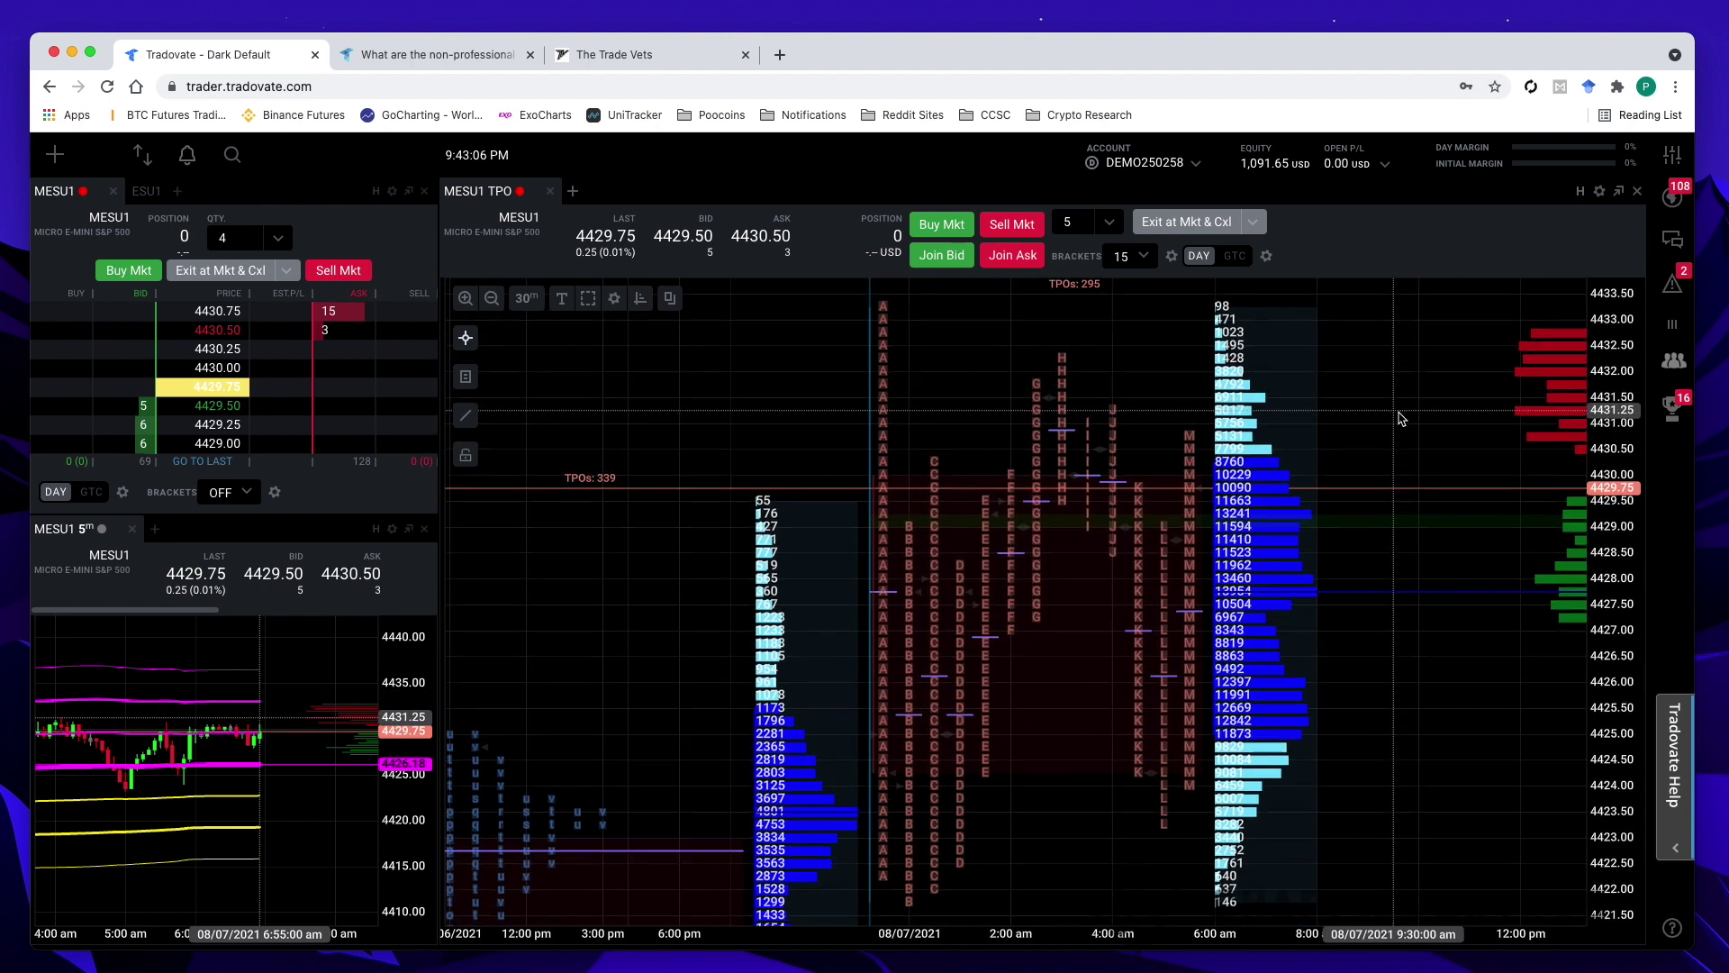